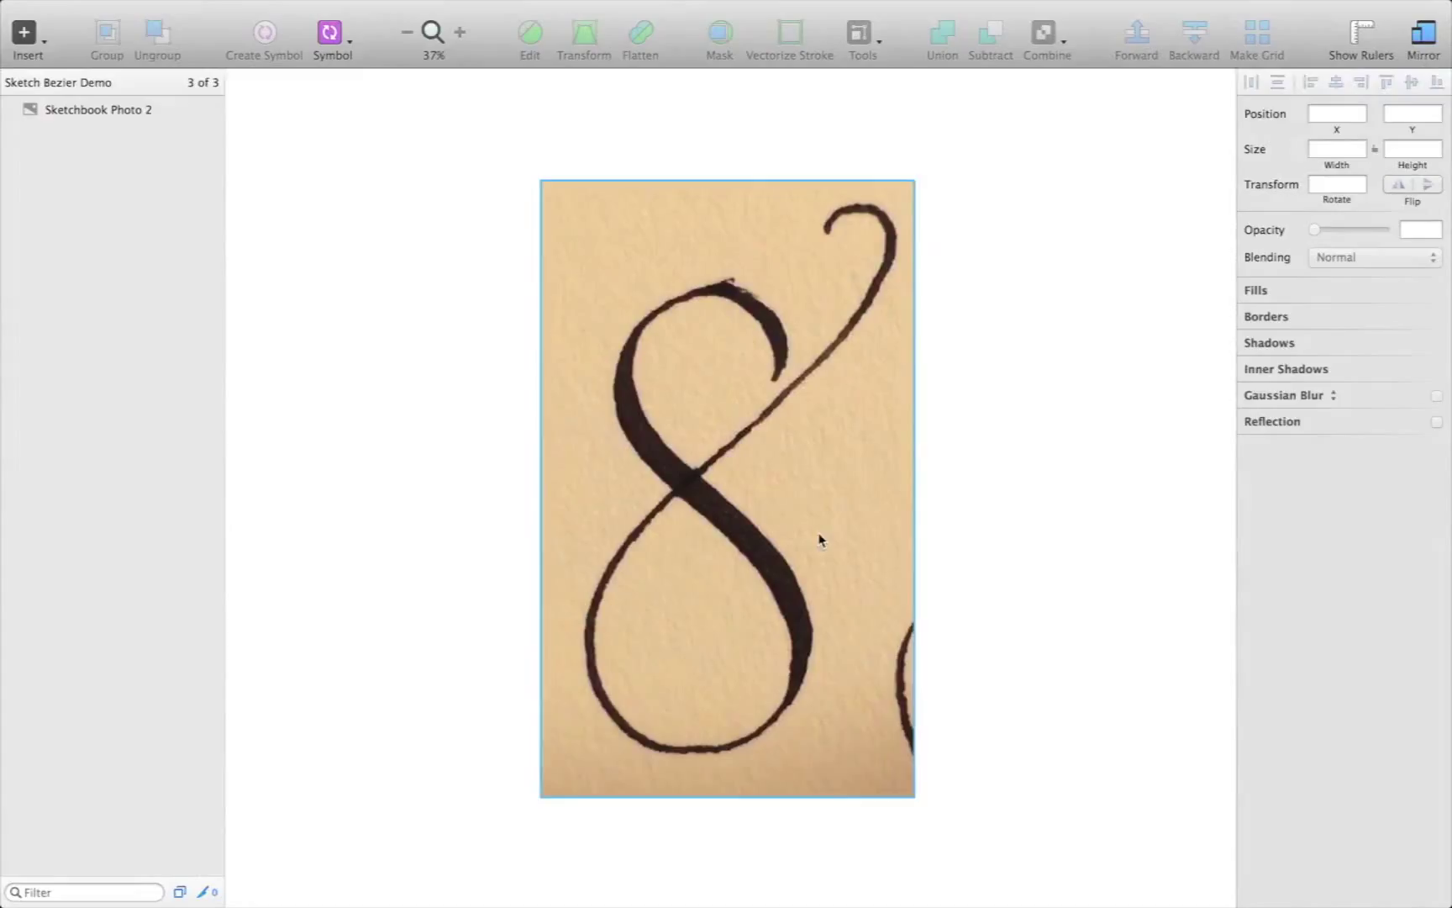
# Start a vector path at the tip of the 8's upper stroke, with a straight first point and a mirrored curve point across the tip
pyautogui.click(756, 577)
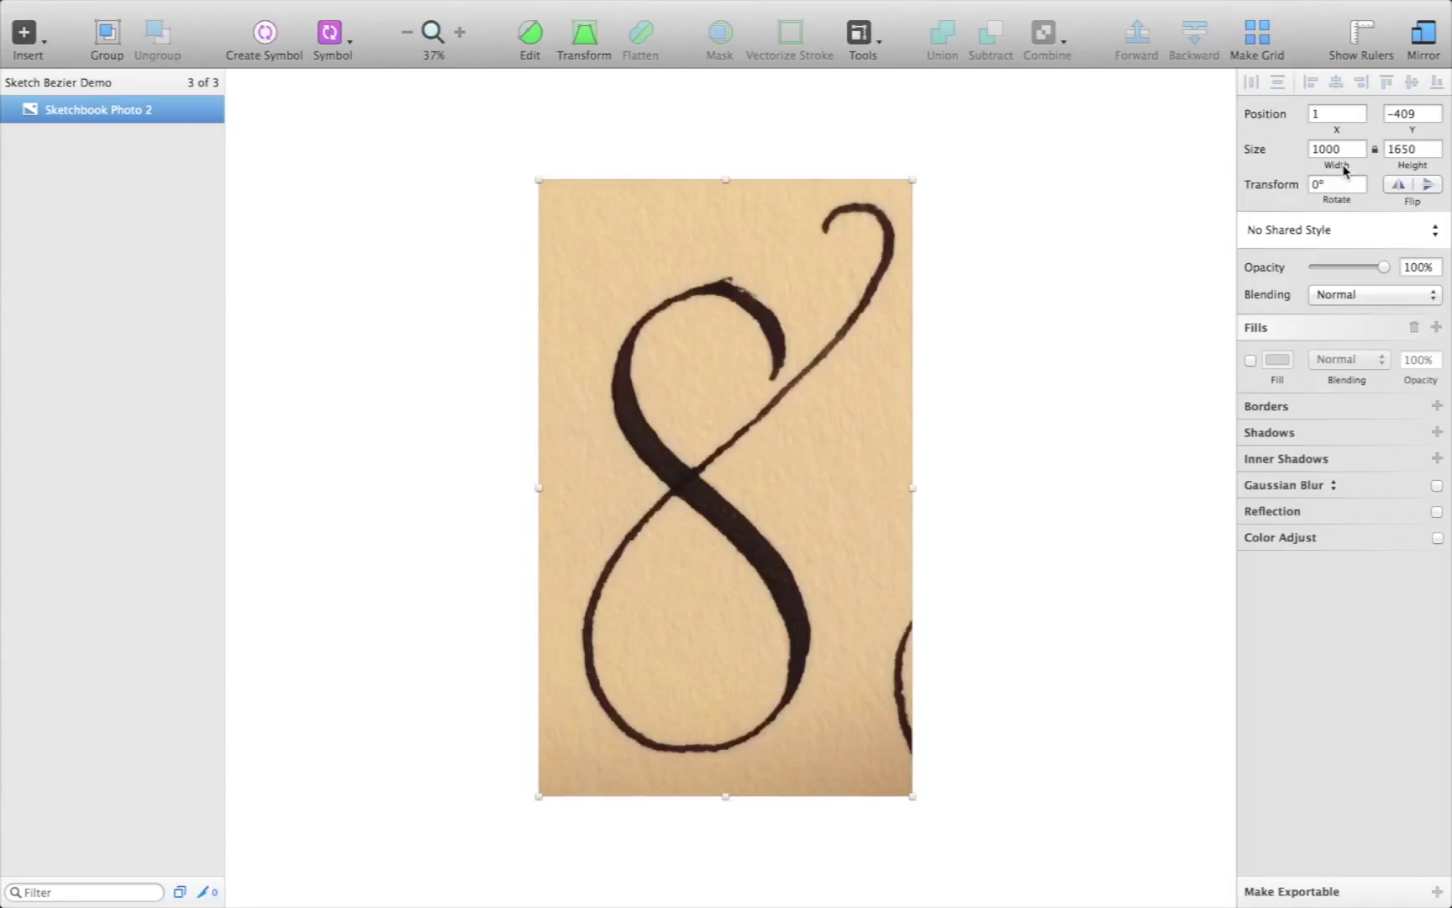
pyautogui.click(25, 34)
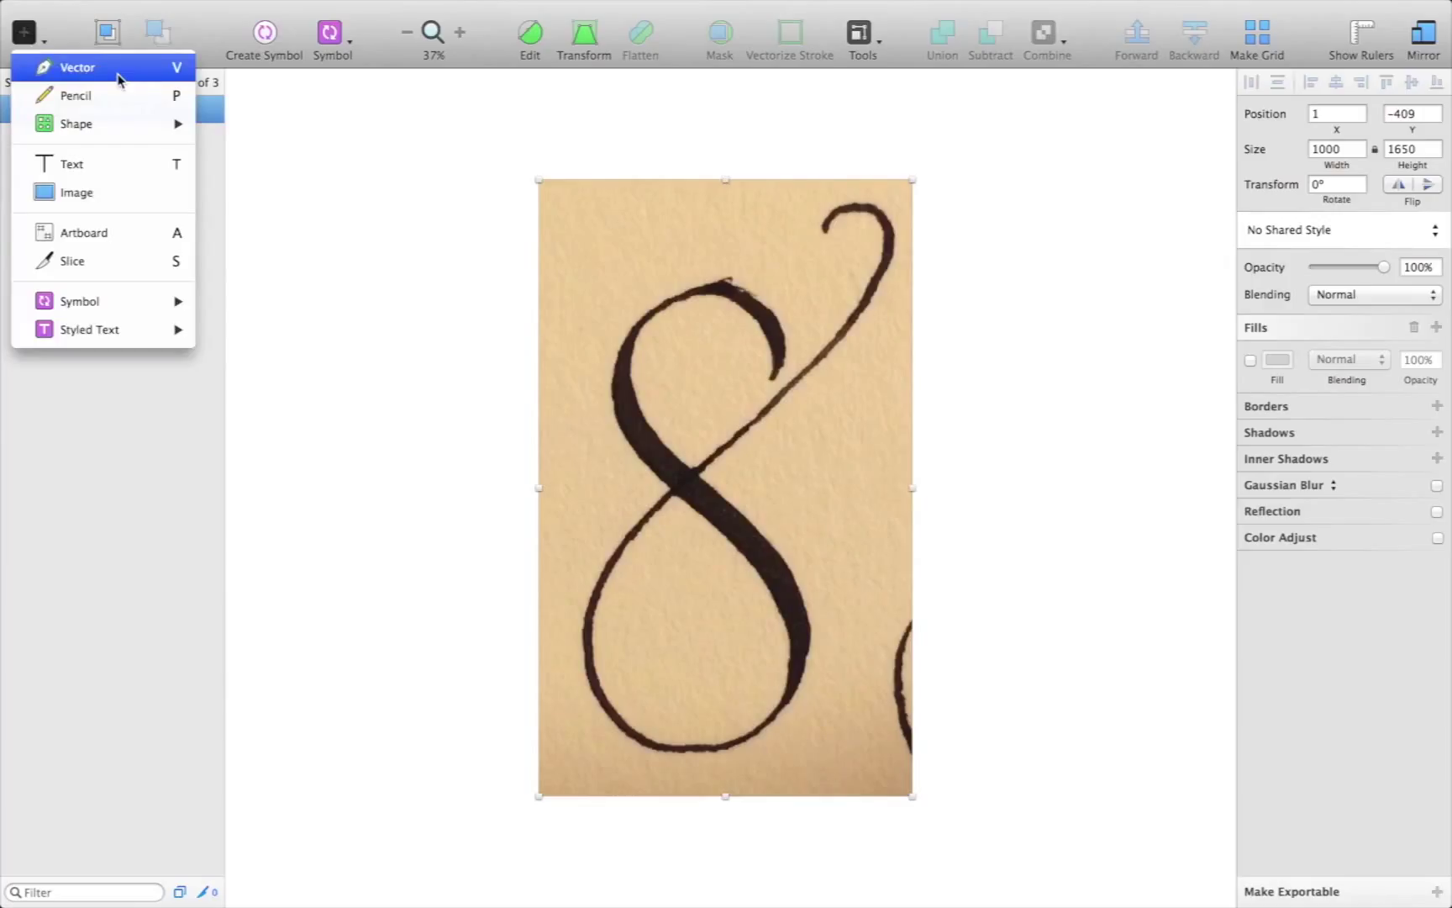
pyautogui.click(163, 76)
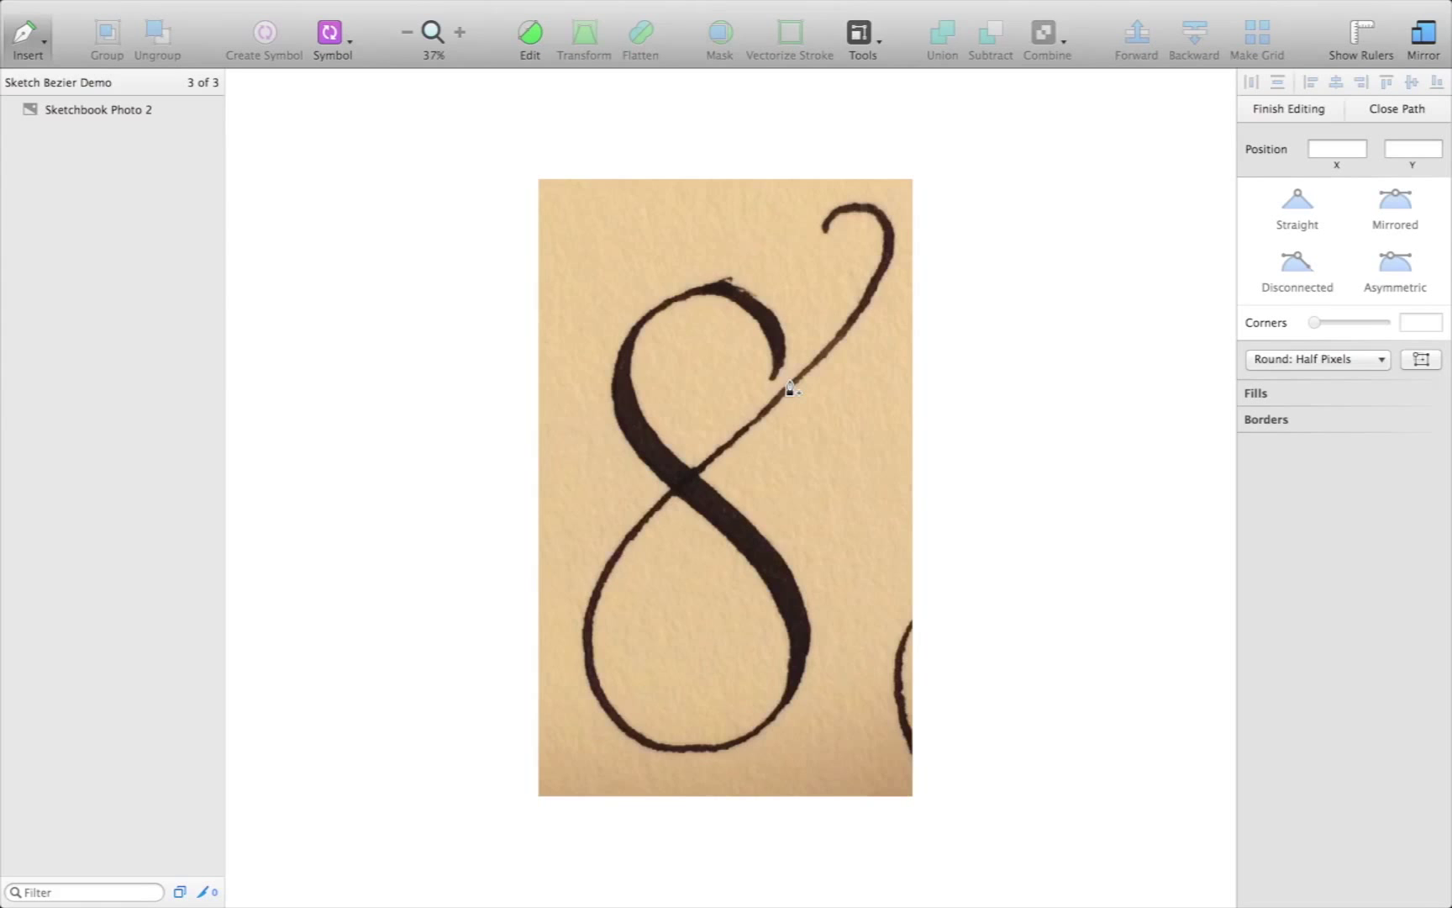
pyautogui.scroll(5, 790, 388)
pyautogui.scroll(3, 683, 357)
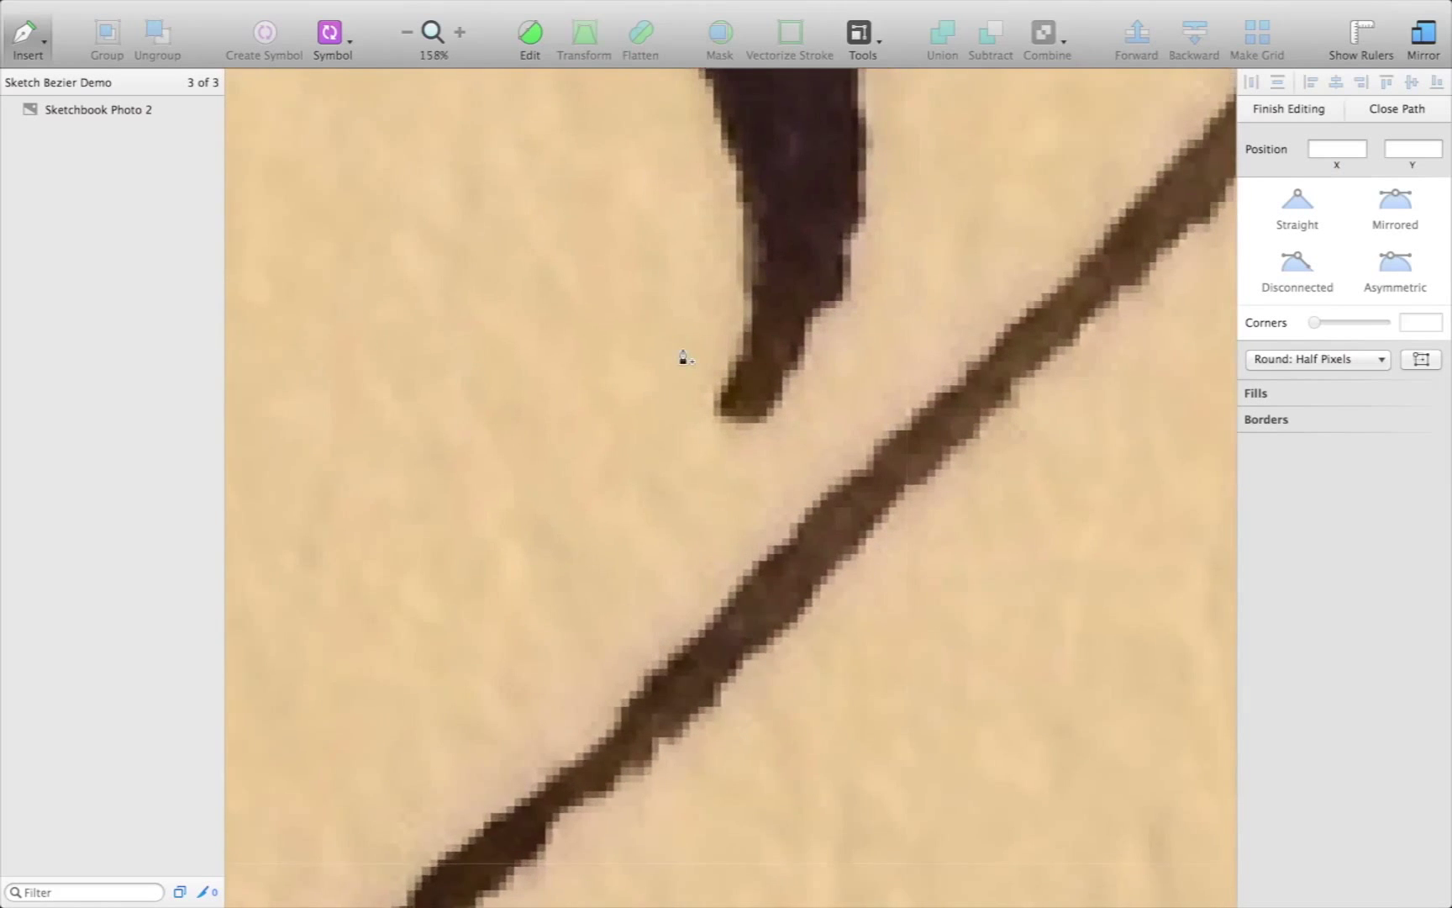
pyautogui.scroll(4, 683, 357)
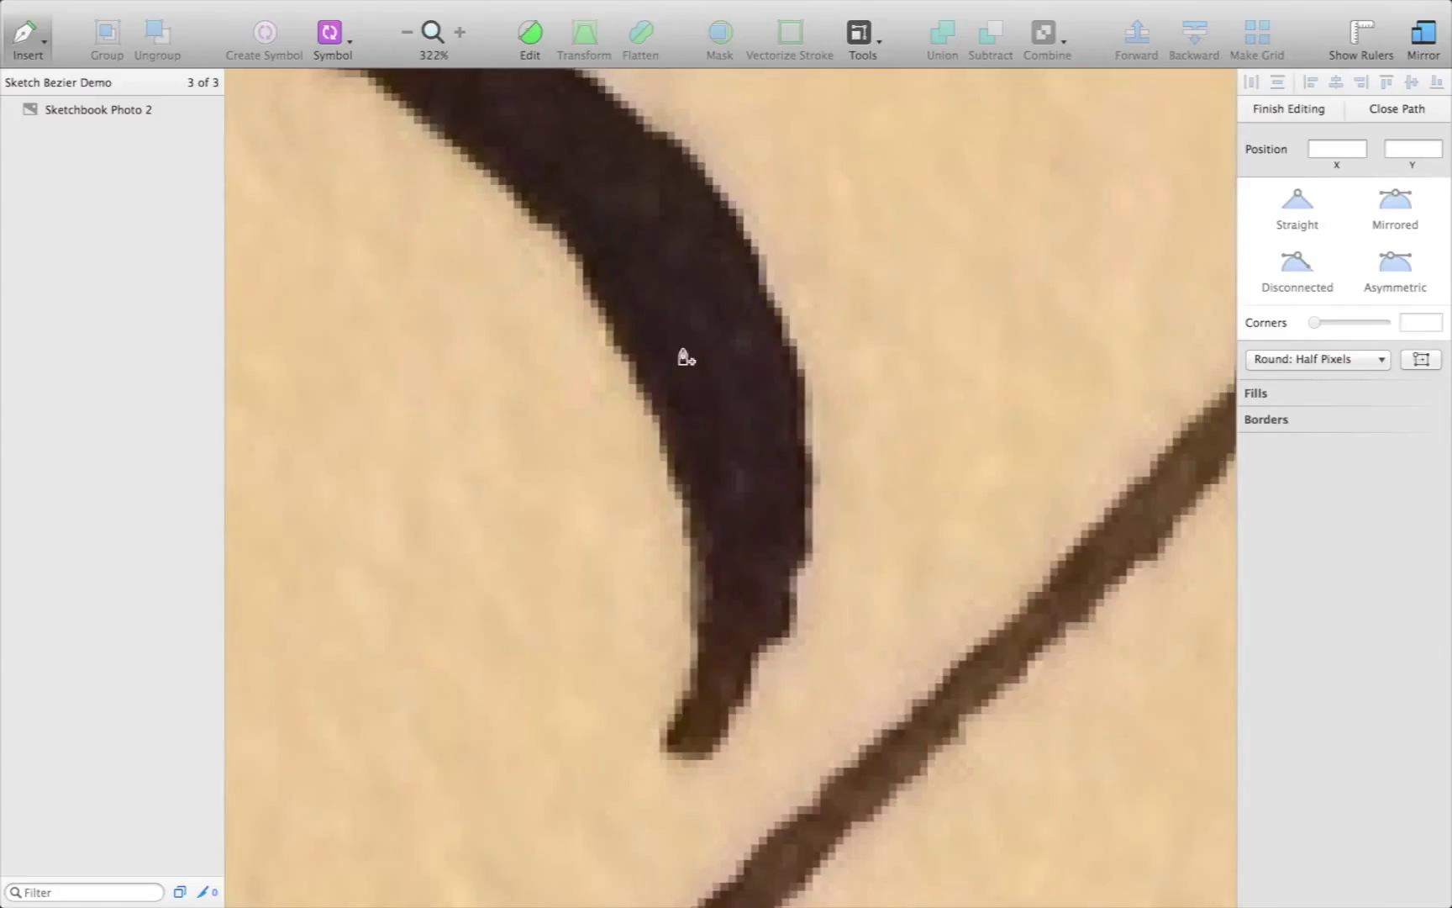
pyautogui.click(670, 727)
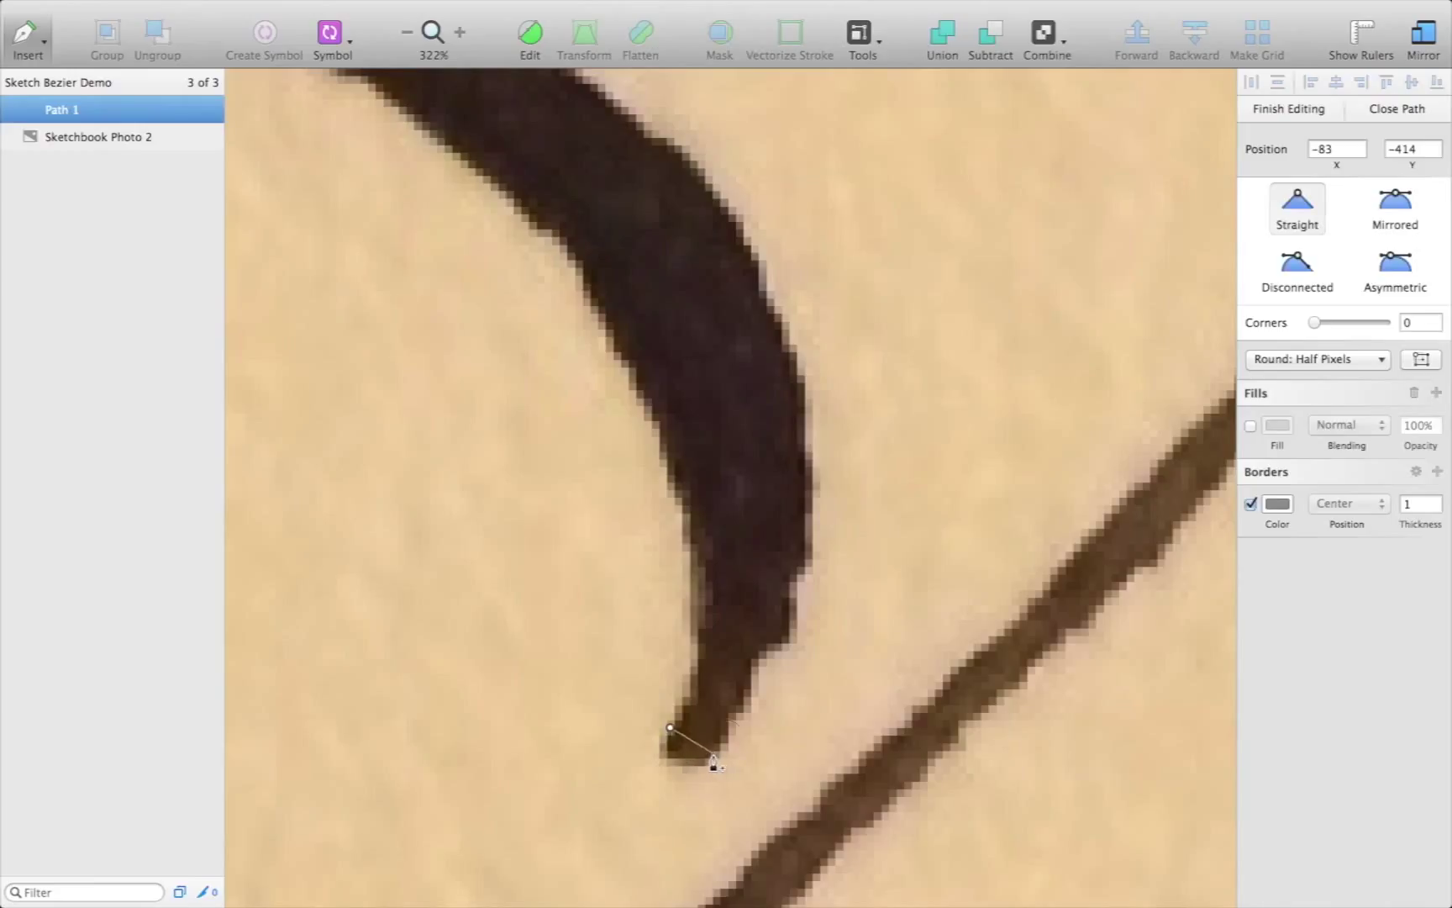
pyautogui.moveTo(713, 752); pyautogui.dragTo(741, 716)
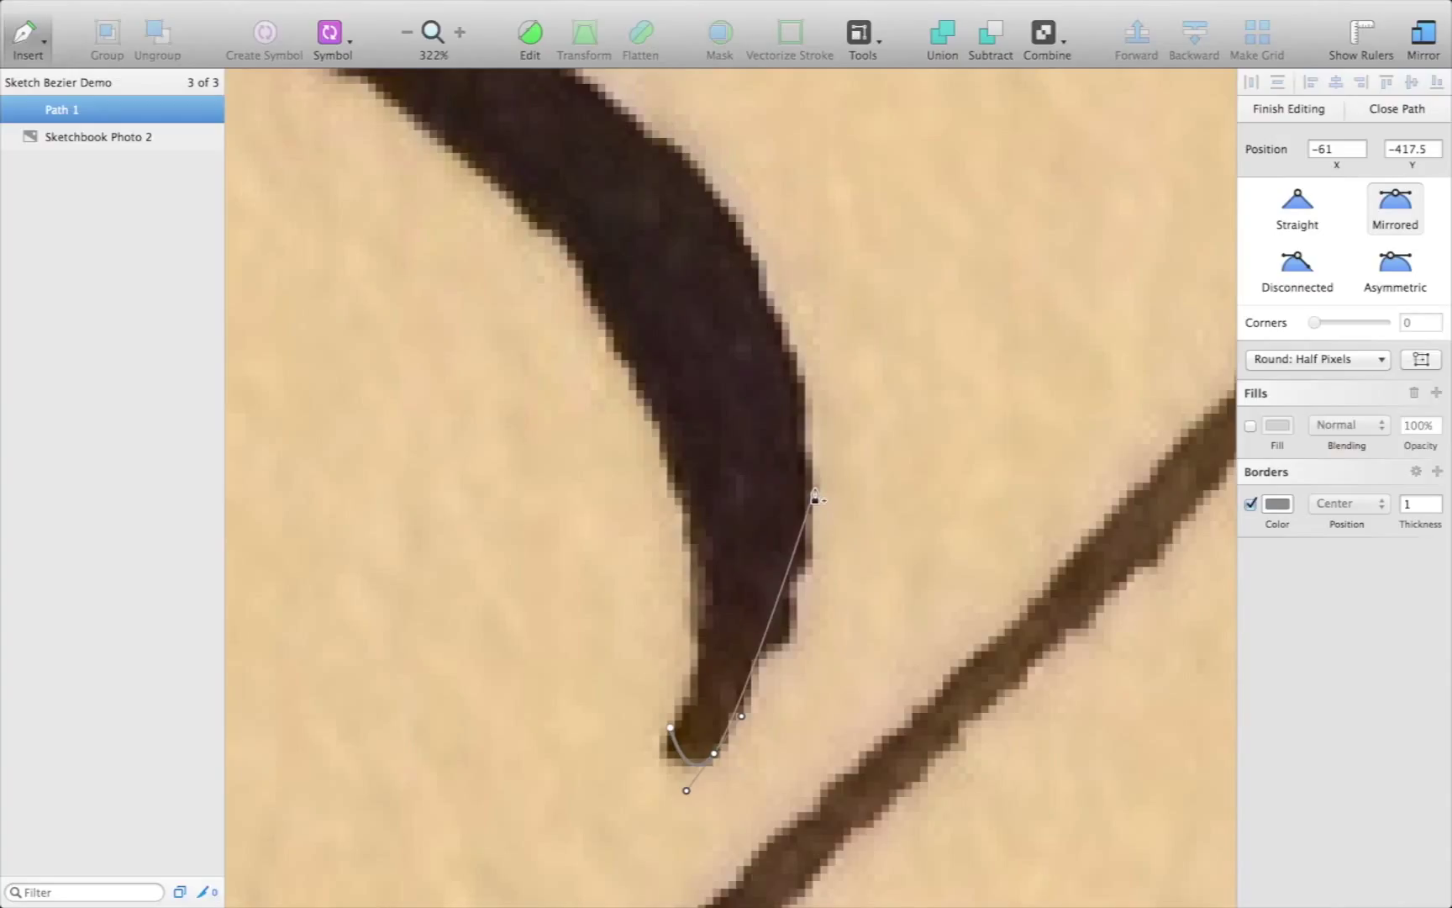
# Add a mirrored point with vertical handles on the outer edge of the upper stroke above the tip, and fine-tune its position and handles
pyautogui.moveTo(815, 487); pyautogui.dragTo(816, 320)
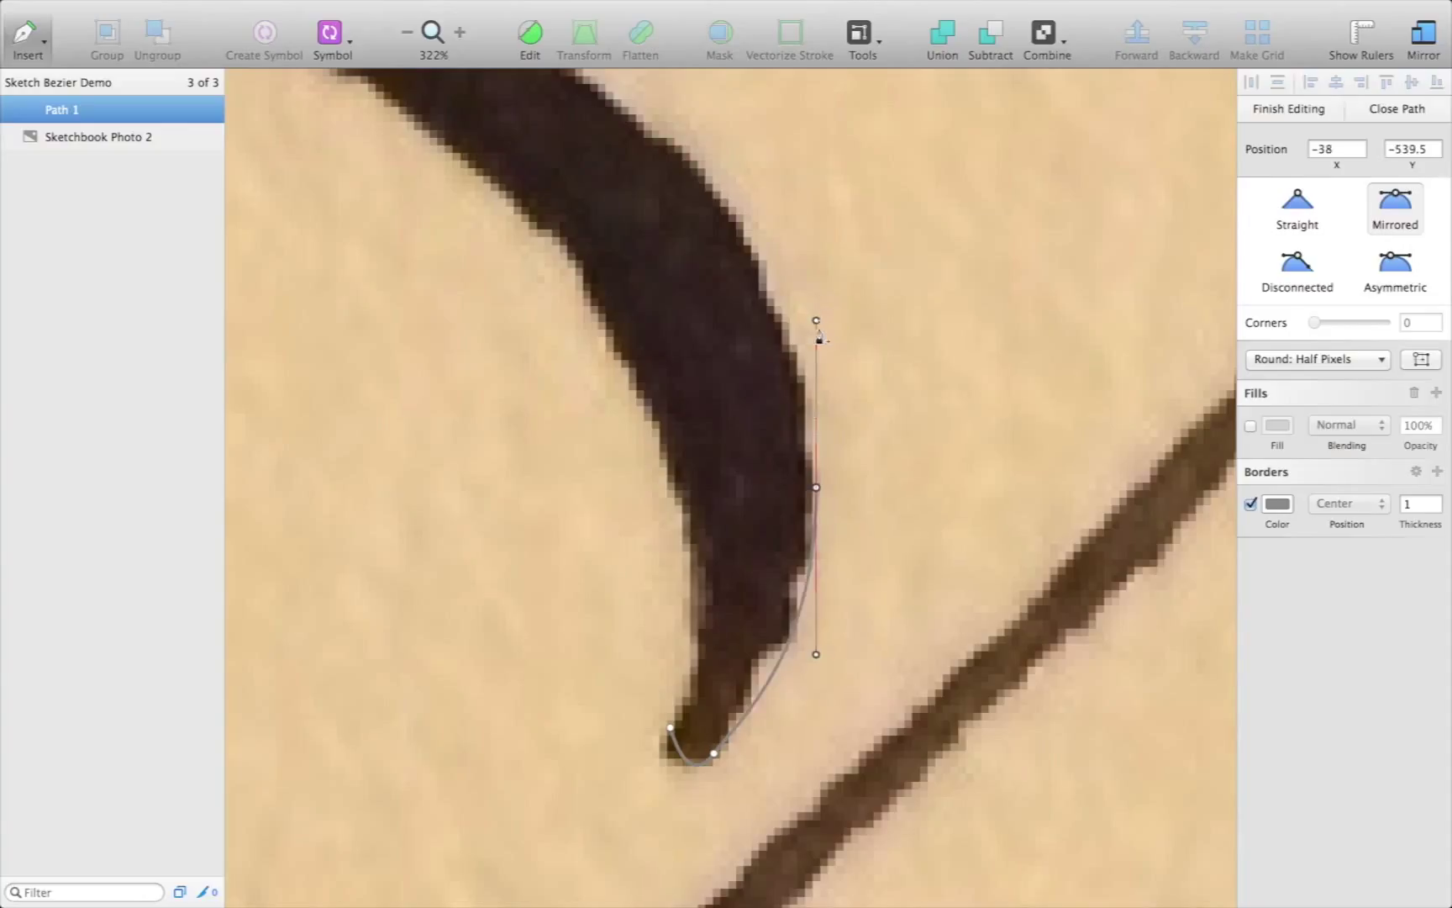
pyautogui.moveTo(815, 487); pyautogui.dragTo(813, 482)
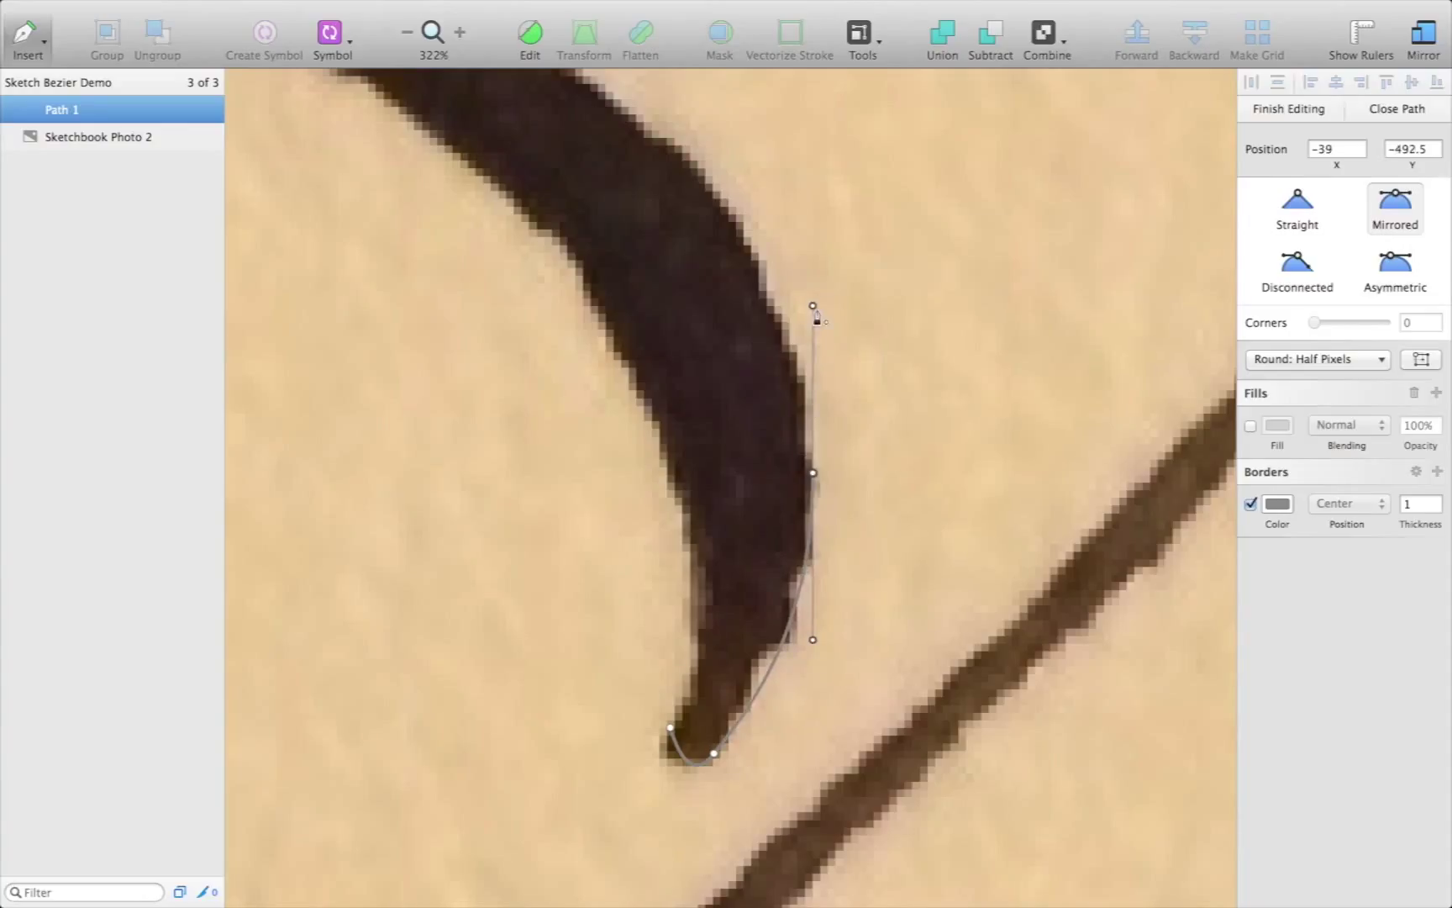
pyautogui.moveTo(813, 307); pyautogui.dragTo(812, 326)
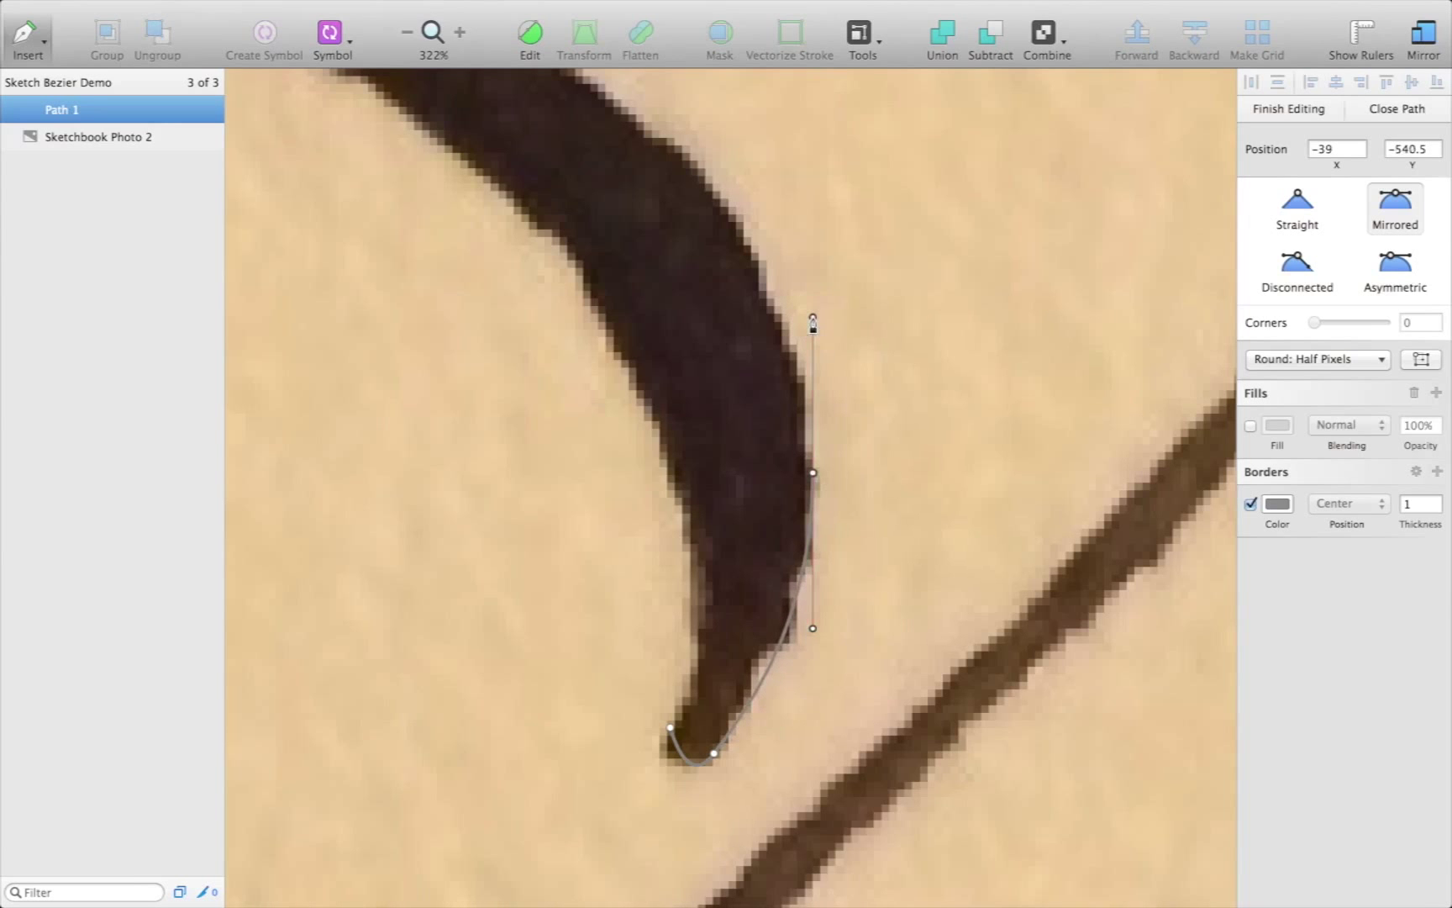
# Extend the path to the top of the upper bowl with a mirrored point using long horizontal handles
pyautogui.scroll(3, 813, 326)
pyautogui.scroll(-5, 813, 326)
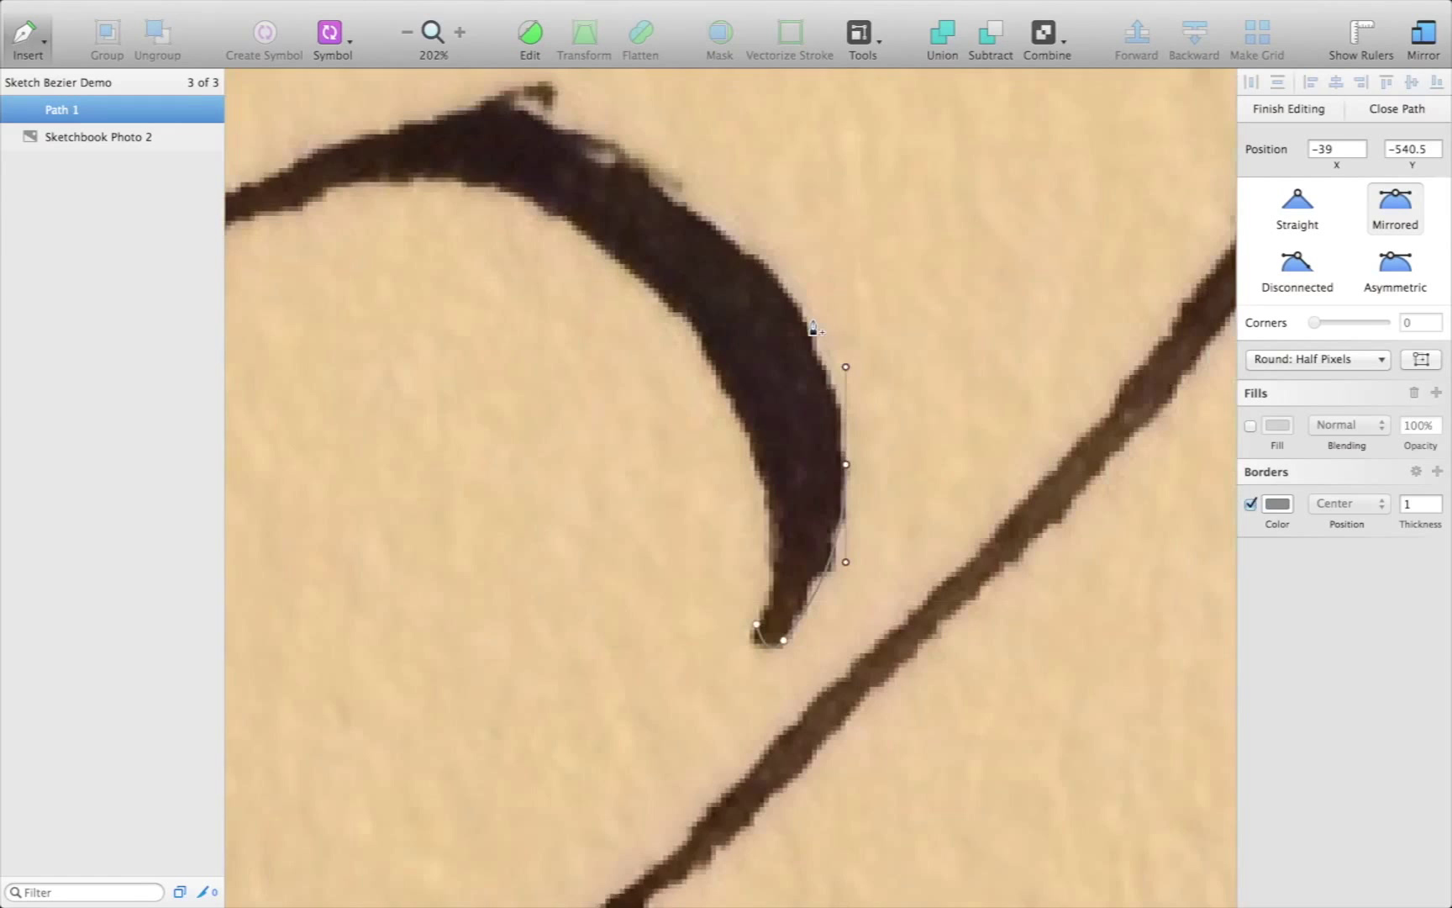
pyautogui.scroll(2, 812, 328)
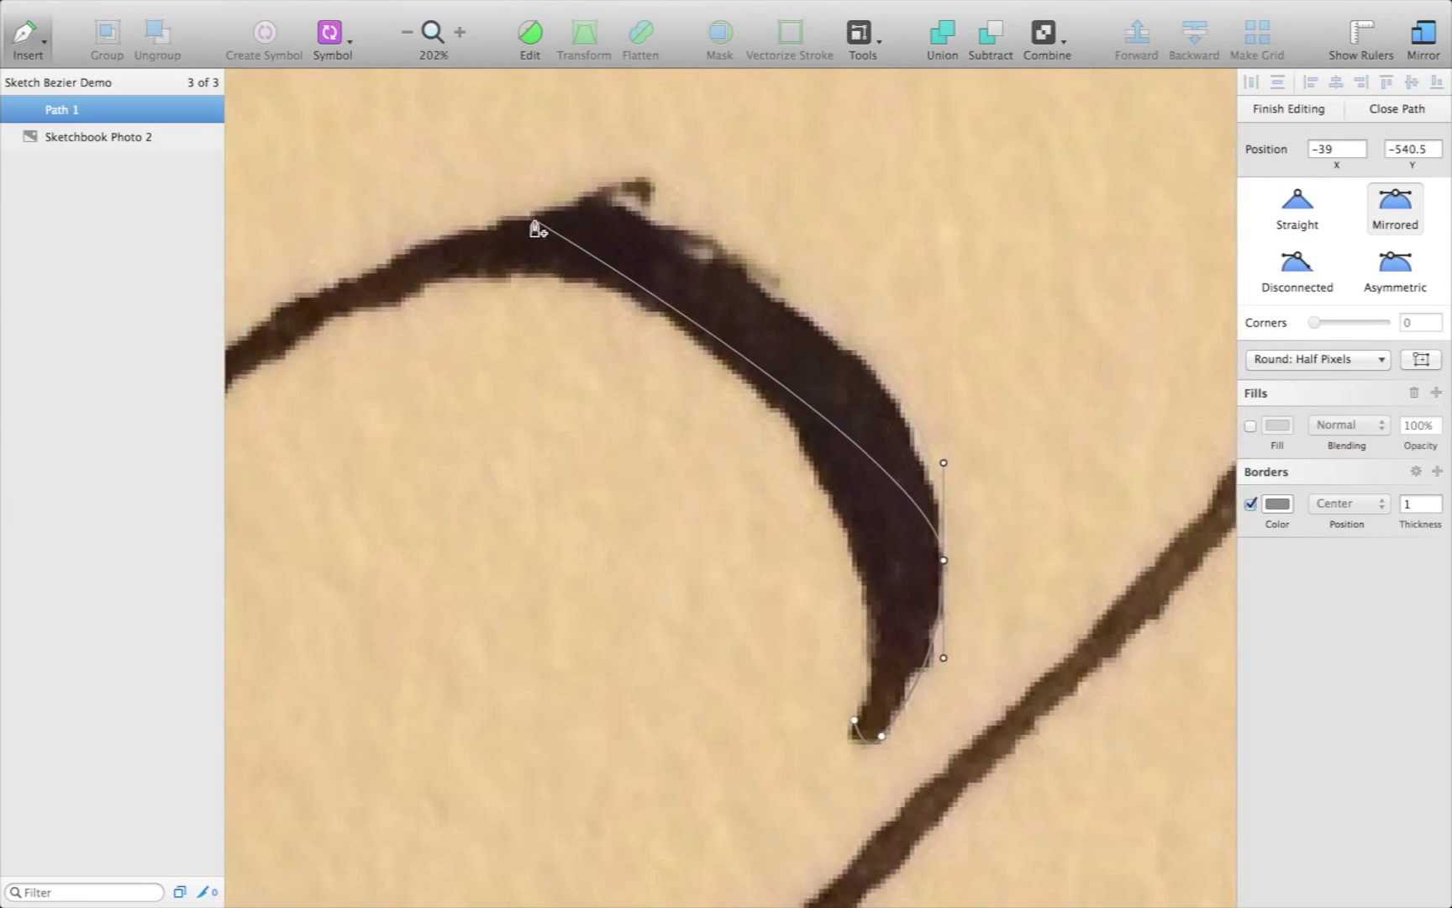
pyautogui.moveTo(539, 221)
pyautogui.mouseDown()
pyautogui.moveTo(316, 221)
pyautogui.moveTo(324, 242)
pyautogui.moveTo(322, 222)
pyautogui.moveTo(373, 175)
pyautogui.moveTo(540, 136)
pyautogui.moveTo(538, 97)
pyautogui.moveTo(438, 169)
pyautogui.moveTo(412, 223)
pyautogui.moveTo(251, 221)
pyautogui.mouseUp()
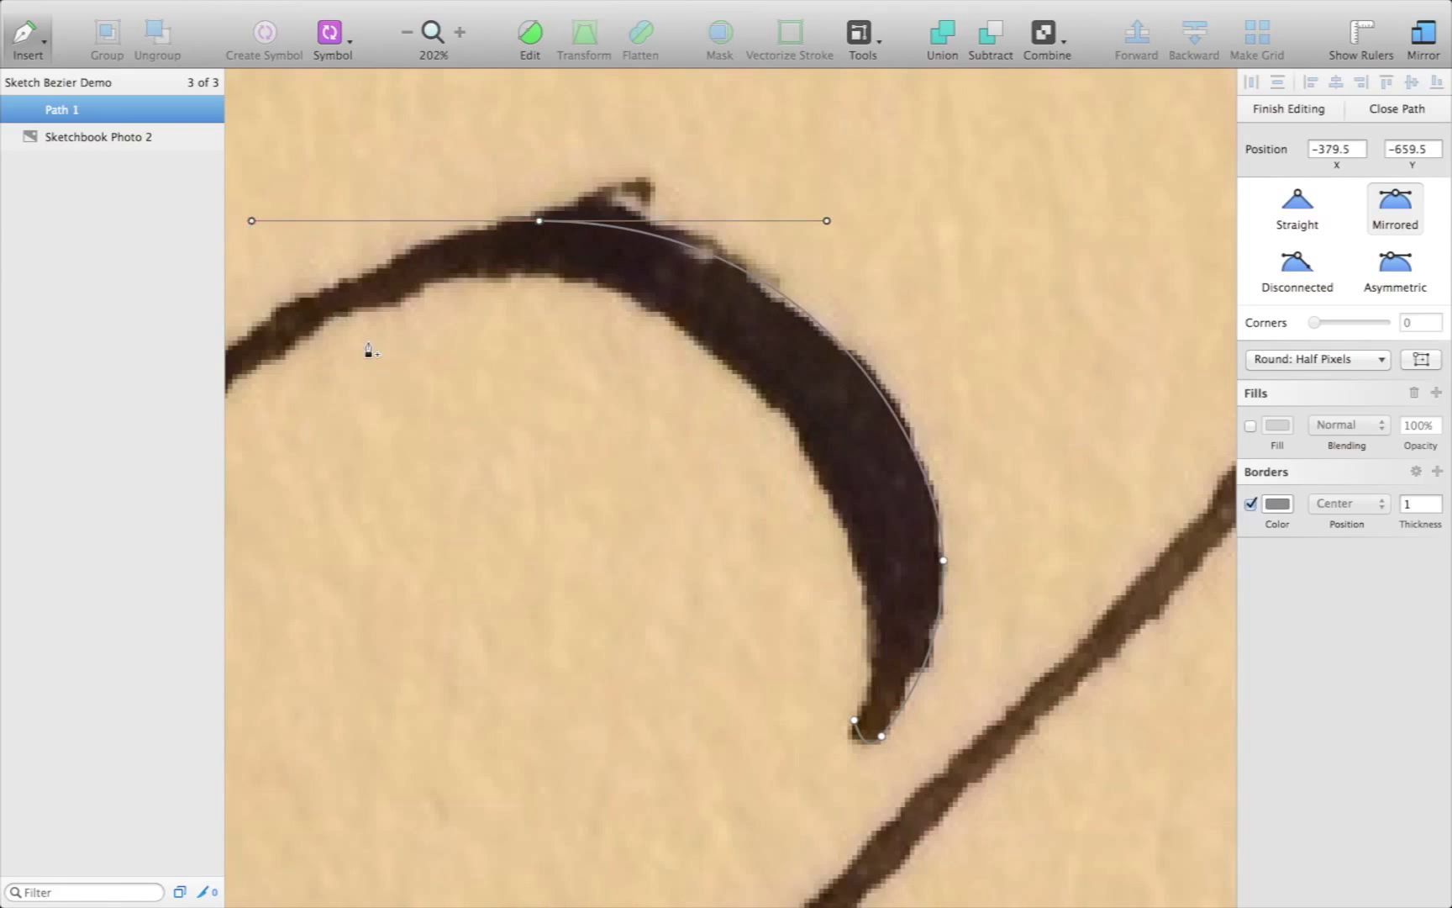
# Add a mirrored point with vertical handles at the upper bowl's outer left extreme, and shift the top point to fit the sketch
pyautogui.hscroll(-5, 402, 282)
pyautogui.scroll(-3, 358, 336)
pyautogui.hscroll(-3, 358, 336)
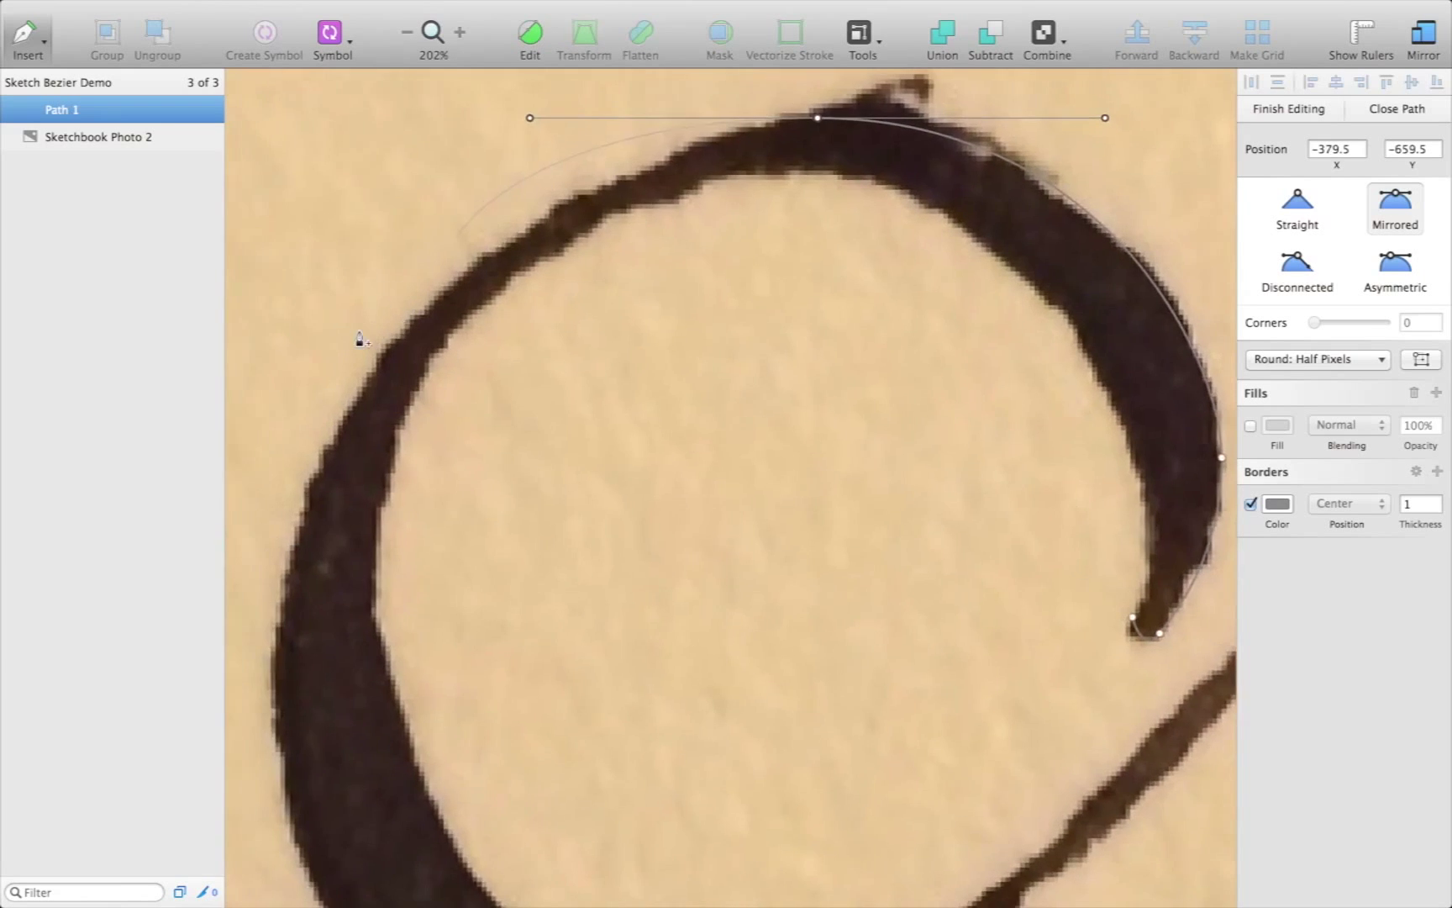
pyautogui.moveTo(274, 672)
pyautogui.mouseDown()
pyautogui.moveTo(162, 904)
pyautogui.moveTo(285, 881)
pyautogui.moveTo(271, 892)
pyautogui.mouseUp()
pyautogui.scroll(-3, 379, 791)
pyautogui.scroll(-2, 379, 791)
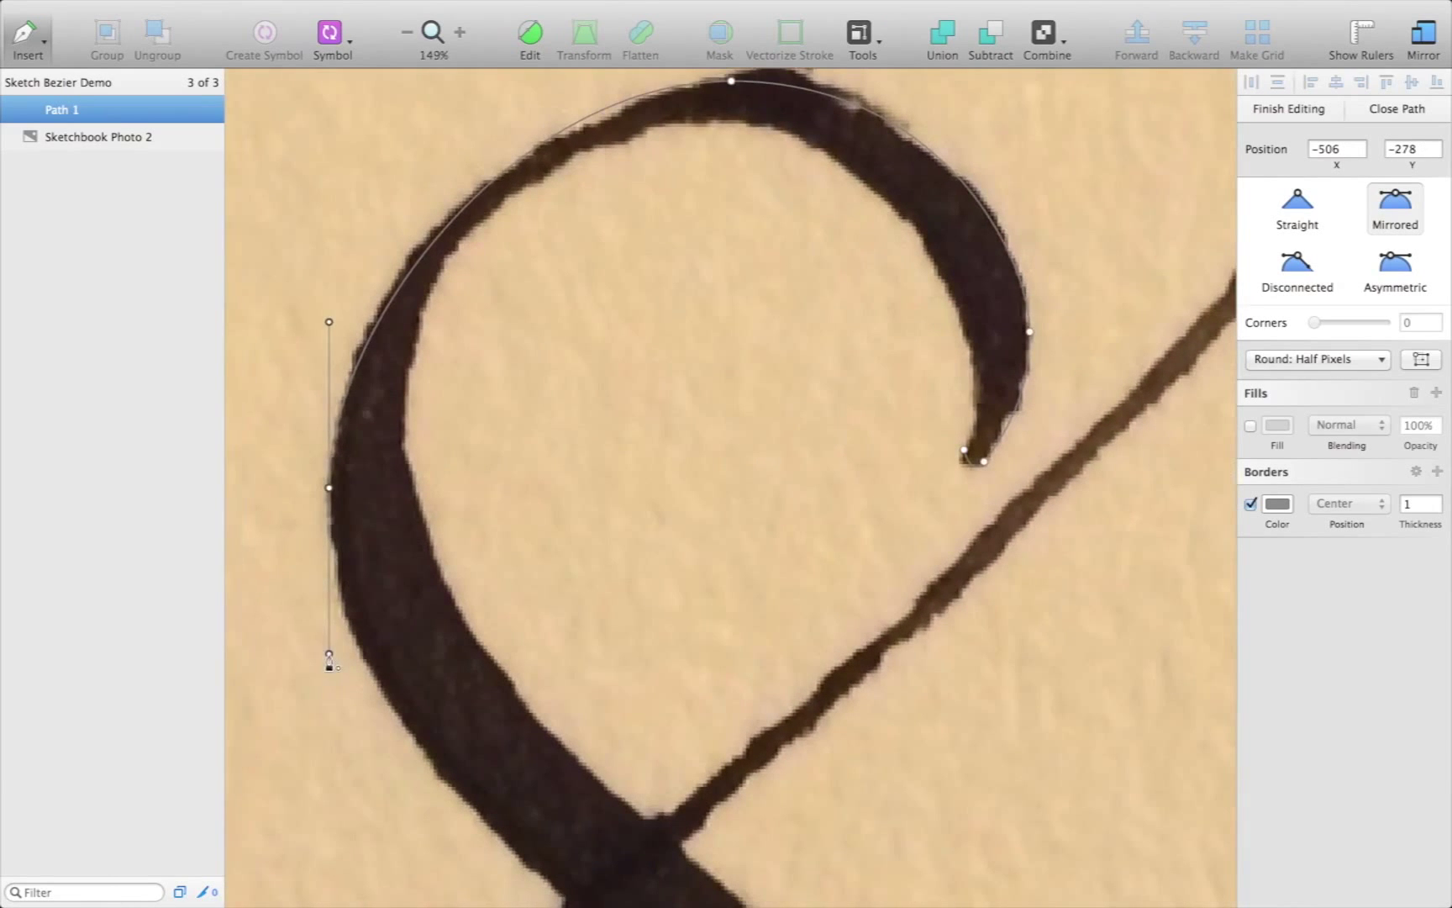
pyautogui.moveTo(330, 662); pyautogui.dragTo(327, 723)
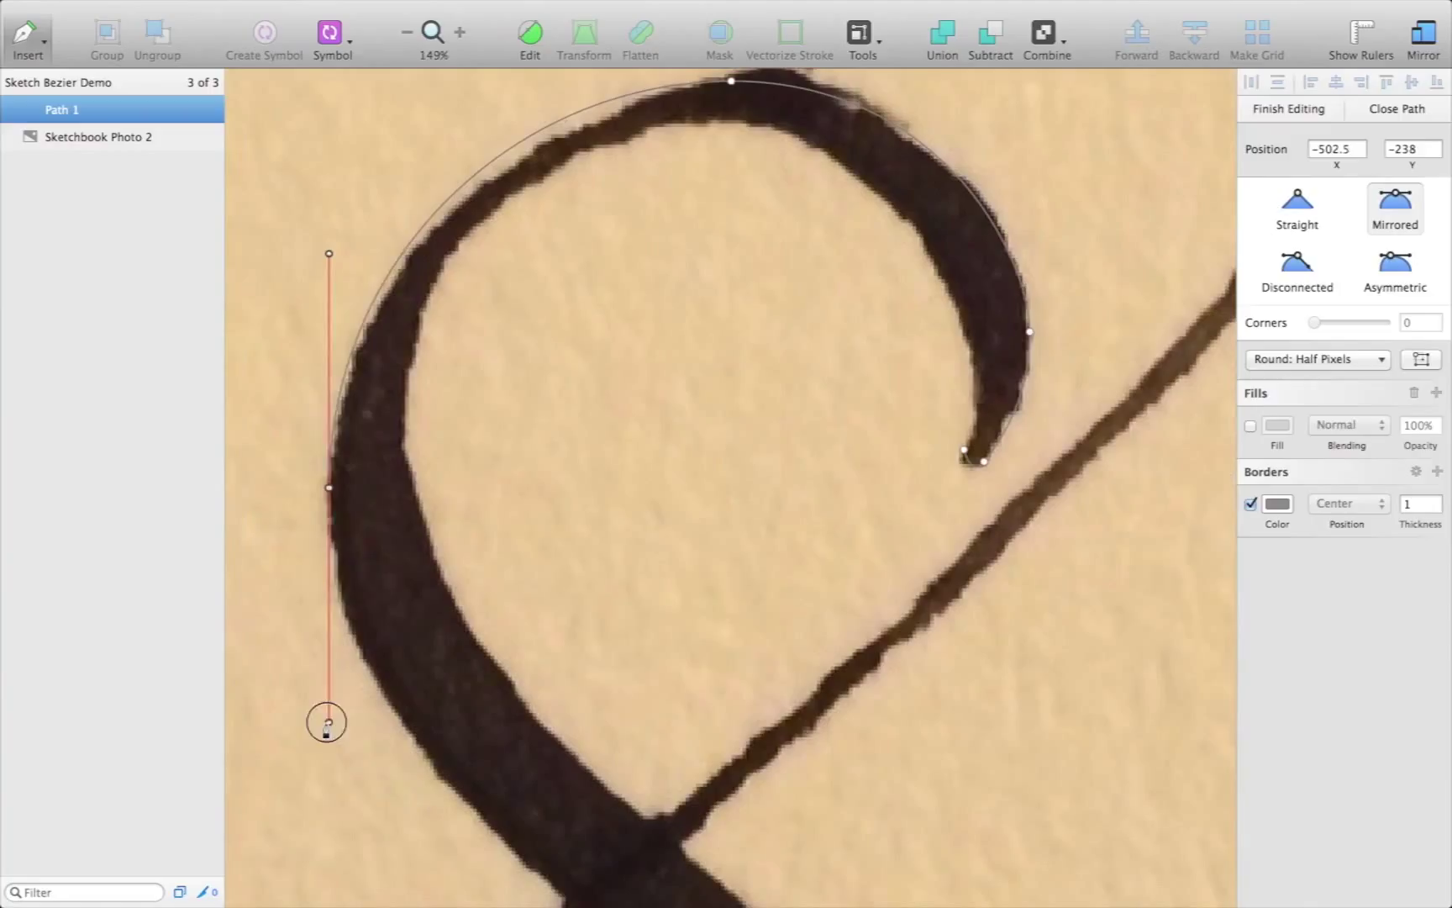
pyautogui.moveTo(731, 80)
pyautogui.mouseDown()
pyautogui.moveTo(713, 87)
pyautogui.moveTo(745, 95)
pyautogui.mouseUp()
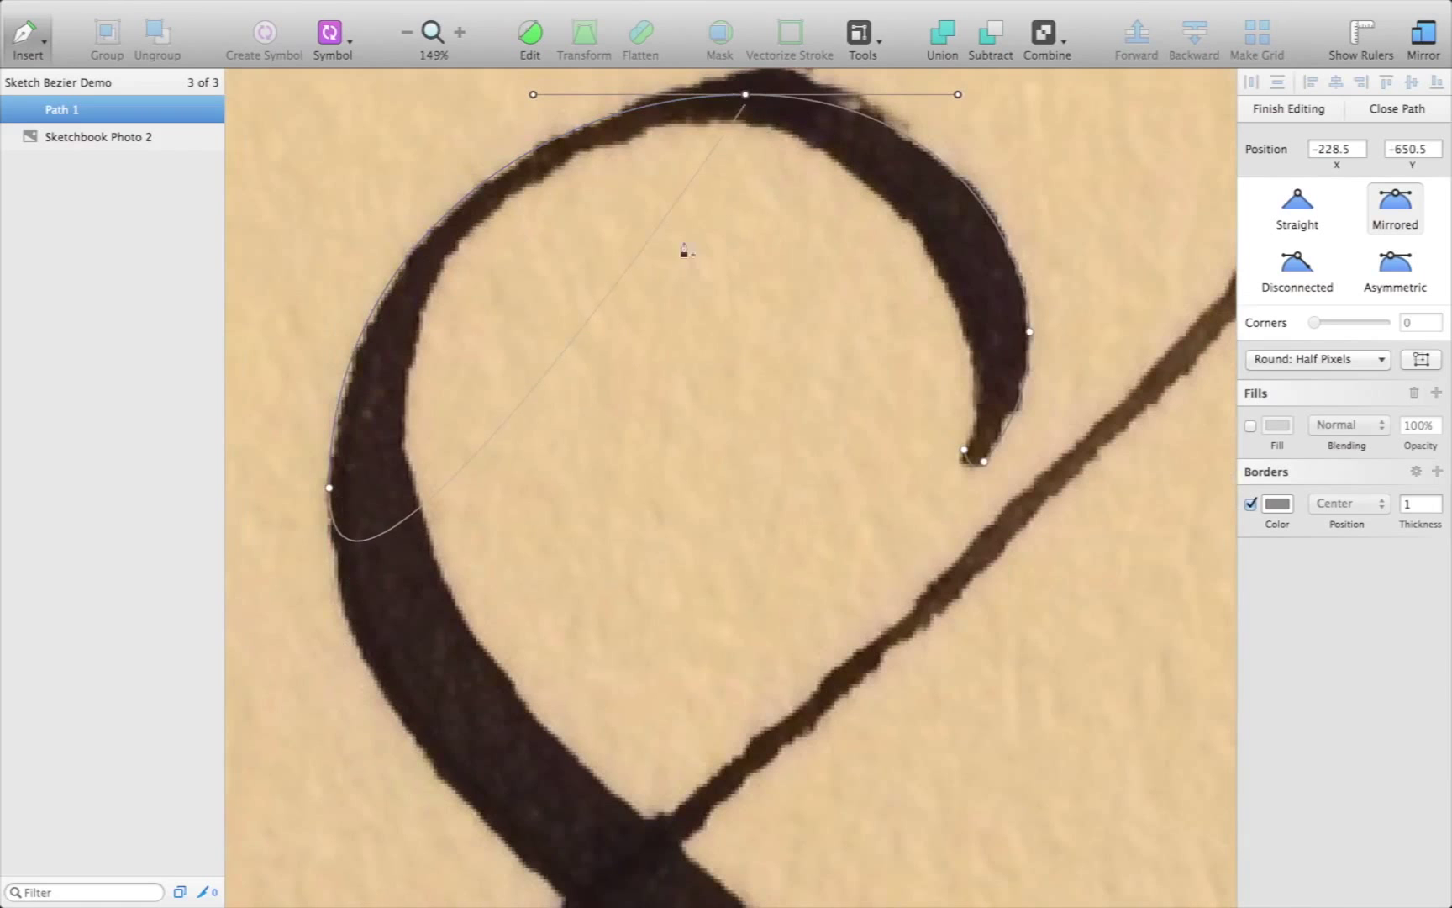
# Trace the lower-left edge of the thick diagonal past the crossing with two mirrored points aligned to the stroke
pyautogui.scroll(-5, 408, 726)
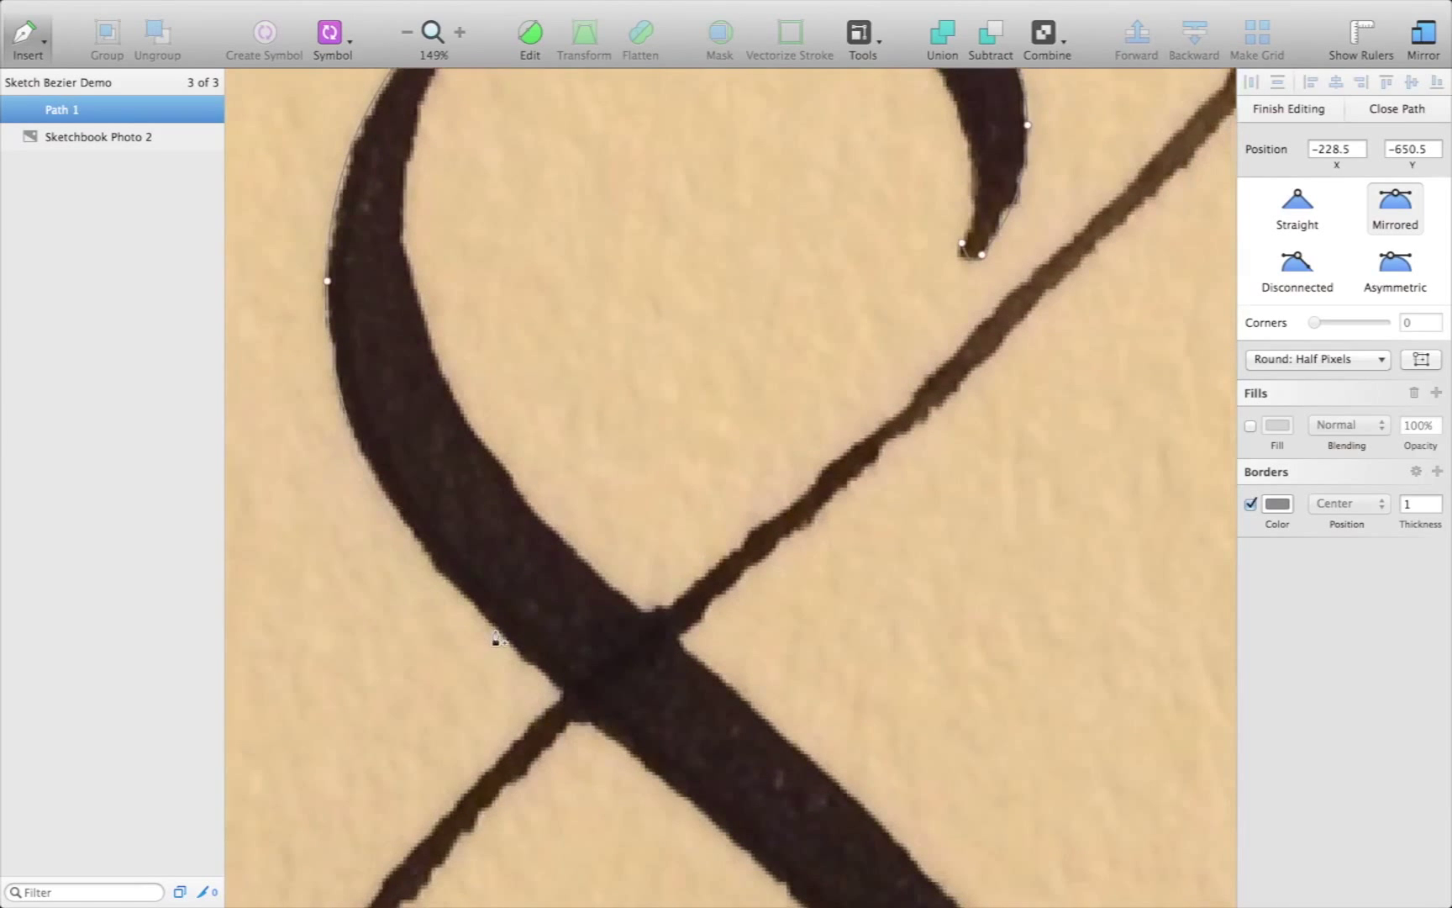
pyautogui.scroll(-2, 480, 625)
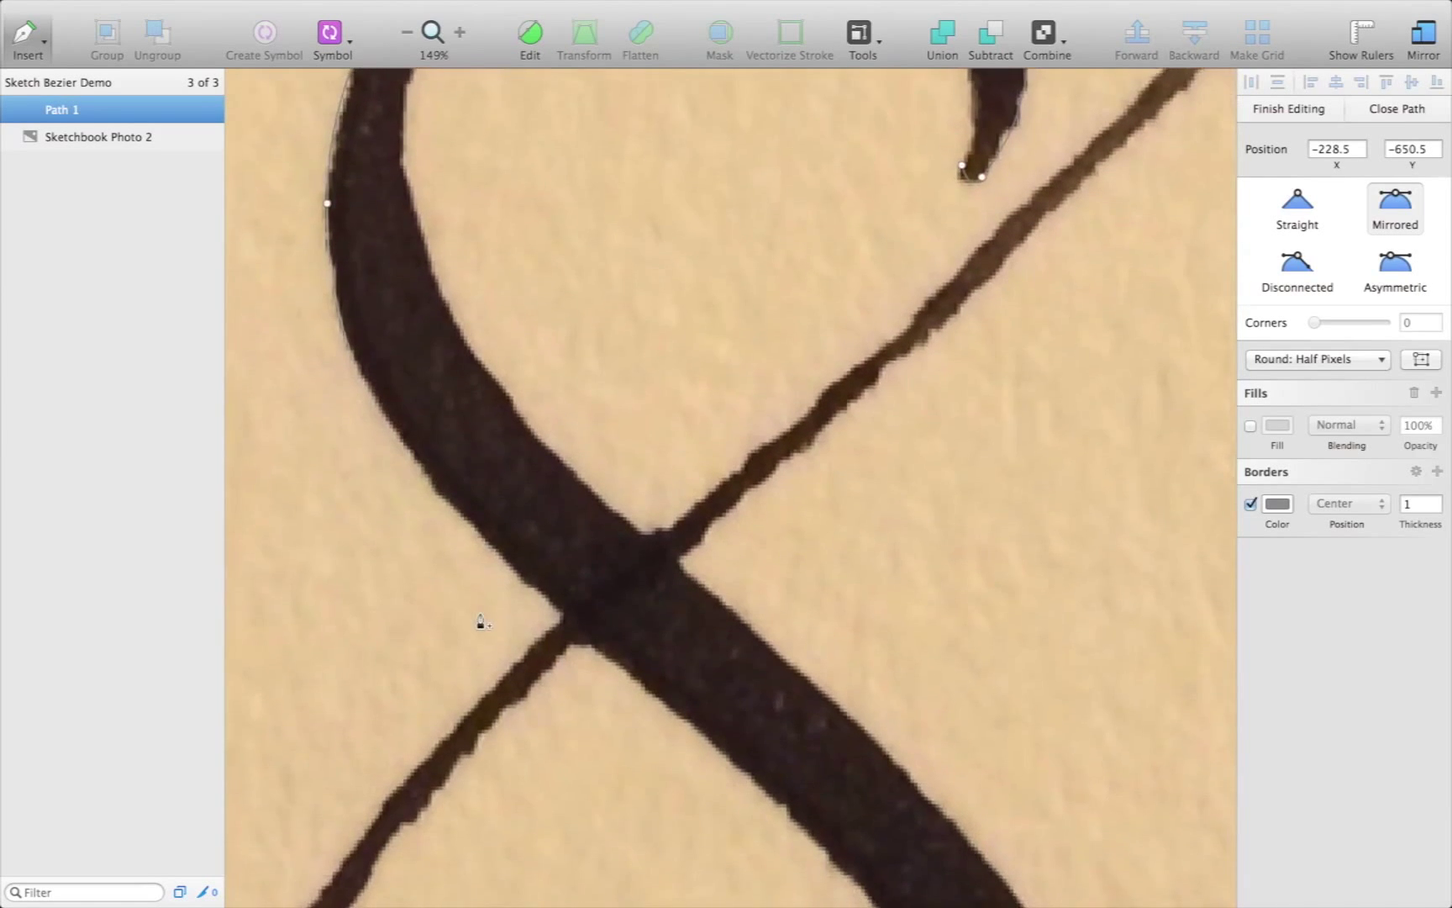
pyautogui.scroll(-1, 481, 622)
pyautogui.click(731, 720)
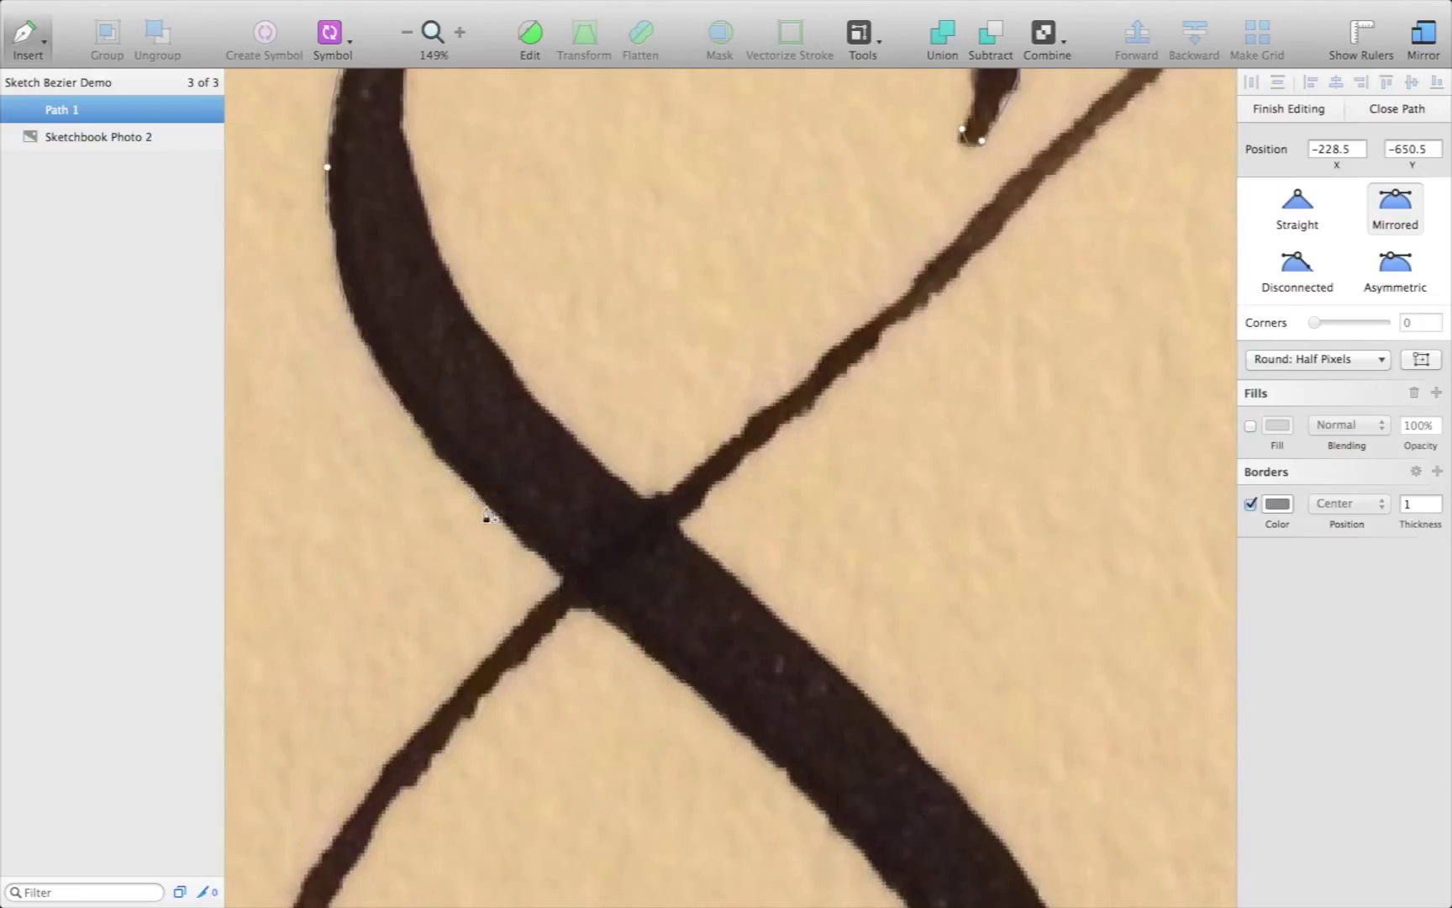
pyautogui.moveTo(497, 516); pyautogui.dragTo(579, 597)
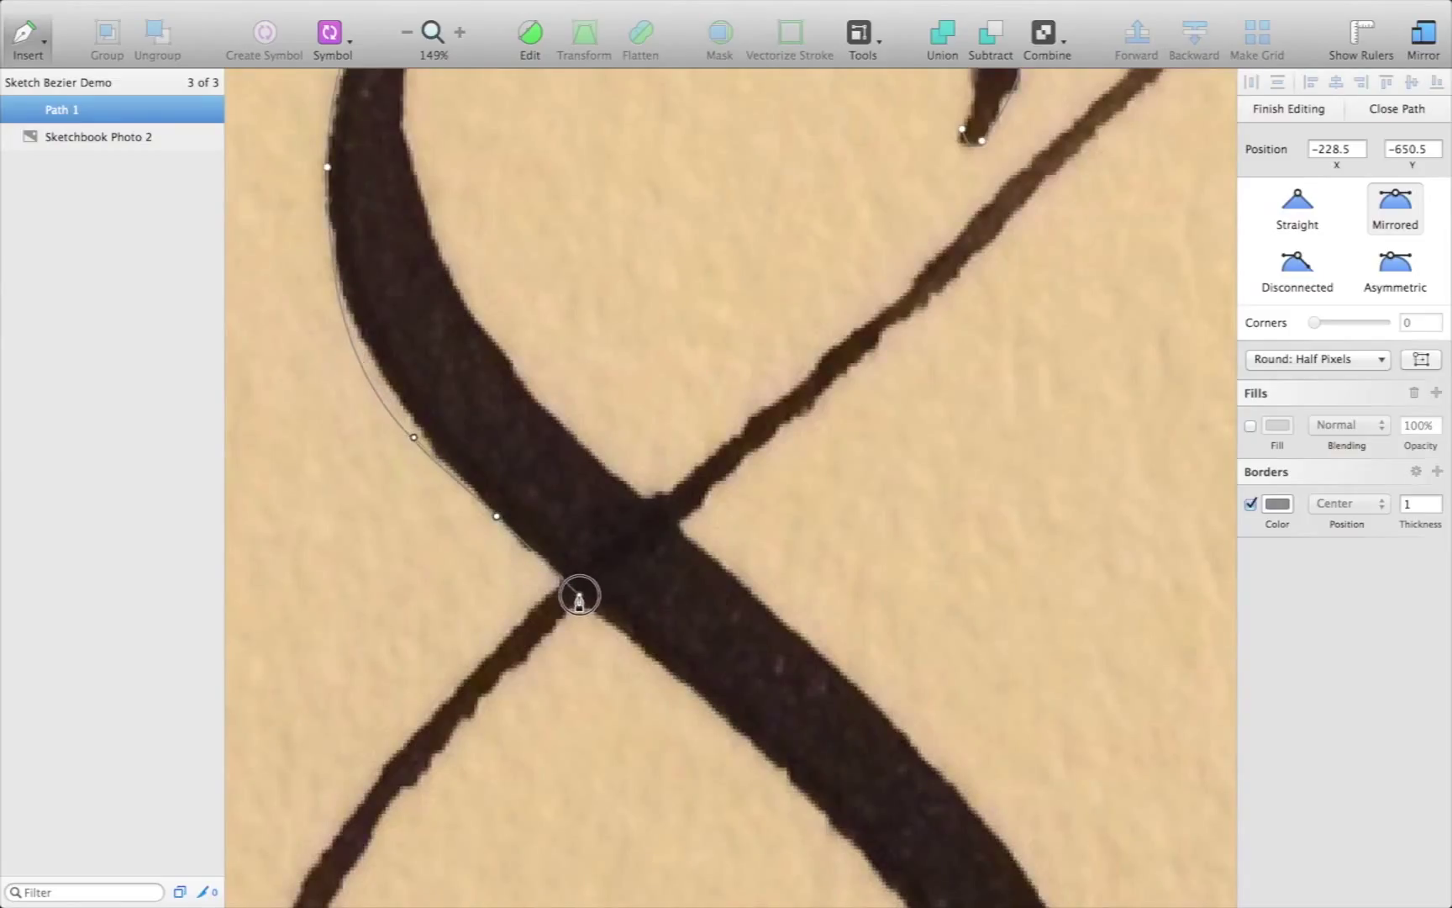
pyautogui.moveTo(579, 597); pyautogui.dragTo(579, 595)
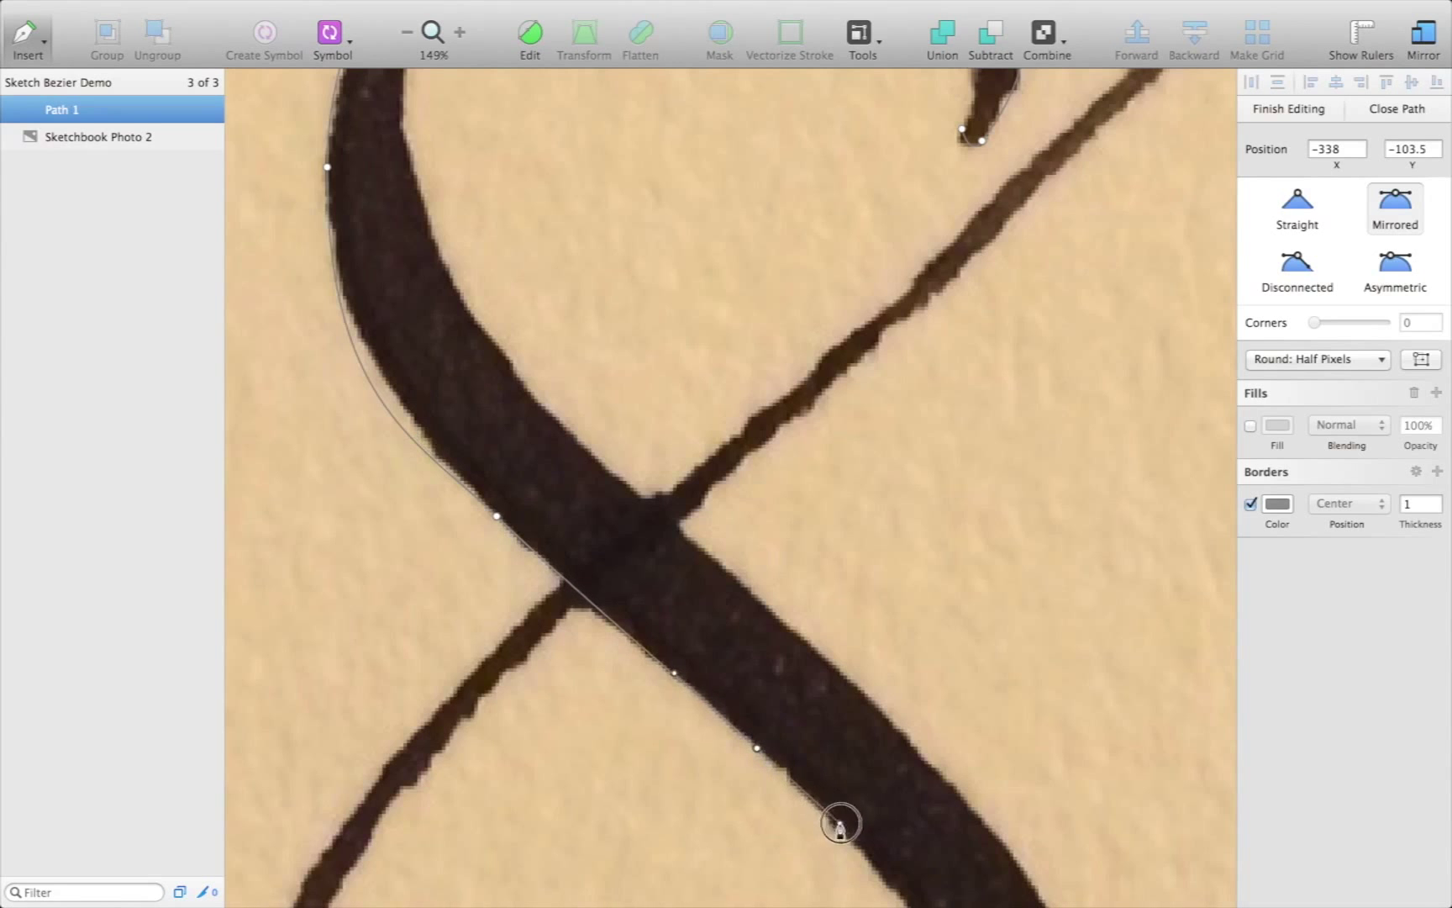
# Trace the inner edge of the lower bowl with mirrored points at its right, bottom and left extremes
pyautogui.scroll(-5, 839, 827)
pyautogui.moveTo(879, 624); pyautogui.dragTo(869, 826)
pyautogui.scroll(-3, 895, 574)
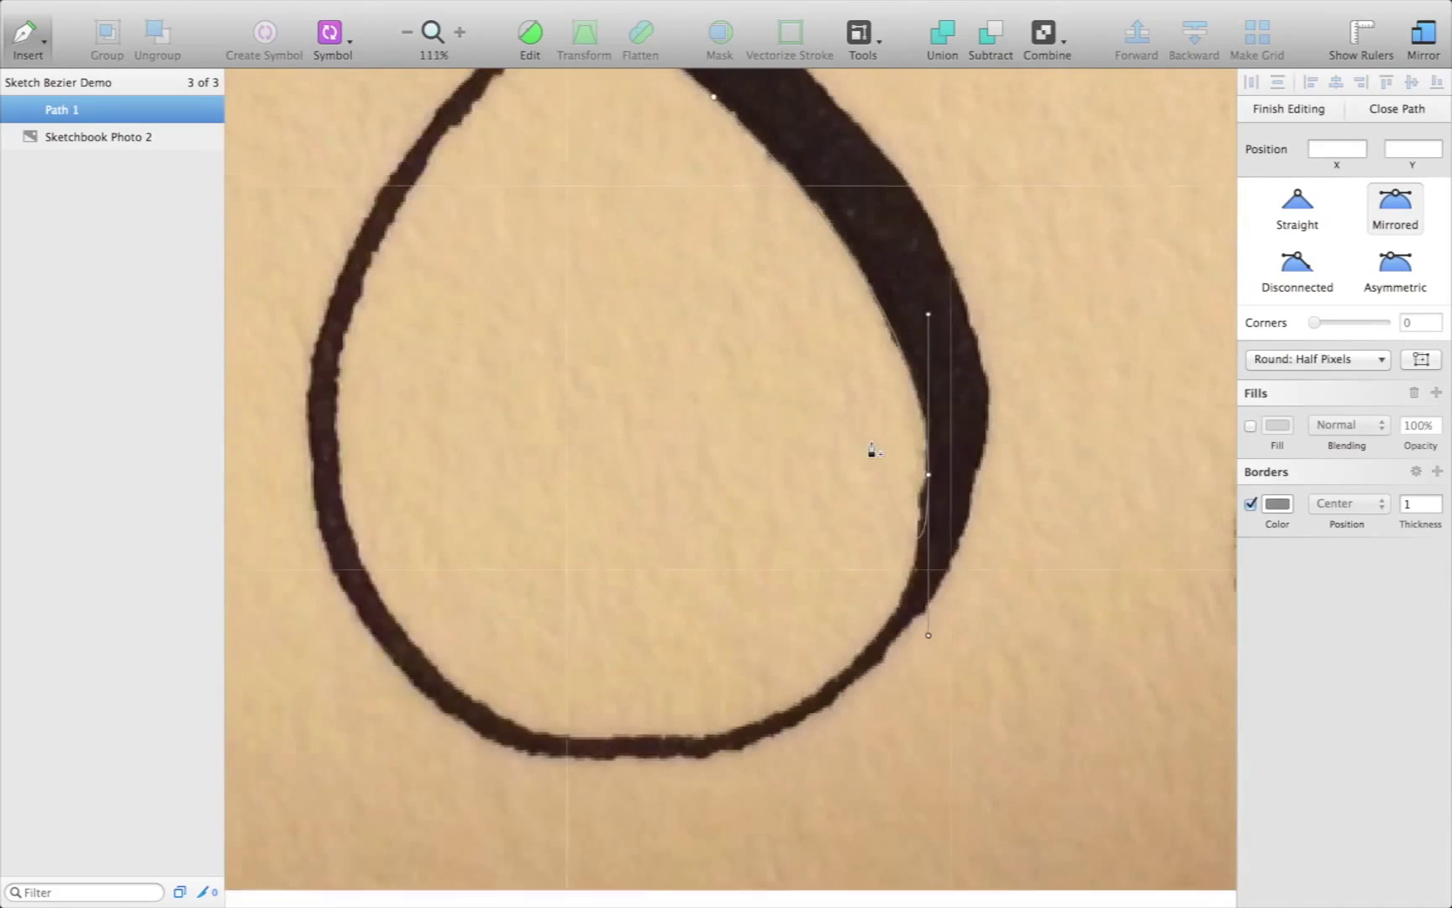
pyautogui.moveTo(645, 737); pyautogui.dragTo(480, 737)
pyautogui.moveTo(338, 448); pyautogui.dragTo(338, 266)
# Continue the path up the thin stroke's lower edge, with mirrored points below the crossing and on the ascending tail
pyautogui.scroll(6, 378, 388)
pyautogui.scroll(-3, 489, 353)
pyautogui.moveTo(456, 599); pyautogui.dragTo(517, 541)
pyautogui.scroll(1, 841, 266)
pyautogui.scroll(2, 841, 265)
pyautogui.moveTo(718, 388); pyautogui.dragTo(852, 257)
# Trace around the tail's hook, following its outer edge to the tip and back along its inner edge with mirrored points
pyautogui.scroll(5, 773, 339)
pyautogui.moveTo(772, 237)
pyautogui.mouseDown()
pyautogui.moveTo(725, 238)
pyautogui.moveTo(721, 278)
pyautogui.mouseUp()
pyautogui.click(706, 289)
pyautogui.scroll(5, 708, 285)
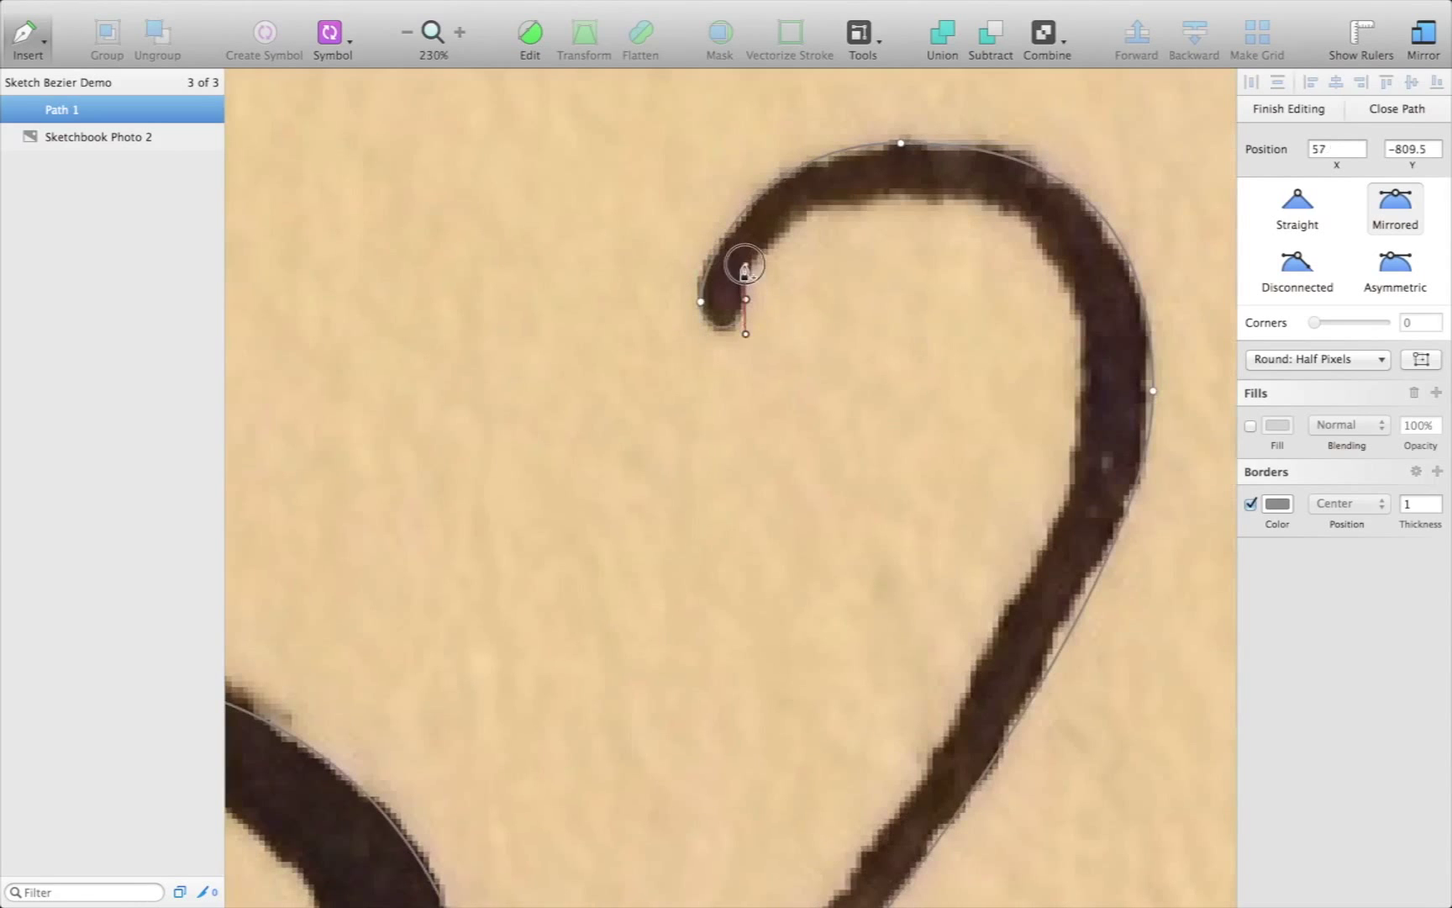
pyautogui.moveTo(917, 196); pyautogui.dragTo(1043, 192)
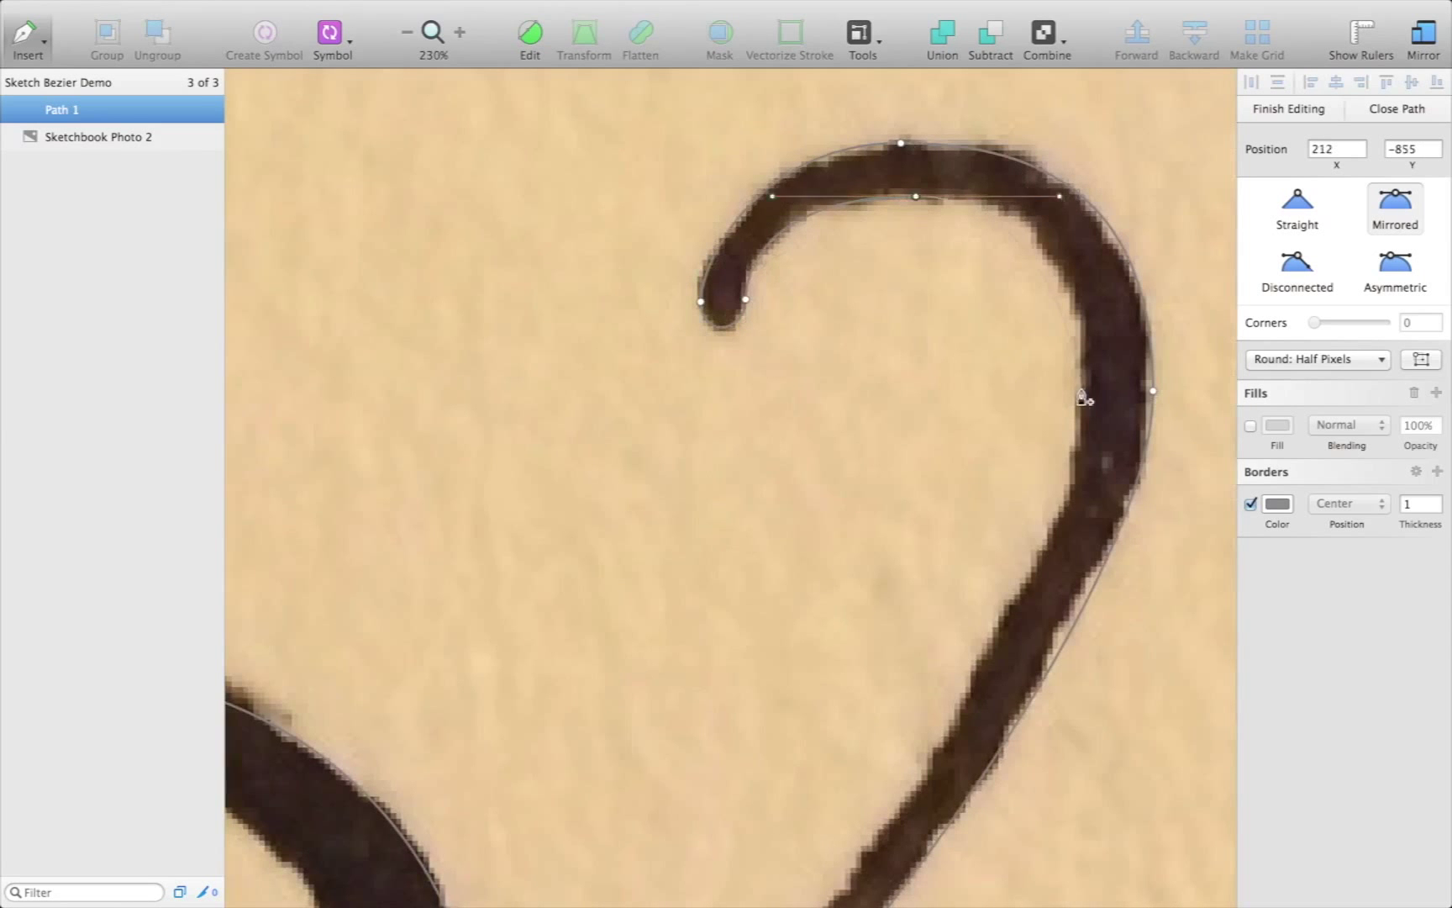
pyautogui.moveTo(1081, 390); pyautogui.dragTo(1083, 480)
# Trace the tail's upper edge down to a mirrored point just below the crossing, and fine-tune that point and its handle
pyautogui.scroll(-3, 1070, 505)
pyautogui.scroll(-4, 1060, 515)
pyautogui.moveTo(708, 653); pyautogui.dragTo(580, 781)
pyautogui.scroll(-6, 580, 783)
pyautogui.moveTo(533, 669); pyautogui.dragTo(447, 736)
pyautogui.moveTo(531, 664); pyautogui.dragTo(529, 658)
pyautogui.moveTo(445, 730); pyautogui.dragTo(446, 734)
# Trace the lower bowl's outer edge with mirrored points at its left and bottom extremes
pyautogui.scroll(-5, 446, 740)
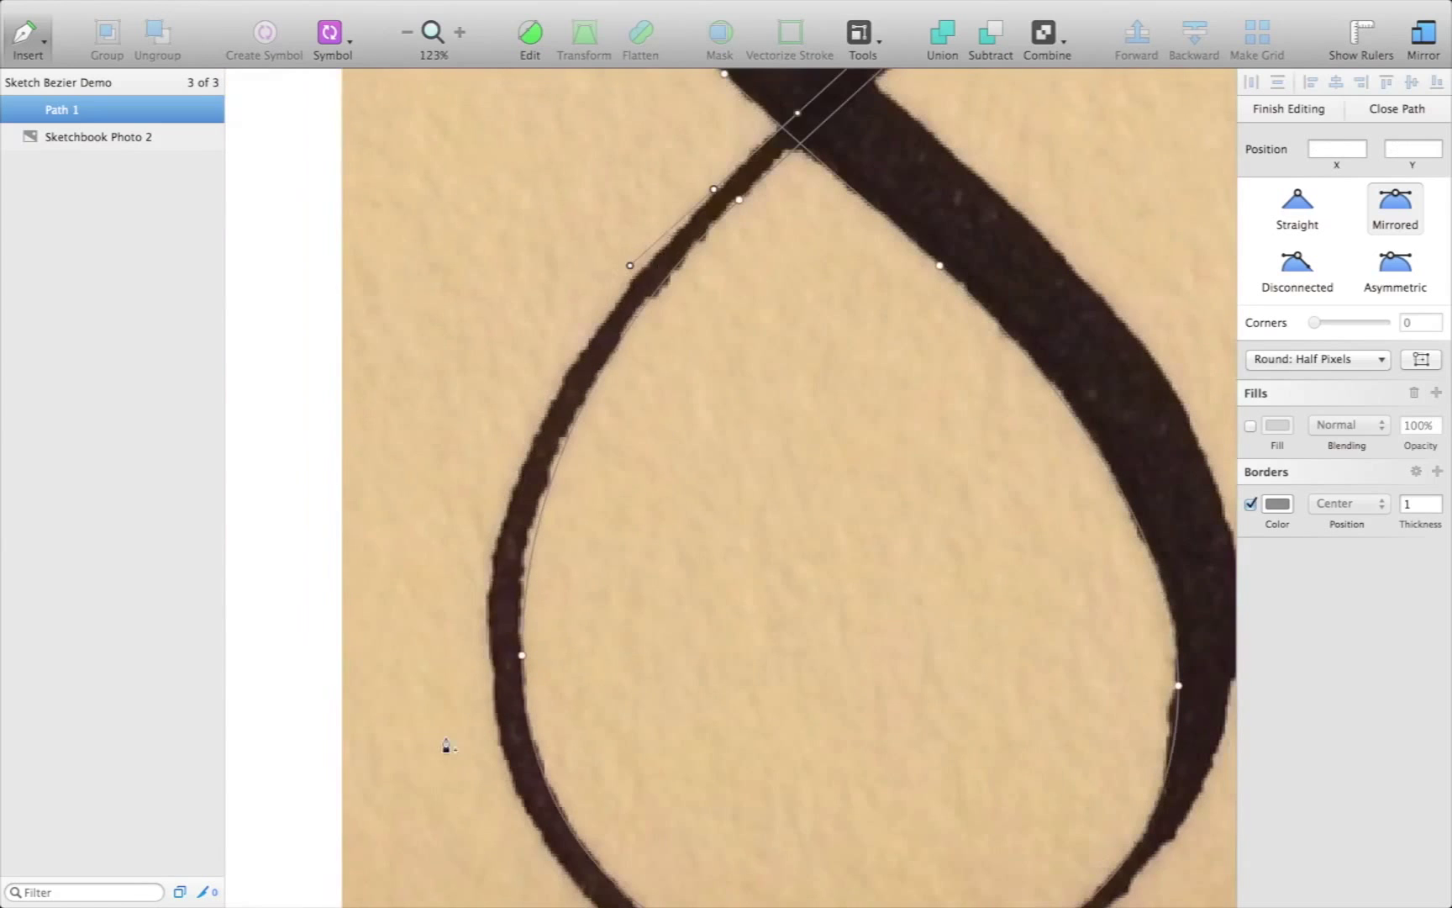
pyautogui.moveTo(489, 655); pyautogui.dragTo(489, 901)
pyautogui.scroll(-5, 496, 874)
pyautogui.moveTo(860, 762); pyautogui.dragTo(1037, 762)
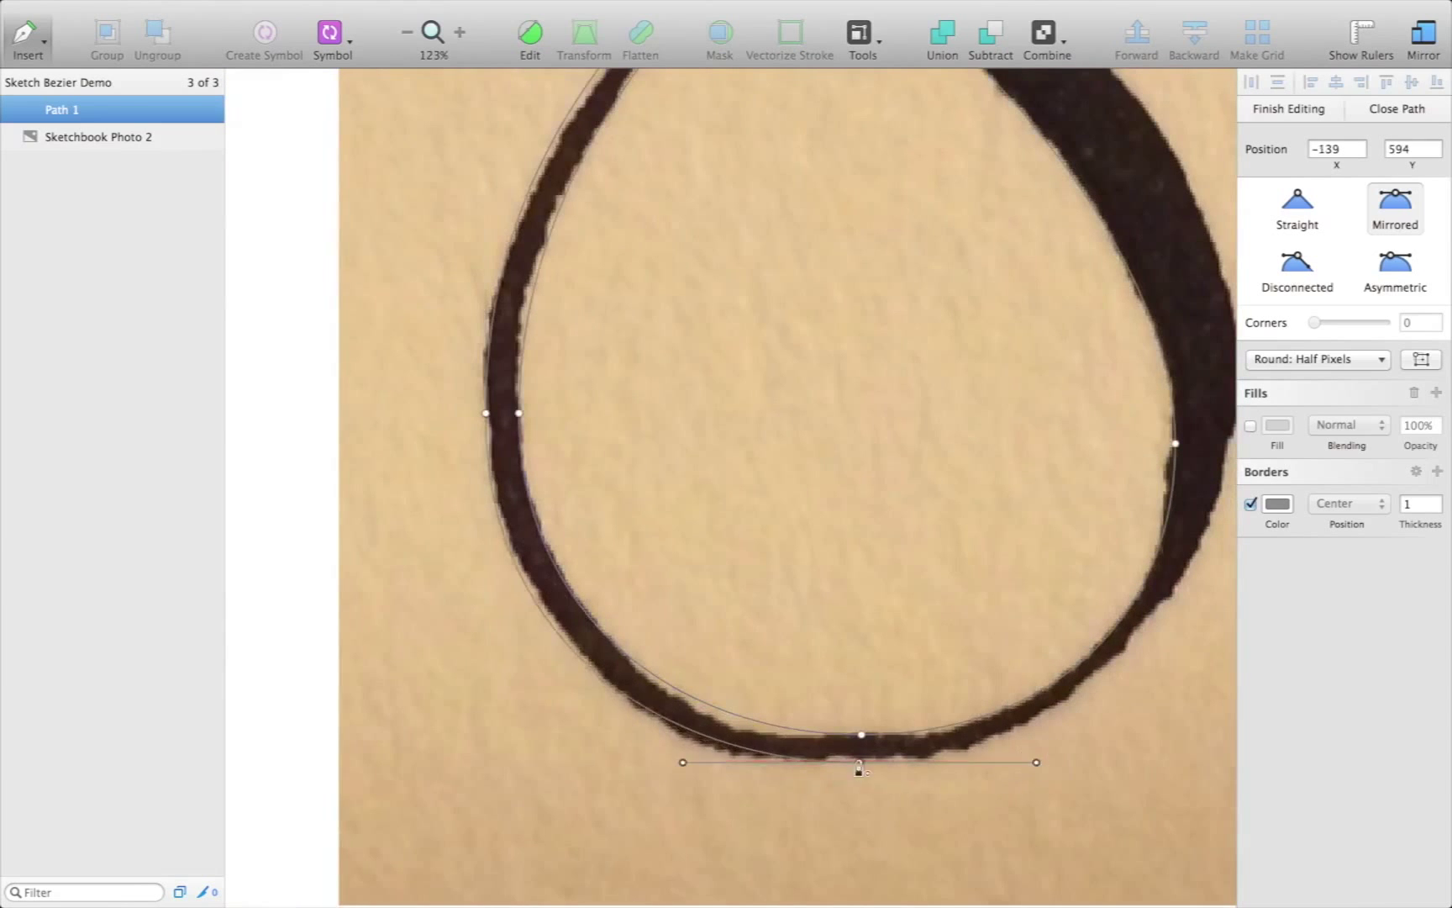
# Refine the lower bowl's outer left point and shorten the outer bottom point's handles to fit the sketch
pyautogui.moveTo(682, 763); pyautogui.dragTo(700, 762)
pyautogui.click(485, 413)
pyautogui.moveTo(486, 413); pyautogui.dragTo(487, 426)
pyautogui.click(861, 762)
pyautogui.moveTo(700, 761); pyautogui.dragTo(710, 761)
# Add a point at the lower bowl's outer right extreme, and trace the thick diagonal's upper-right edge back through the crossing
pyautogui.hscroll(4, 862, 770)
pyautogui.moveTo(1088, 374); pyautogui.dragTo(1088, 122)
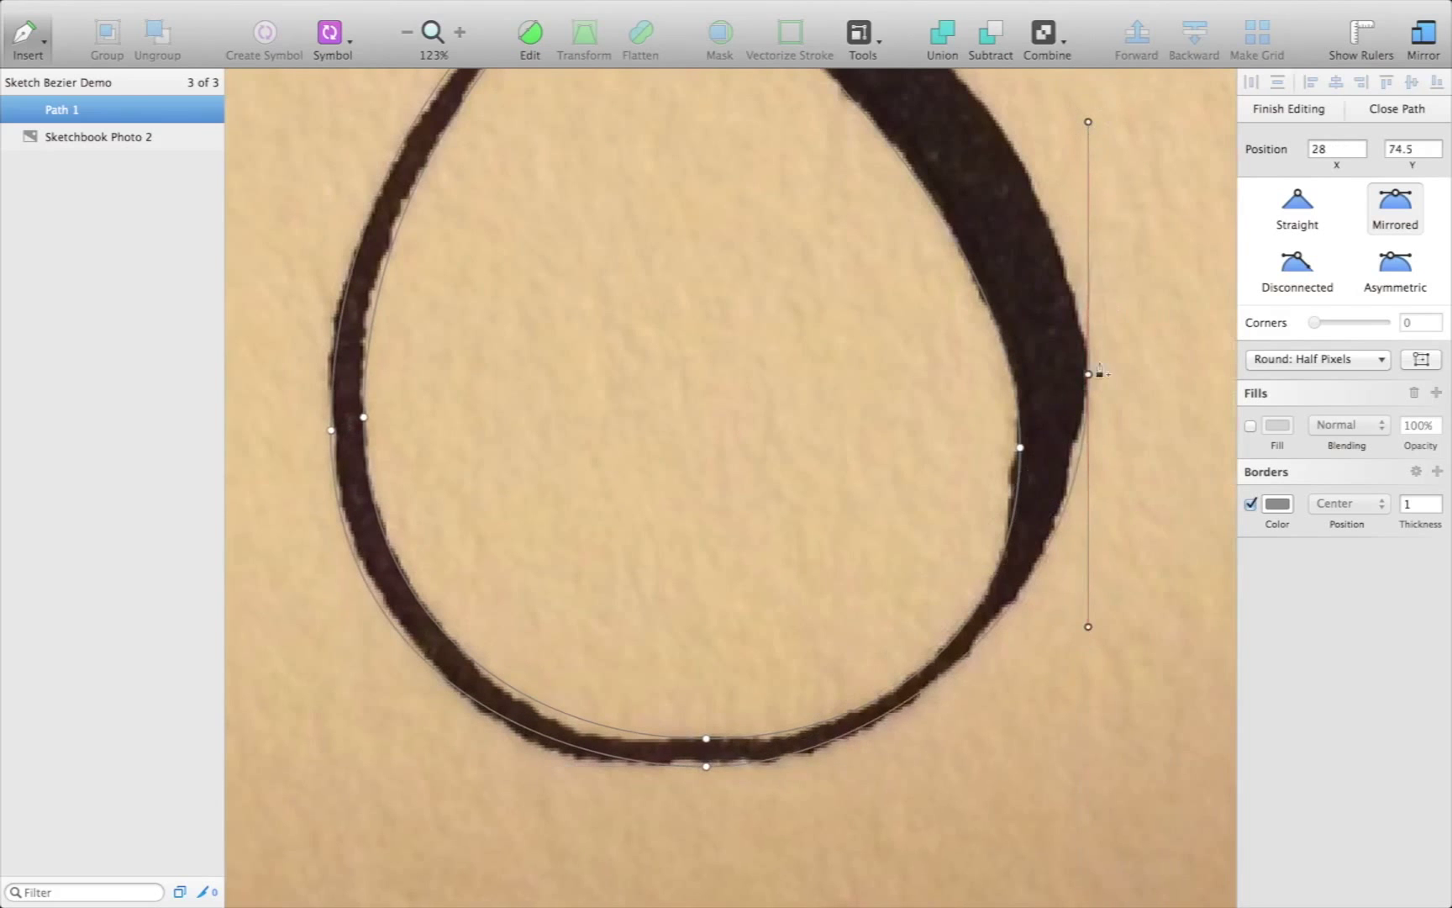
pyautogui.click(1088, 374)
pyautogui.scroll(8, 1125, 389)
pyautogui.moveTo(799, 314); pyautogui.dragTo(733, 249)
pyautogui.scroll(4, 732, 250)
pyautogui.moveTo(722, 314); pyautogui.dragTo(682, 280)
# Trace the upper bowl's inner edge along its left, top and right sides, and close the path at its starting point
pyautogui.scroll(5, 609, 417)
pyautogui.moveTo(606, 405); pyautogui.dragTo(607, 305)
pyautogui.moveTo(863, 163); pyautogui.dragTo(1018, 162)
pyautogui.moveTo(1079, 364); pyautogui.dragTo(1079, 412)
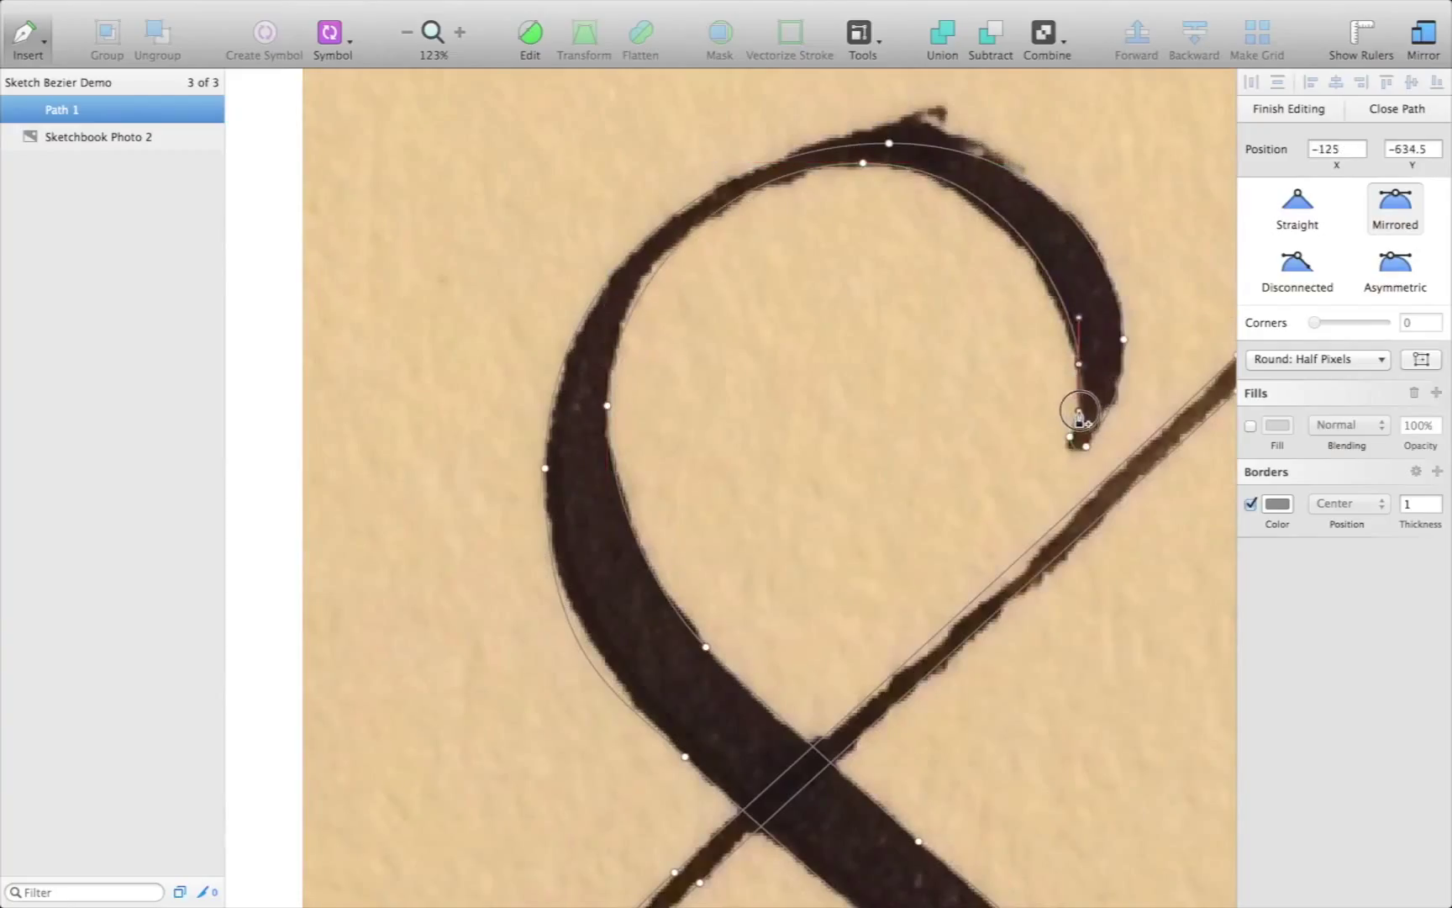
pyautogui.click(1077, 444)
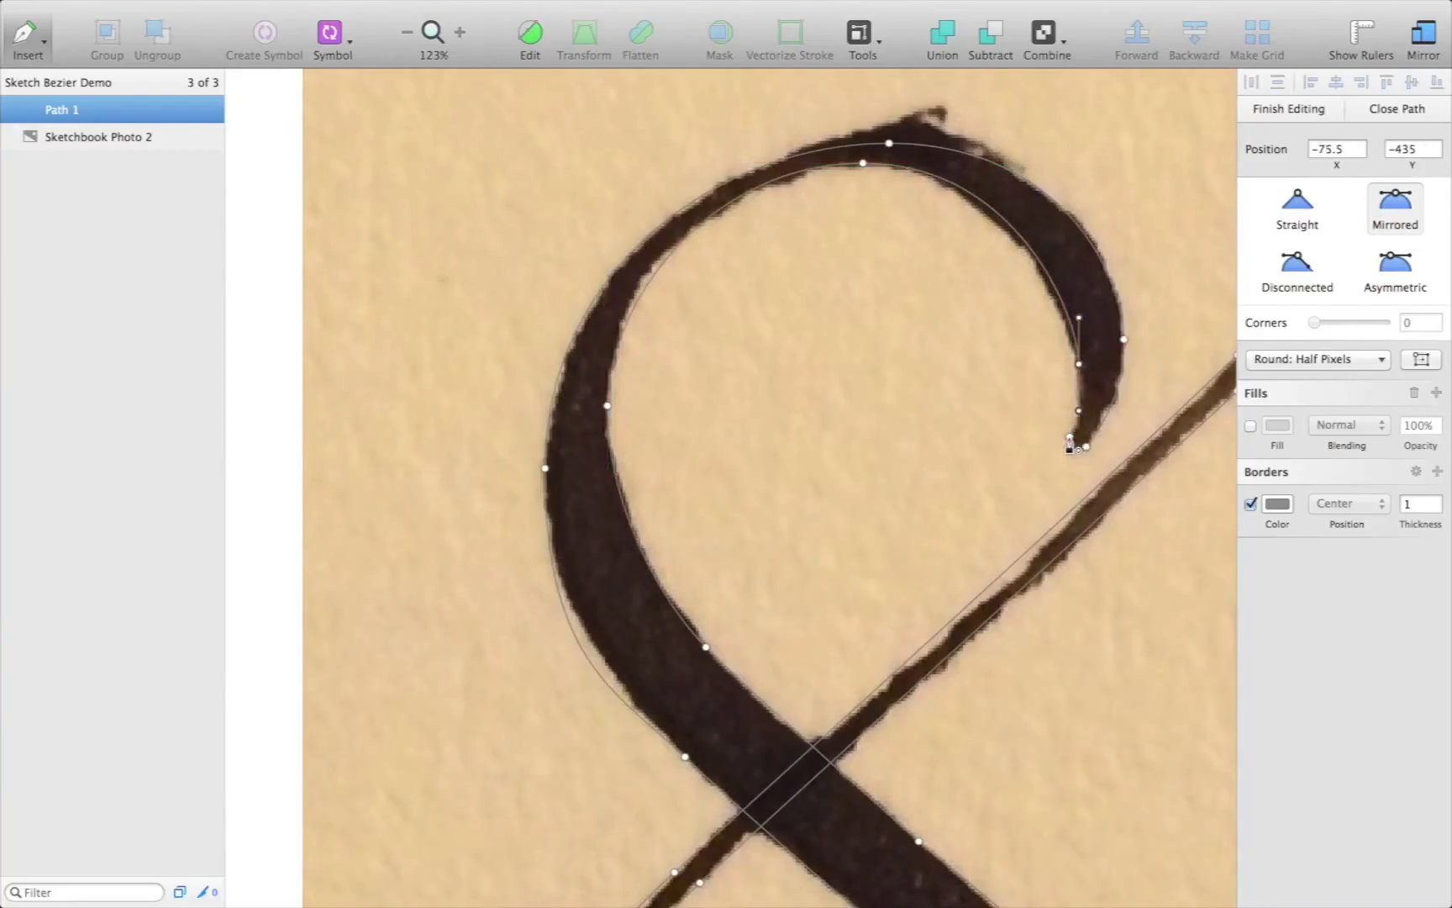
pyautogui.click(1069, 441)
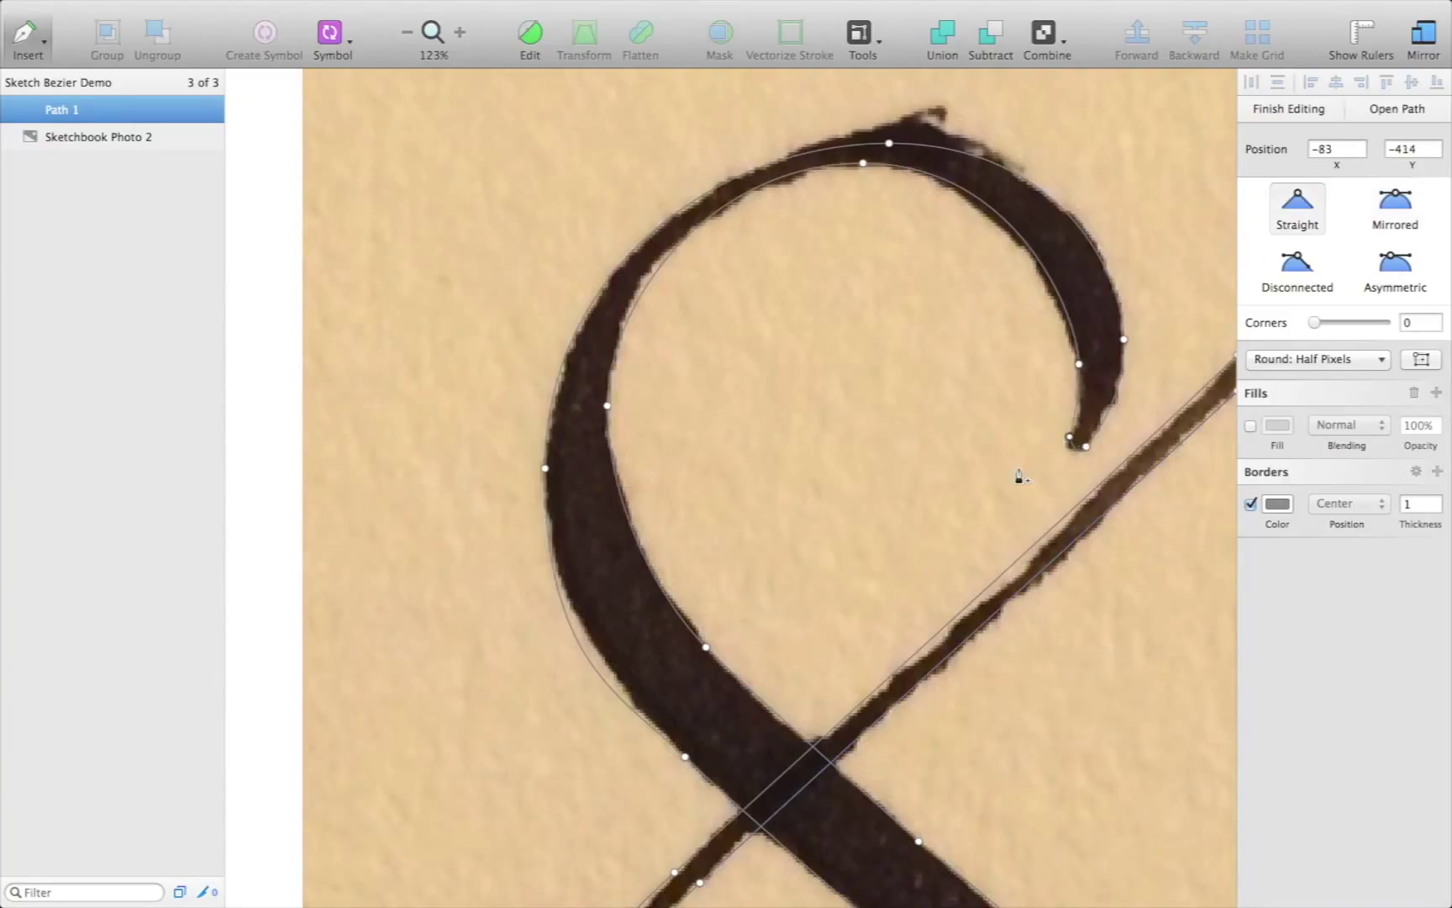
# Change the closed path's border colour to white
pyautogui.scroll(-8, 995, 556)
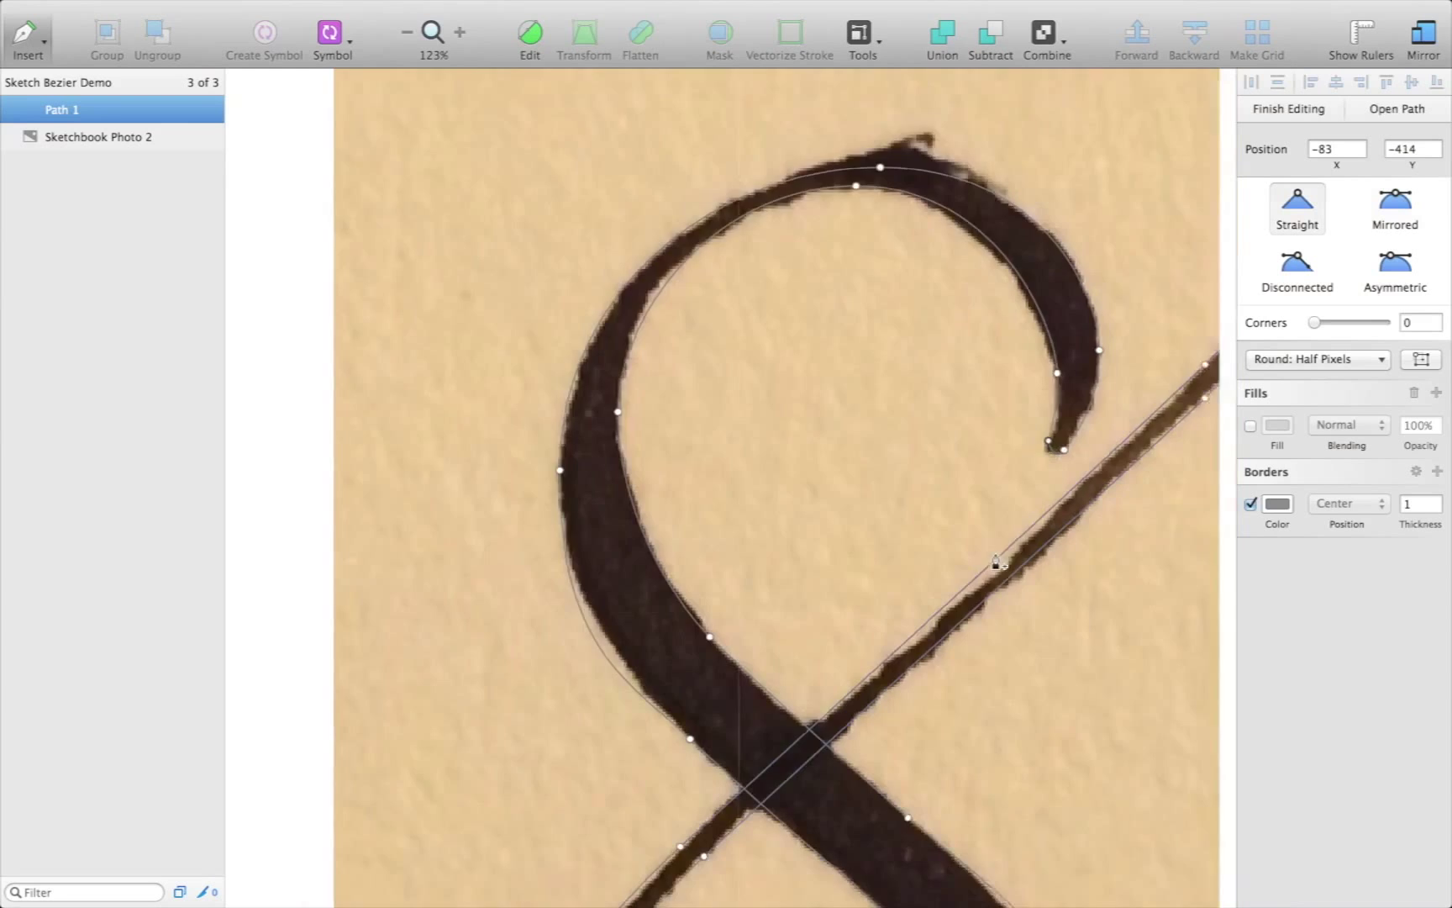
pyautogui.scroll(-3, 997, 553)
pyautogui.hscroll(3, 996, 553)
pyautogui.hscroll(3, 996, 559)
pyautogui.scroll(-2, 996, 559)
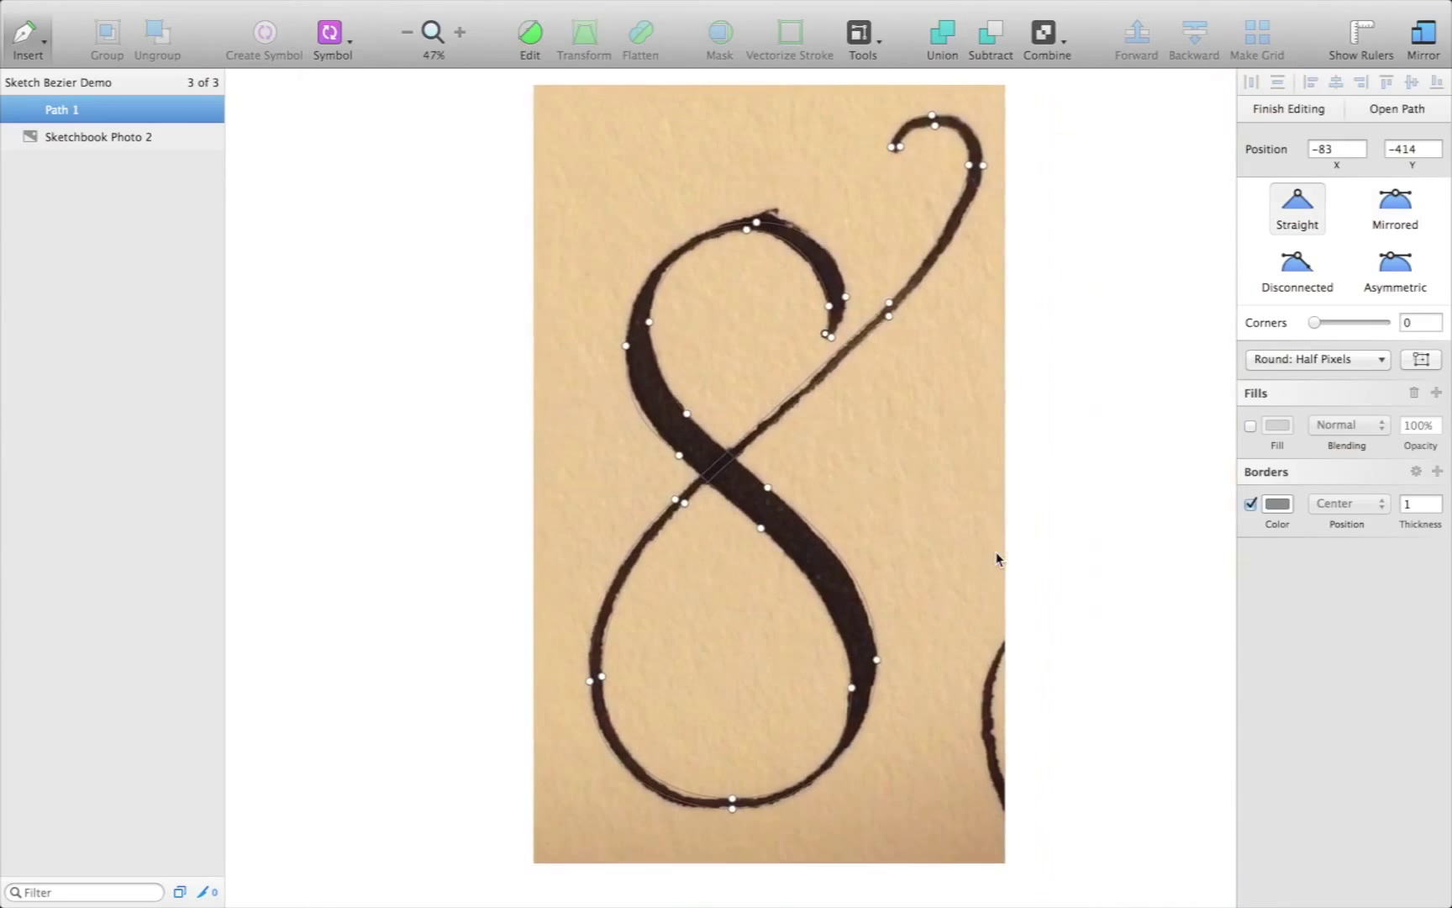
pyautogui.click(1278, 504)
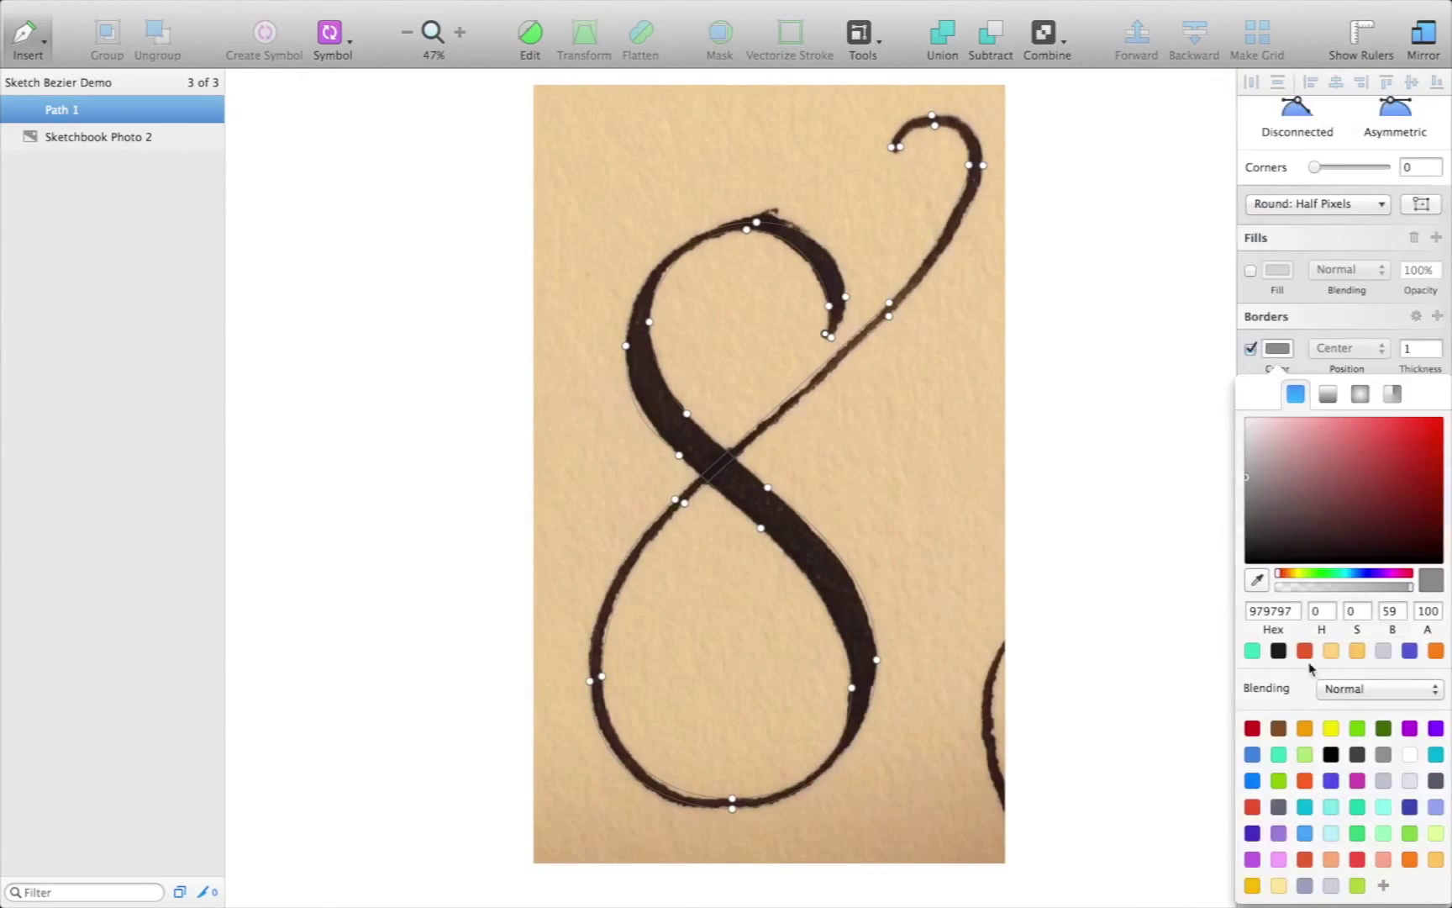
pyautogui.click(1410, 754)
pyautogui.click(1276, 347)
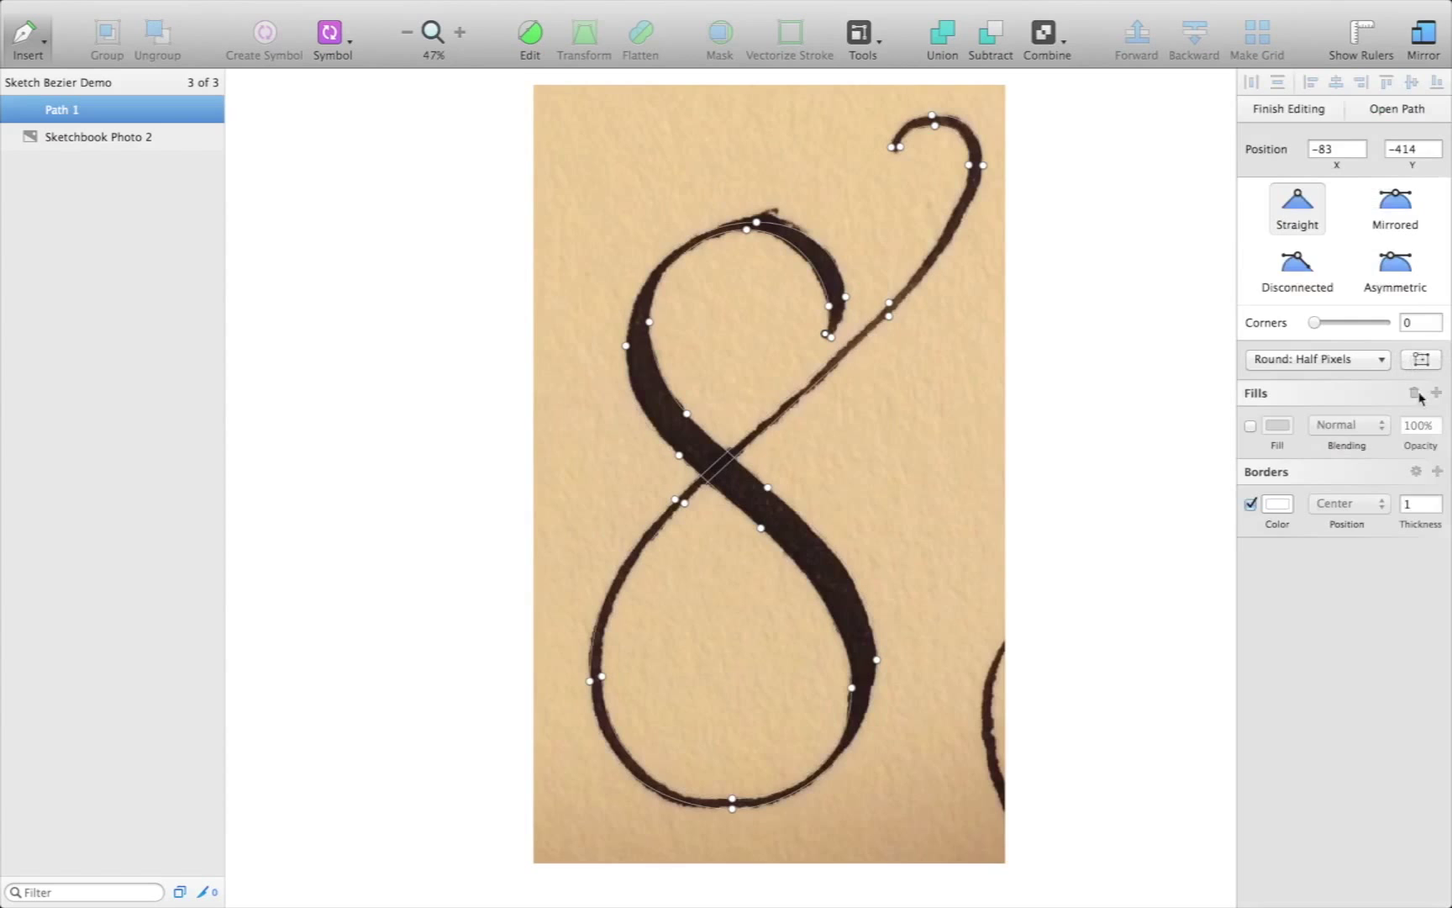
# Try a border thickness of 4 on the path and return it to 1
pyautogui.click(1421, 503)
pyautogui.write('4')
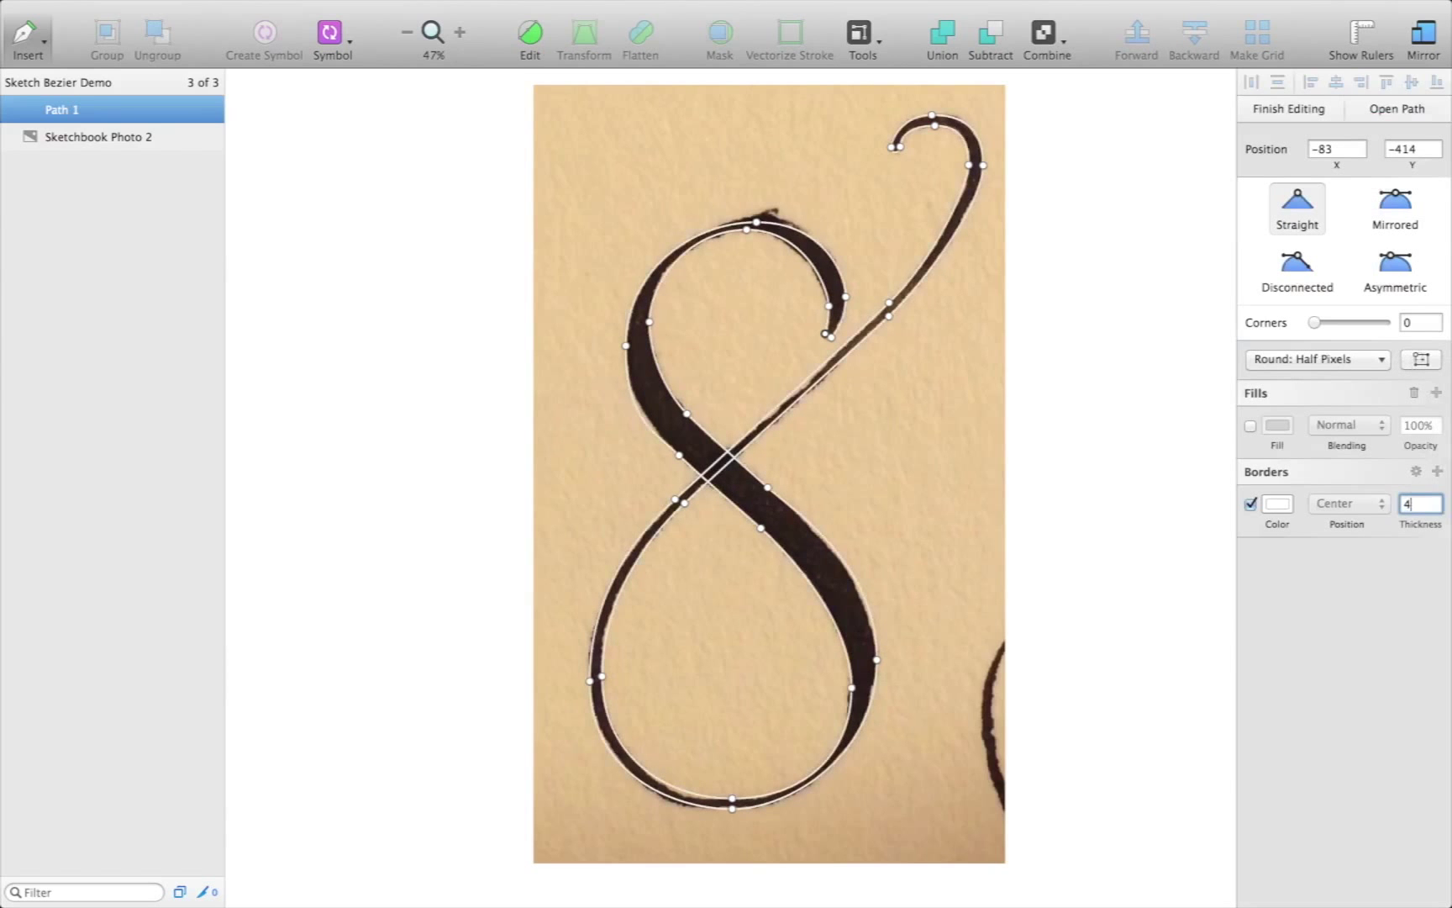
pyautogui.press('Down')
pyautogui.press('Down')
pyautogui.press('Down')
# Give the left point at the upper stroke's tip mirrored handles and angle them along the ink edge
pyautogui.scroll(5, 809, 244)
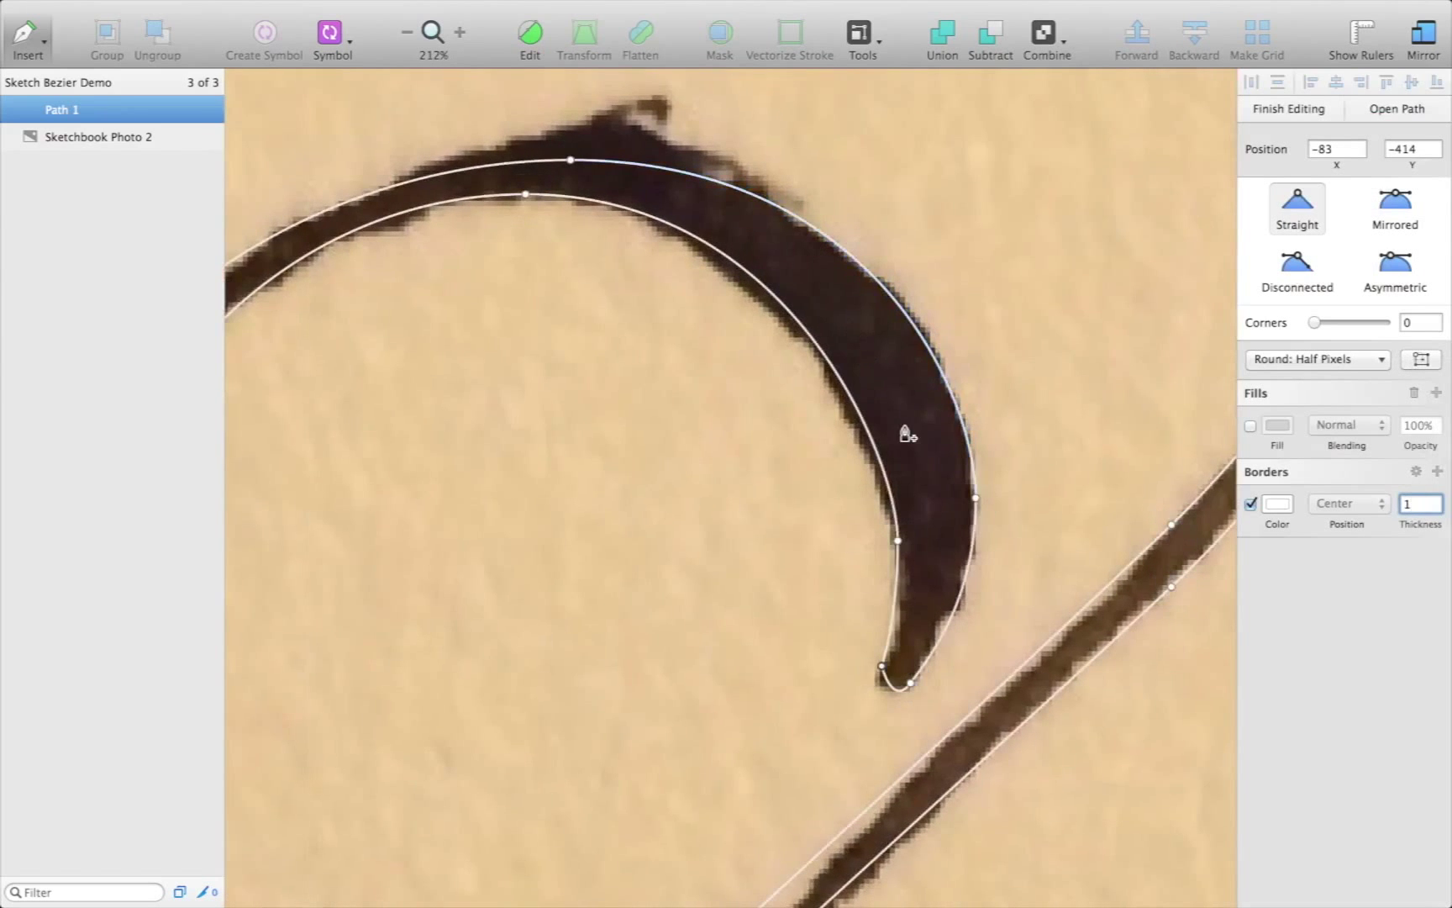
pyautogui.scroll(5, 1002, 603)
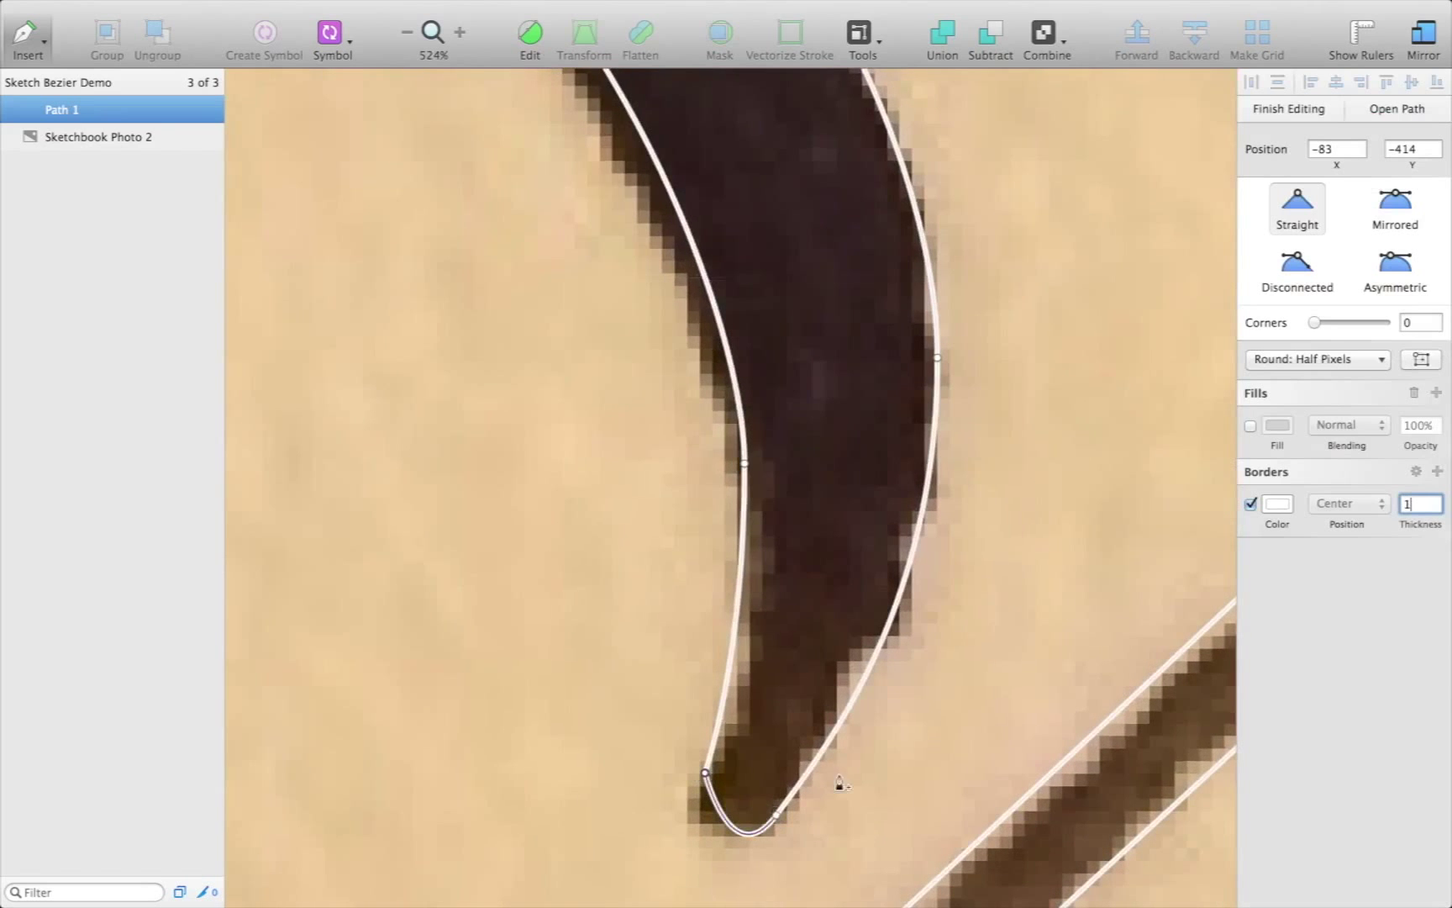
pyautogui.scroll(-2, 953, 724)
pyautogui.hscroll(-1, 953, 725)
pyautogui.click(730, 704)
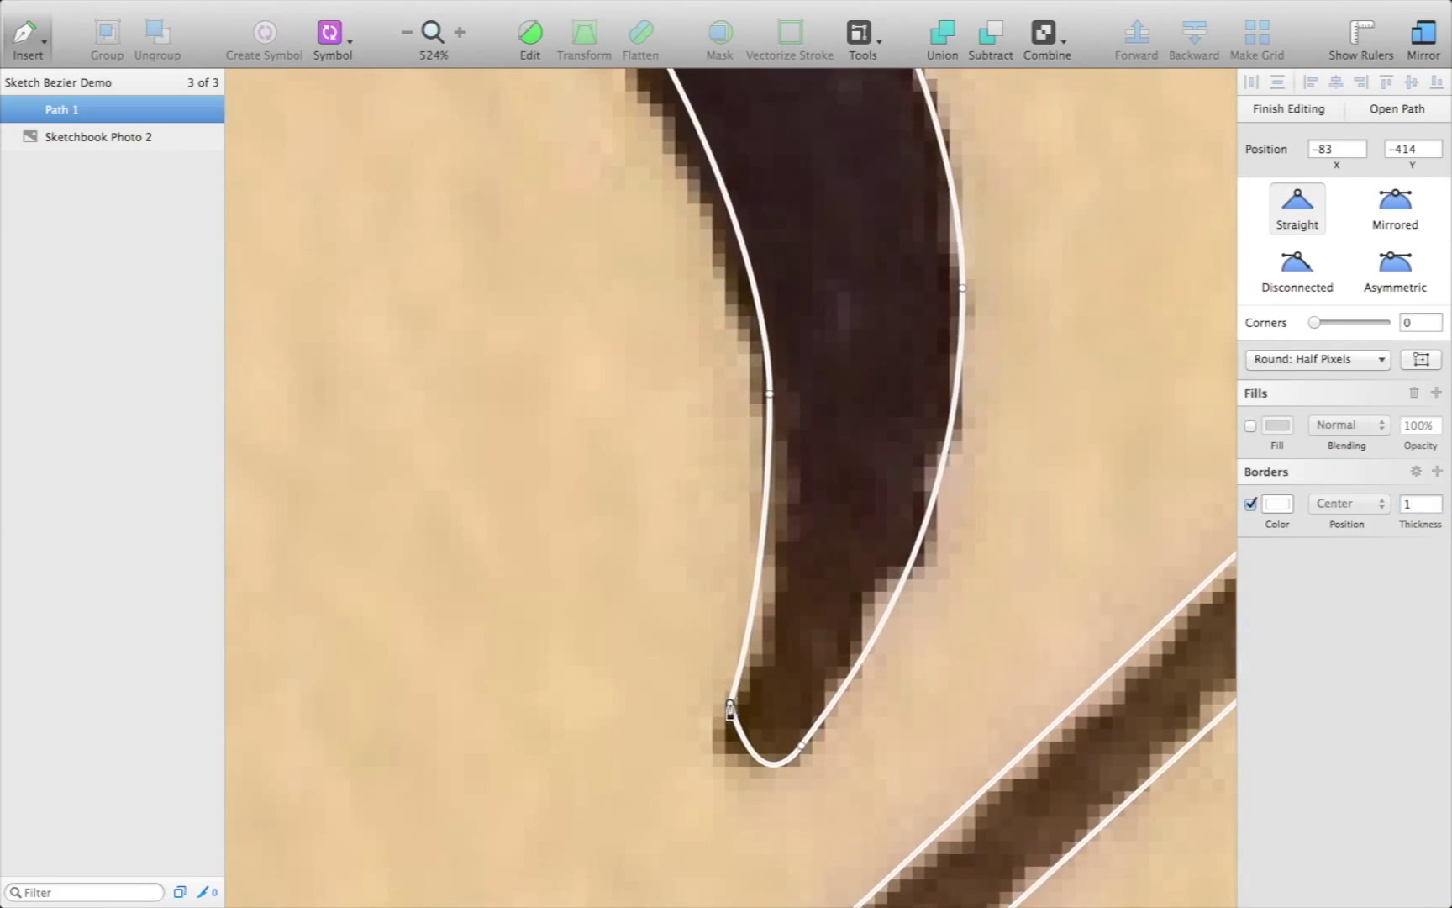
pyautogui.doubleClick(729, 709)
pyautogui.moveTo(725, 652); pyautogui.dragTo(754, 662)
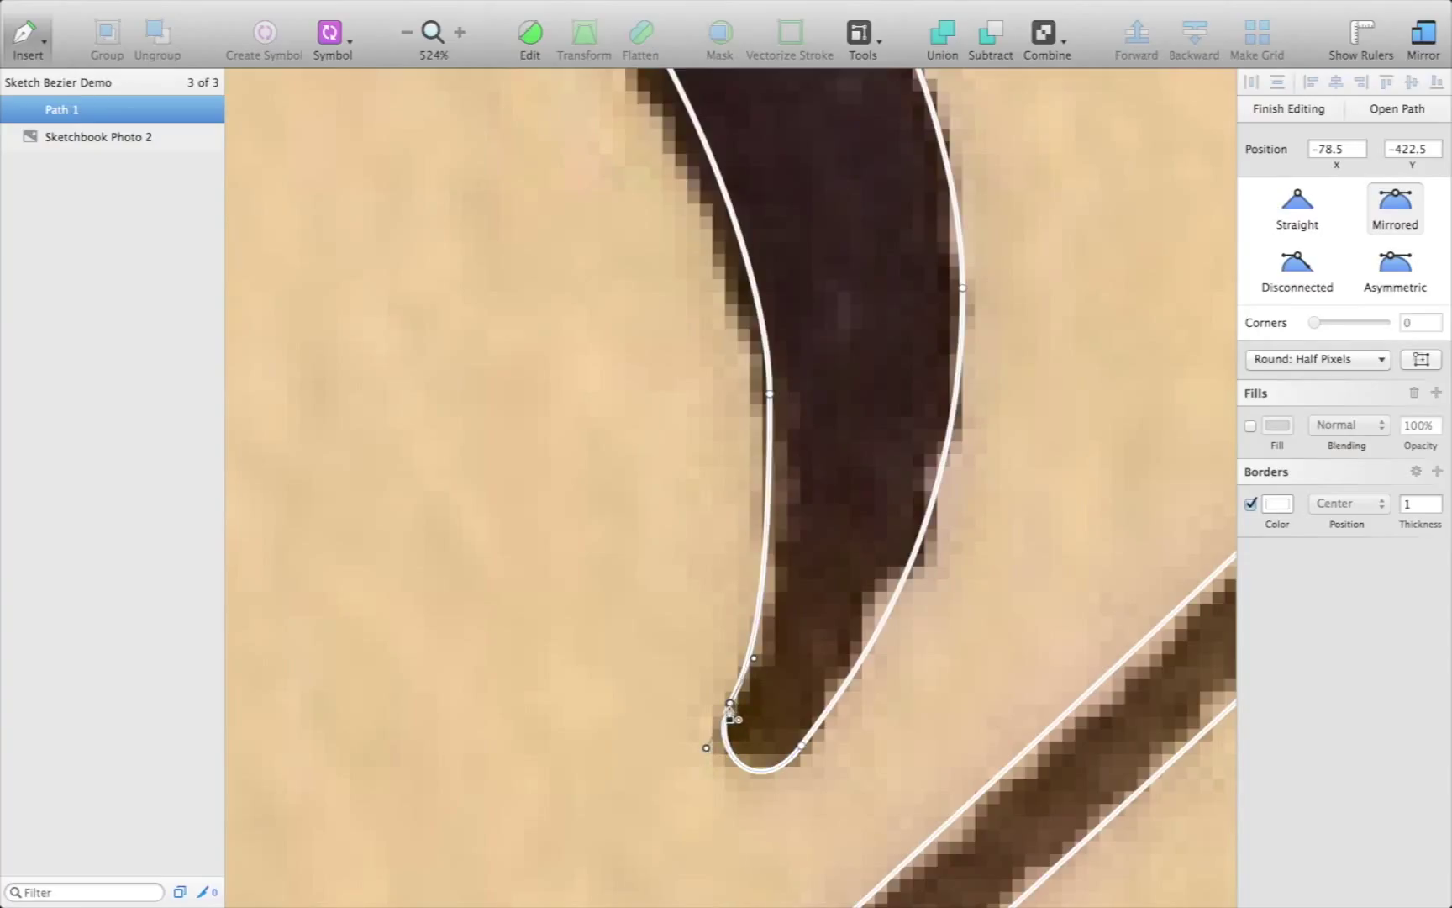
# Set the stroke tip's left point to Asymmetric and check the curve around the tip's right point
pyautogui.click(1397, 268)
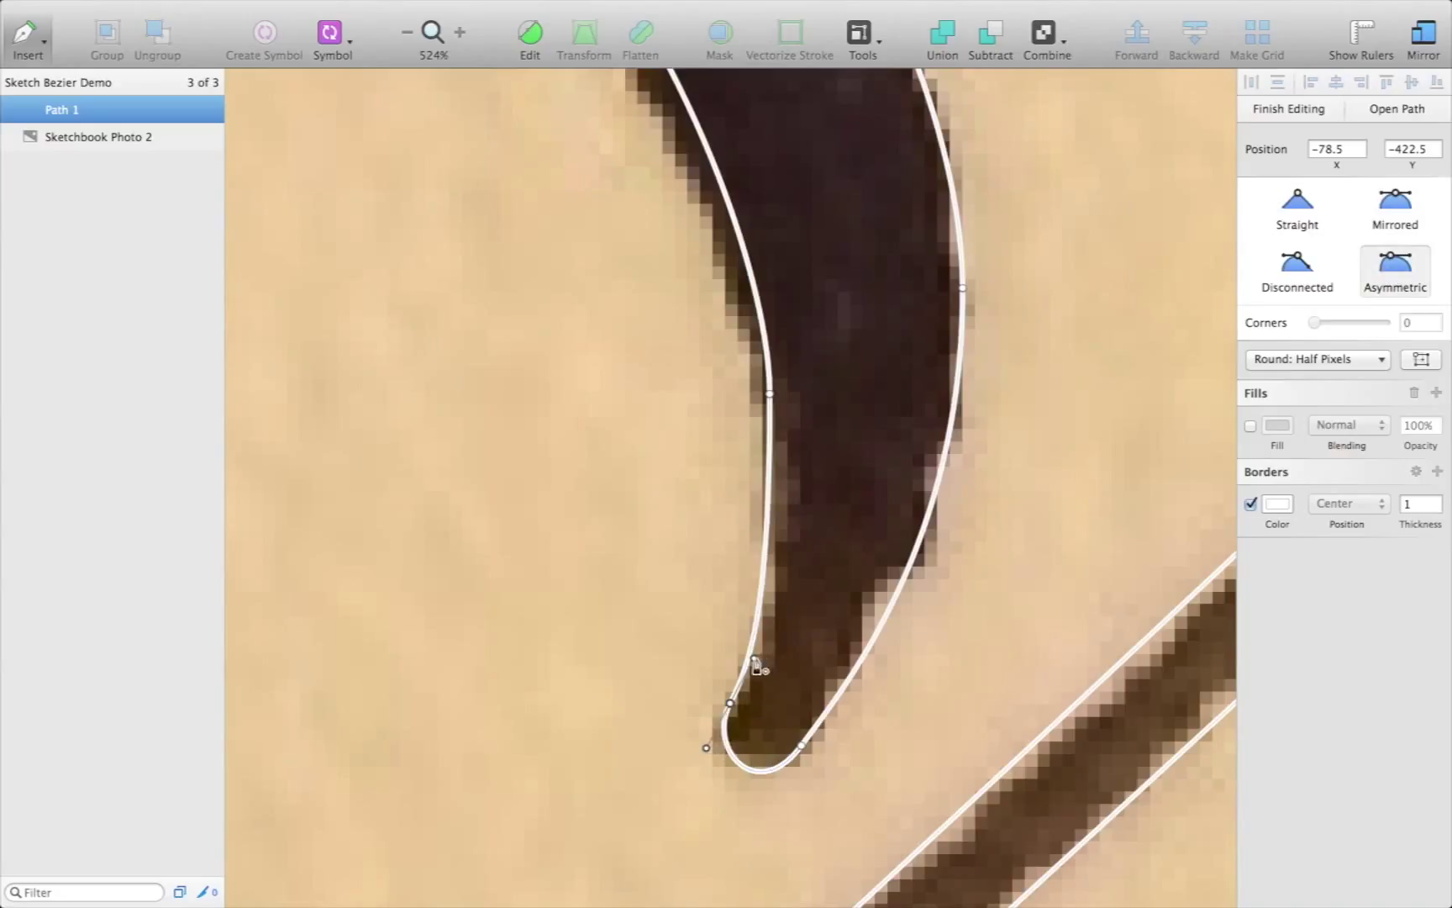
pyautogui.moveTo(755, 662); pyautogui.dragTo(785, 622)
pyautogui.press('super+z')
pyautogui.click(806, 744)
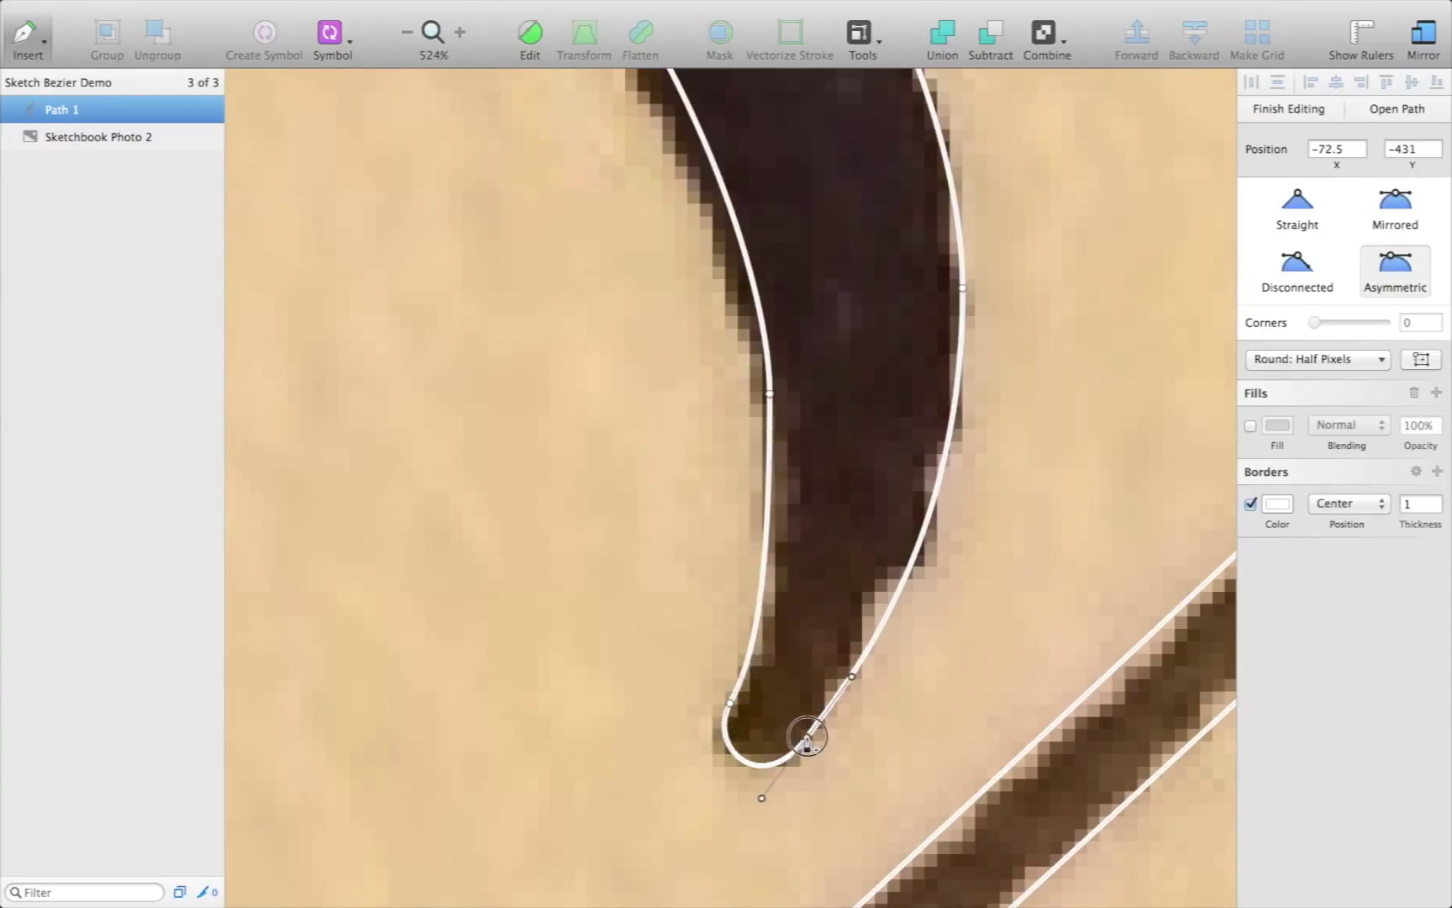
# Make the inner-edge point above the stroke tip Asymmetric, lower it to Y -460.5, and shorten its lower handle
pyautogui.scroll(2, 776, 510)
pyautogui.click(745, 448)
pyautogui.scroll(-5, 750, 558)
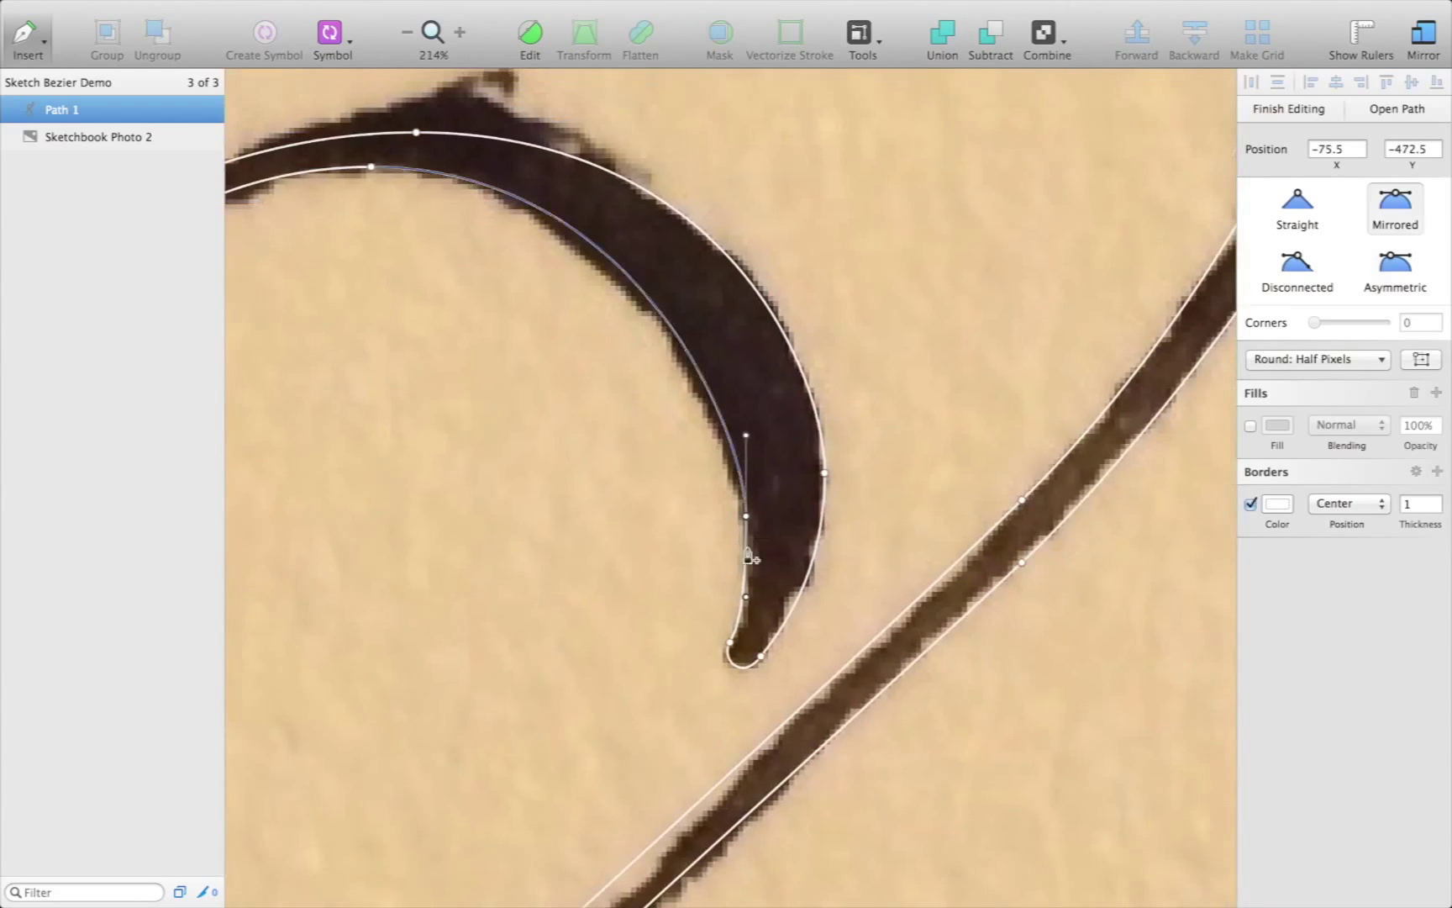
pyautogui.click(1391, 262)
pyautogui.scroll(3, 743, 521)
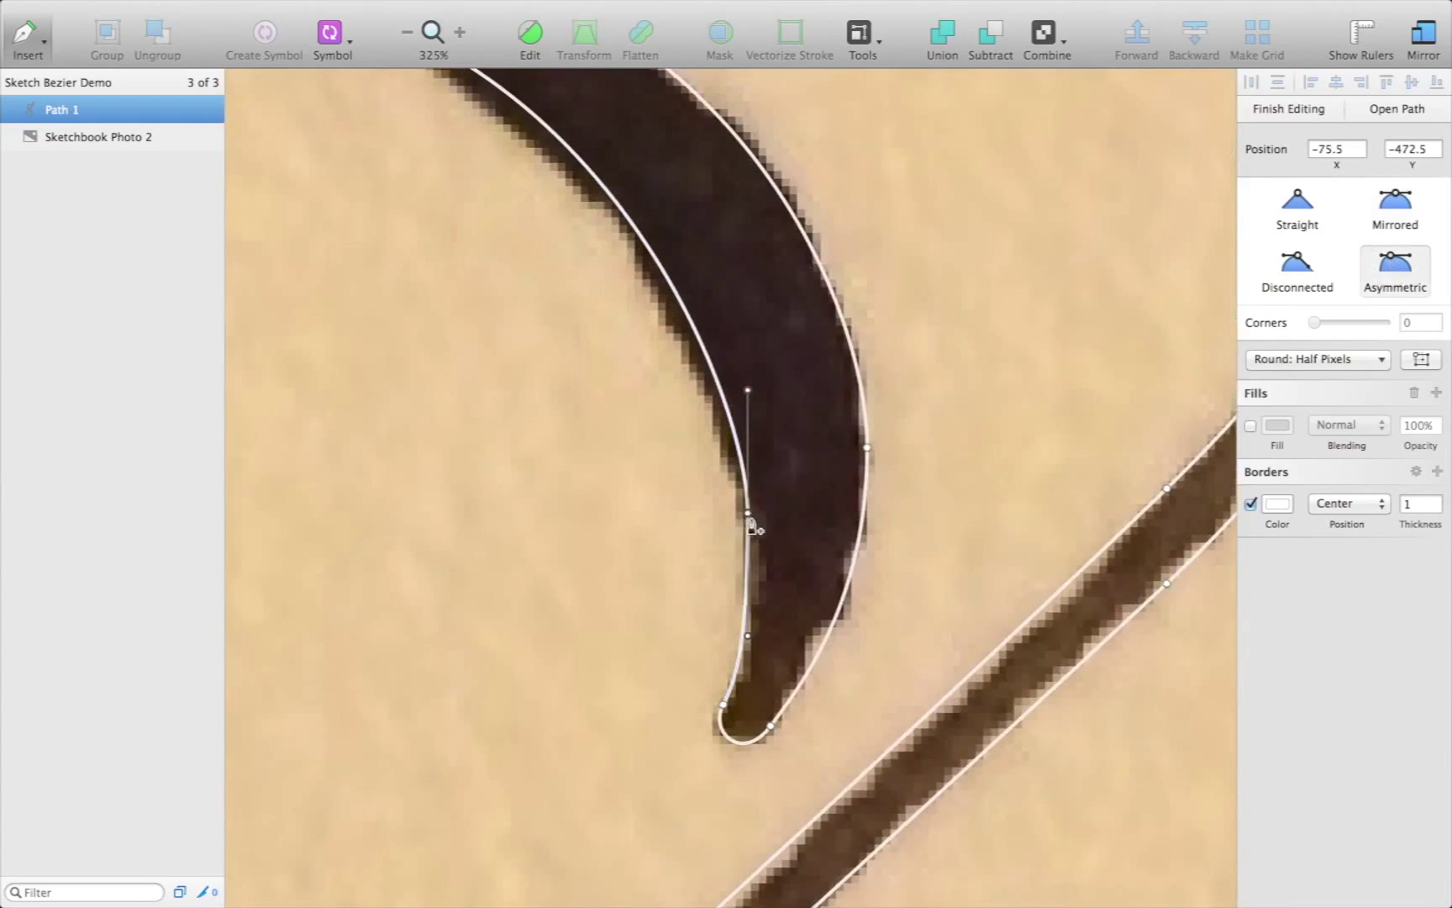
pyautogui.moveTo(749, 644); pyautogui.dragTo(723, 421)
pyautogui.scroll(-5, 753, 343)
pyautogui.scroll(5, 778, 487)
pyautogui.click(699, 574)
pyautogui.click(725, 422)
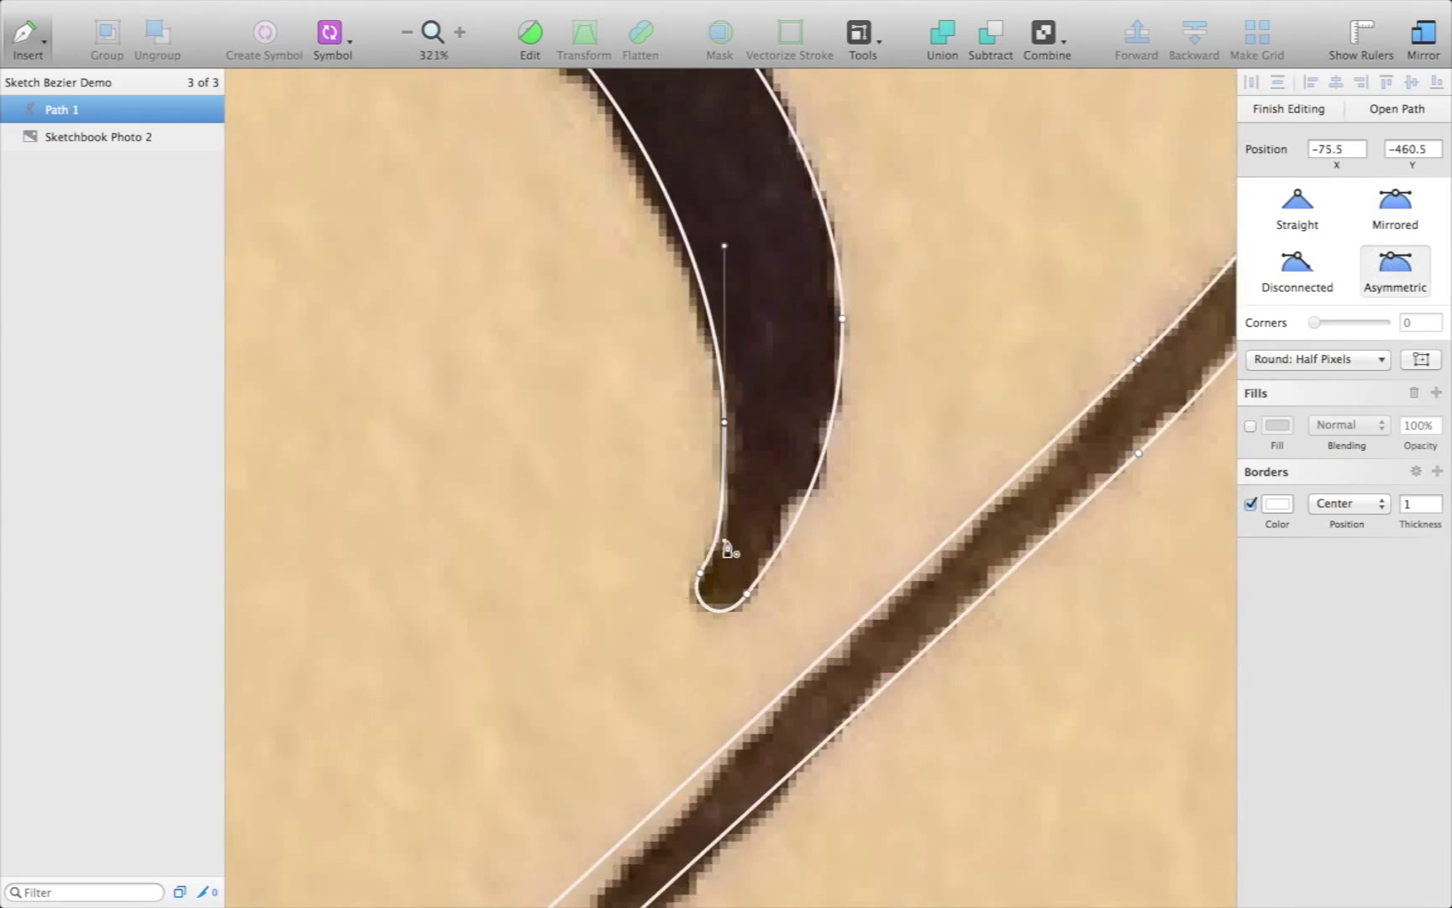
pyautogui.moveTo(725, 547); pyautogui.dragTo(727, 506)
# Set the upper bowl's inner top point to Asymmetric and adjust its right and left handles to the ink edge
pyautogui.scroll(-5, 725, 512)
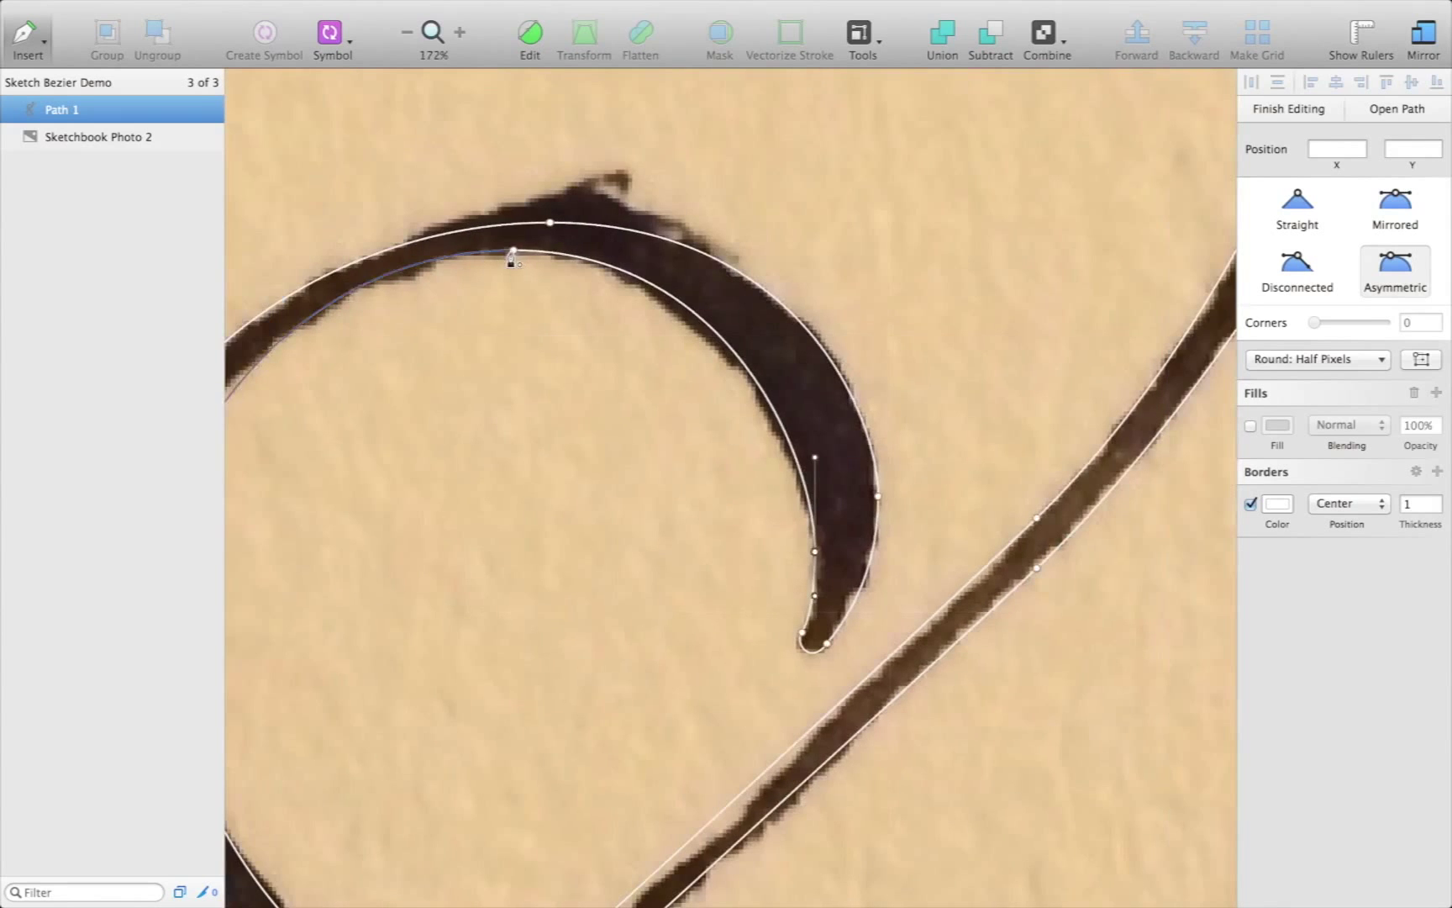
pyautogui.click(513, 250)
pyautogui.click(1396, 267)
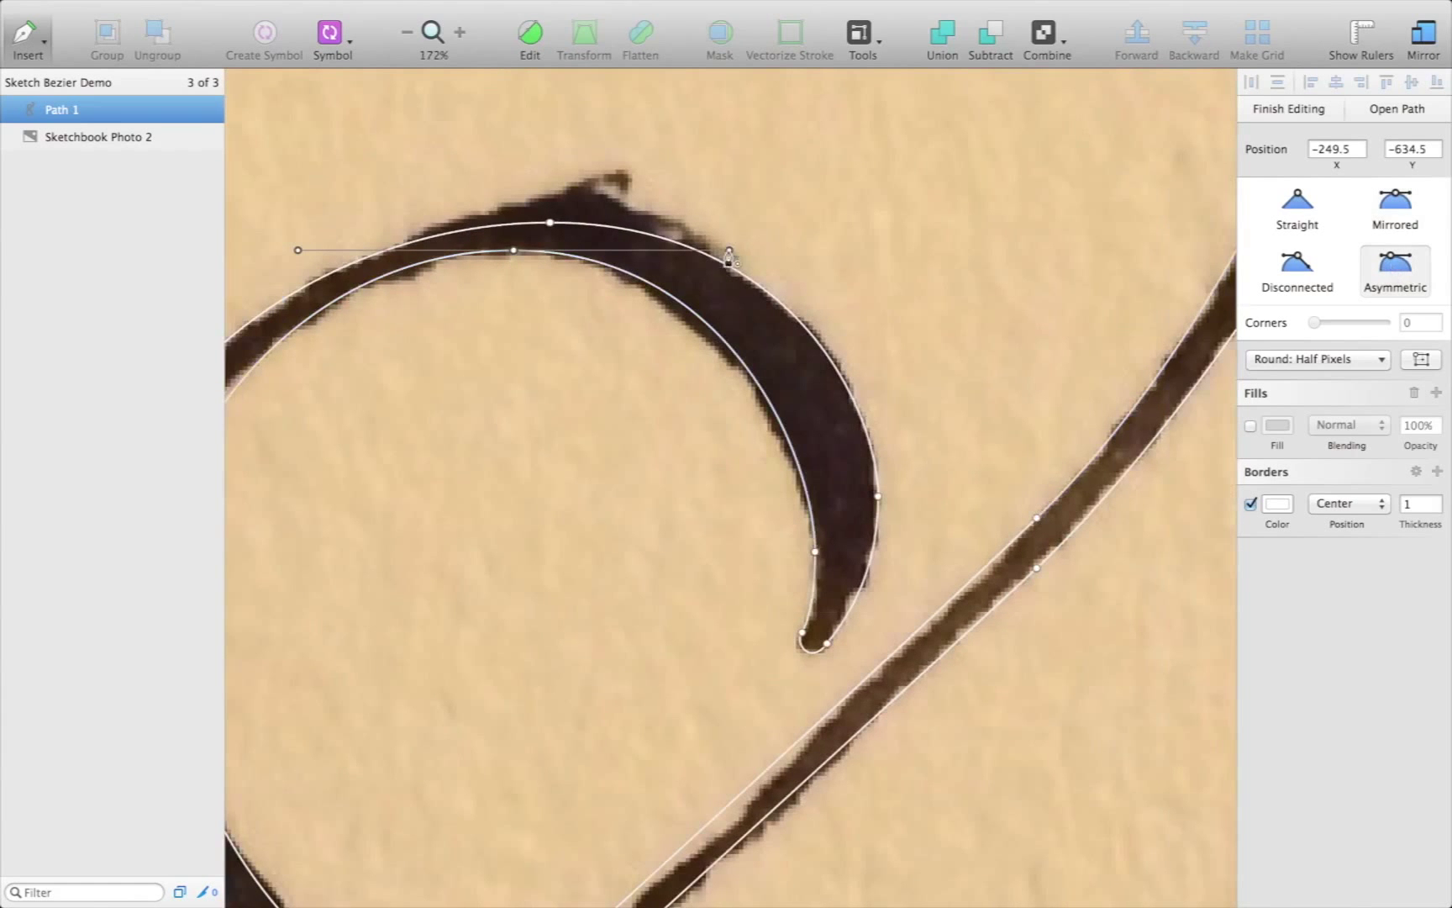
pyautogui.moveTo(728, 249); pyautogui.dragTo(701, 255)
pyautogui.click(550, 224)
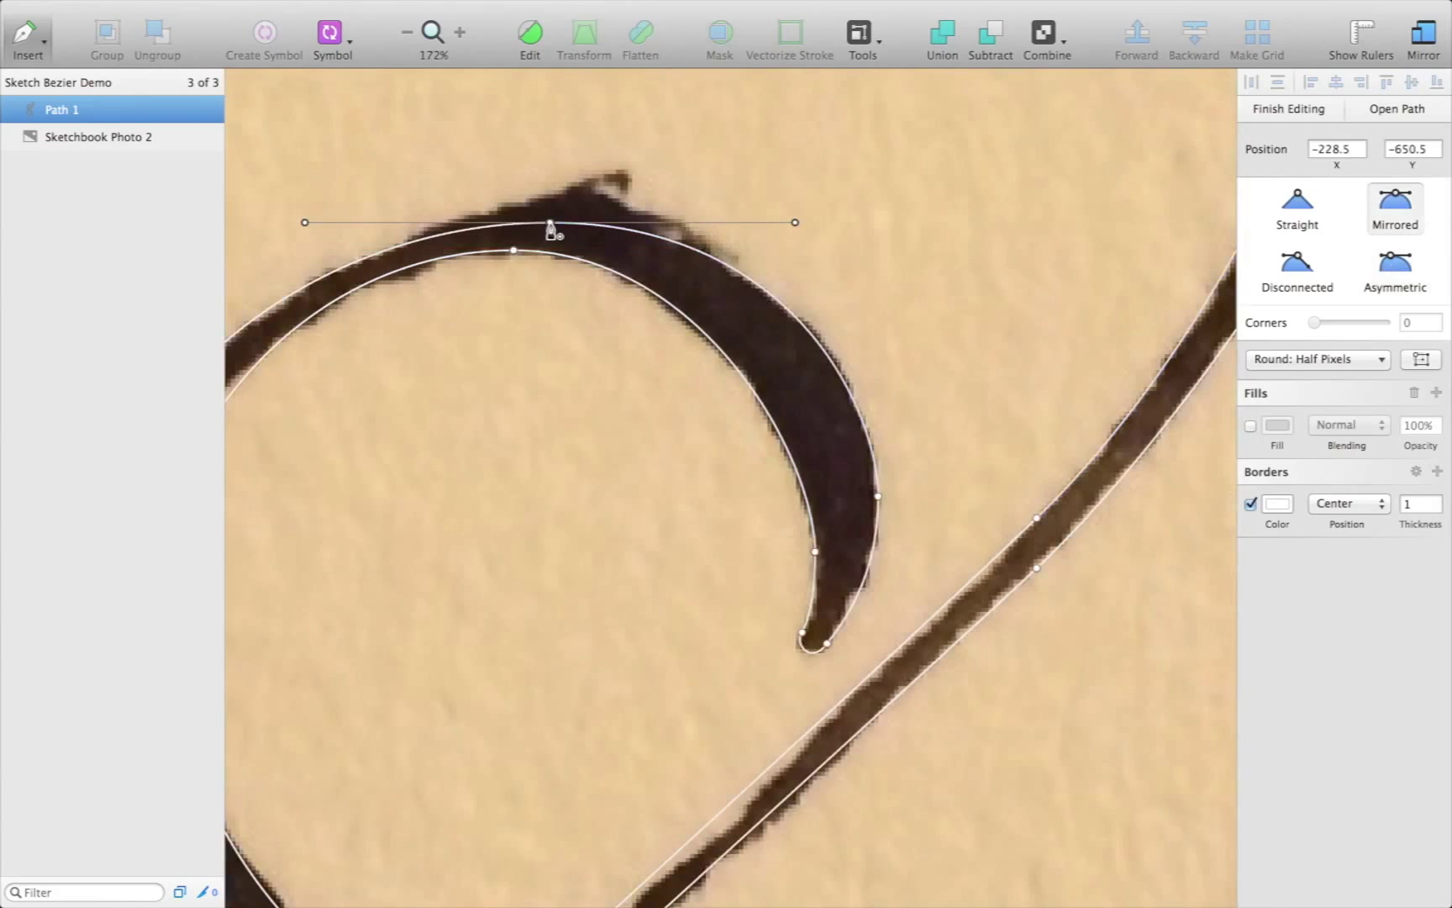
pyautogui.hscroll(-8, 550, 232)
pyautogui.click(395, 645)
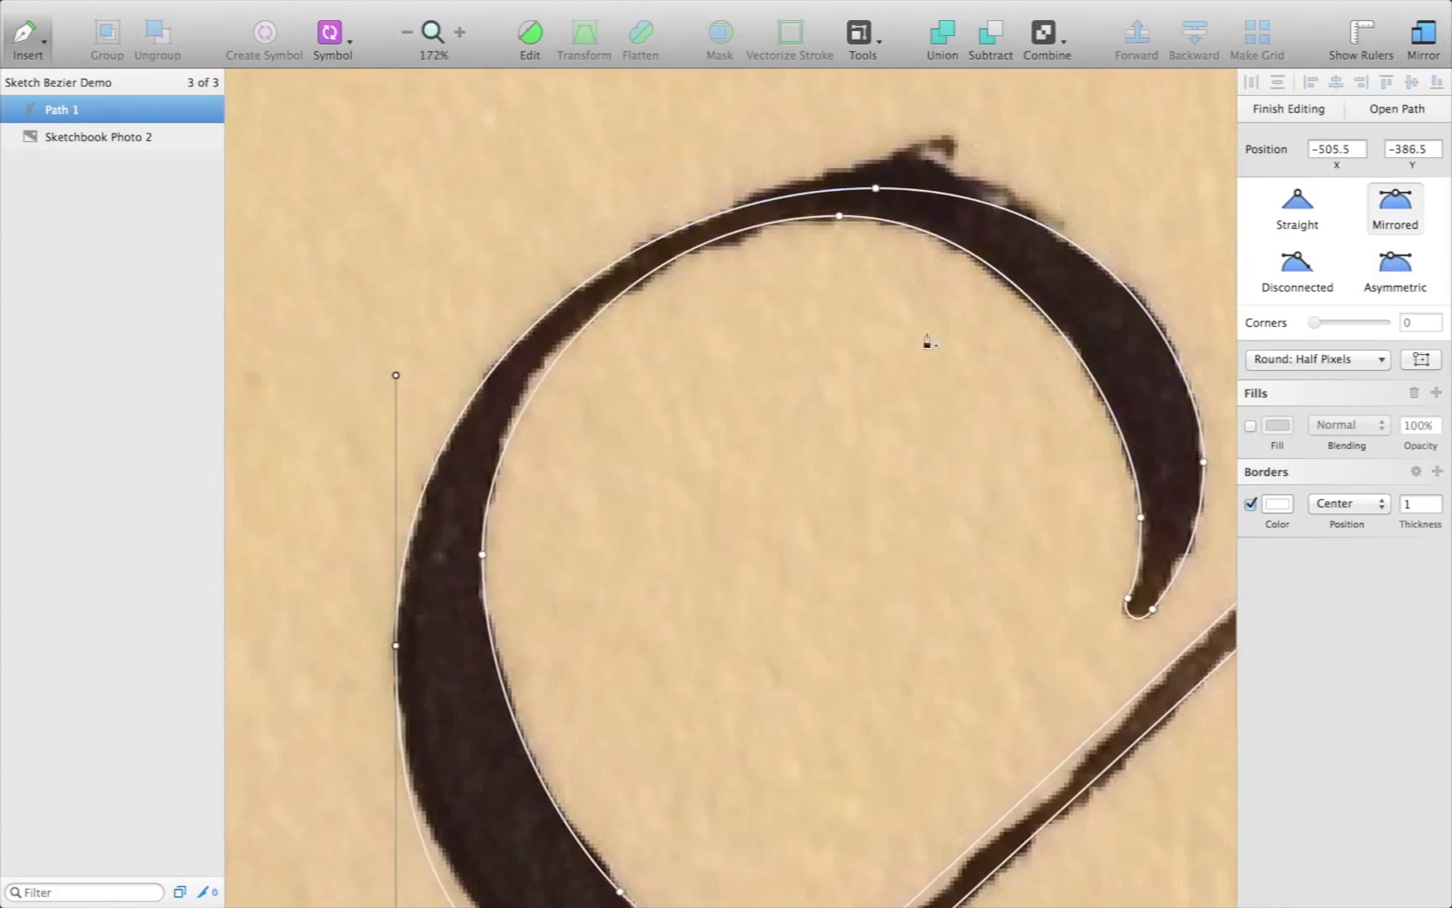
pyautogui.click(839, 216)
pyautogui.moveTo(624, 215)
pyautogui.mouseDown()
pyautogui.moveTo(648, 217)
pyautogui.moveTo(612, 216)
pyautogui.mouseUp()
# Fine-tune the upper bowl's inner left point to follow the sketch's edge
pyautogui.scroll(-4, 629, 535)
pyautogui.scroll(-2, 629, 530)
pyautogui.click(490, 442)
pyautogui.press('super+minus')
pyautogui.moveTo(490, 440); pyautogui.dragTo(490, 441)
# Set the upper bowl's outer left point to Asymmetric and shorten its lower handle to match the ink edge
pyautogui.scroll(-3, 458, 421)
pyautogui.click(433, 395)
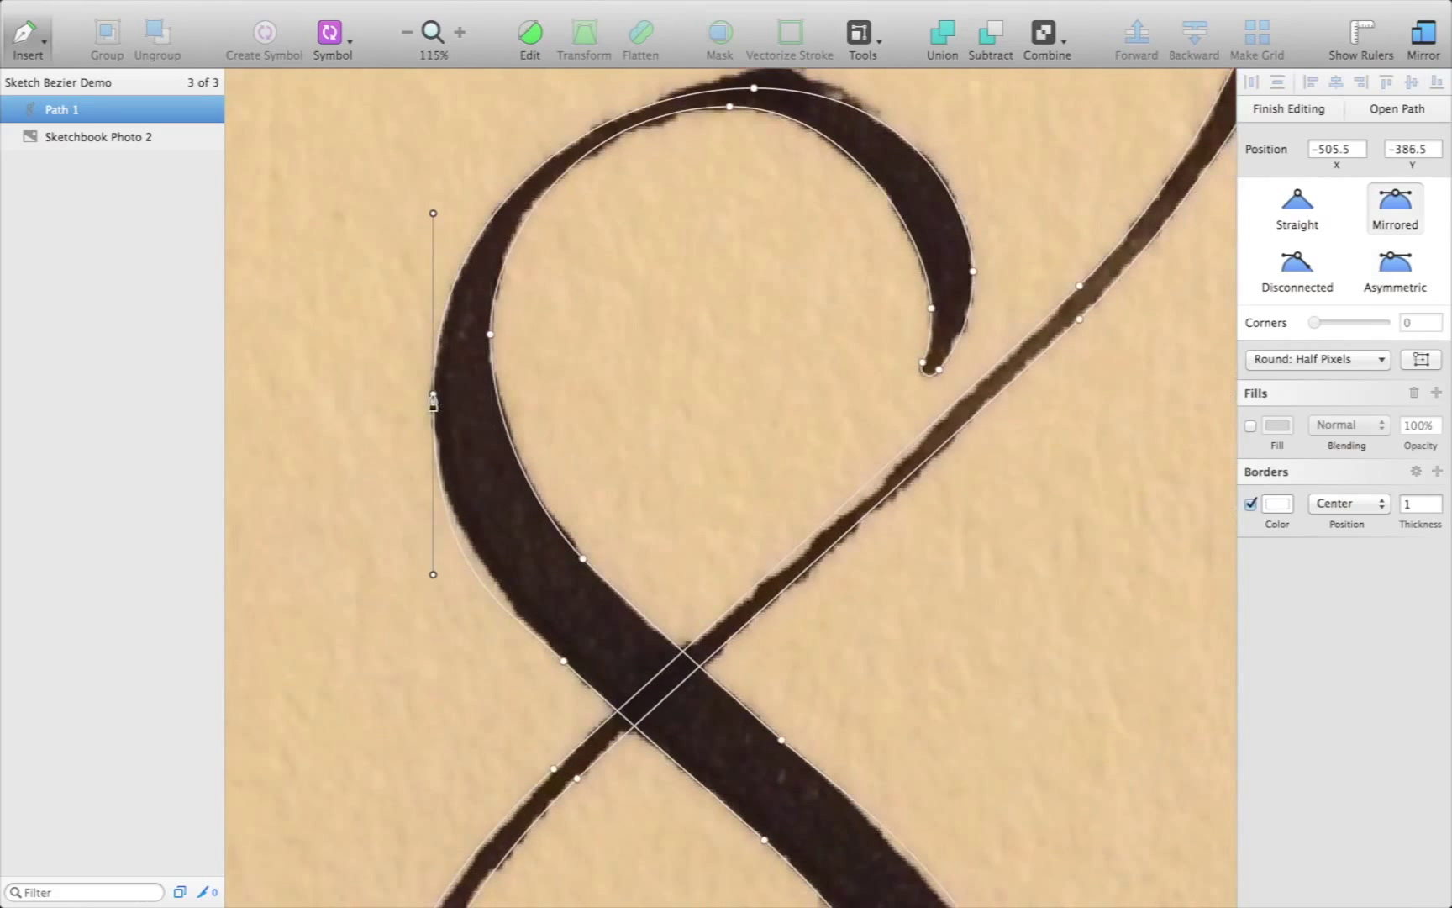
pyautogui.press('4')
pyautogui.moveTo(433, 574); pyautogui.dragTo(433, 510)
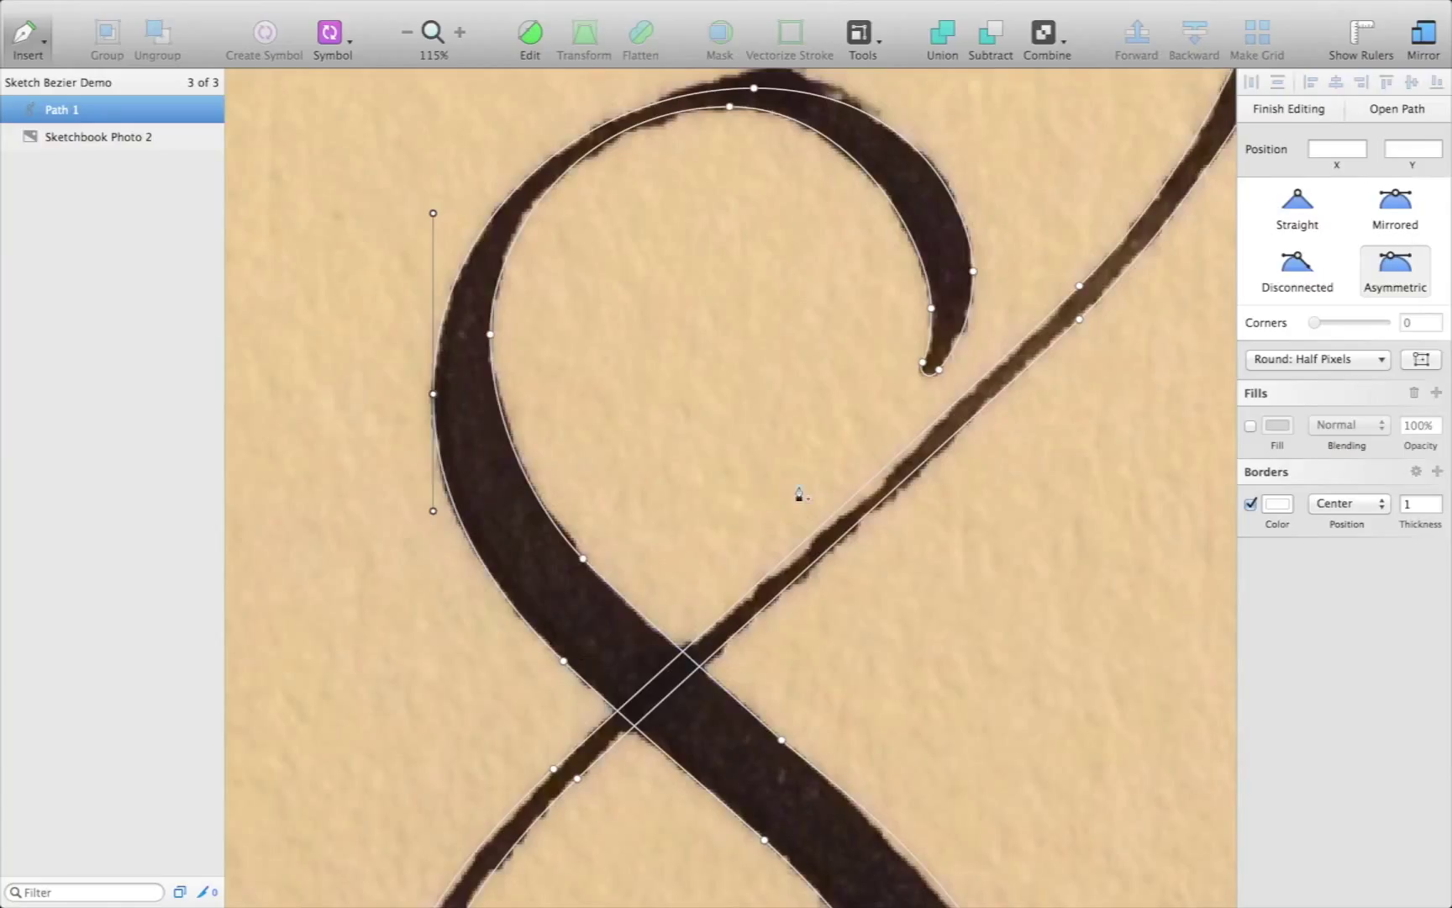
# Set the Y position of the lower handle to -205.5 for the diagonal's upper-right edge point above the crossing
pyautogui.click(582, 558)
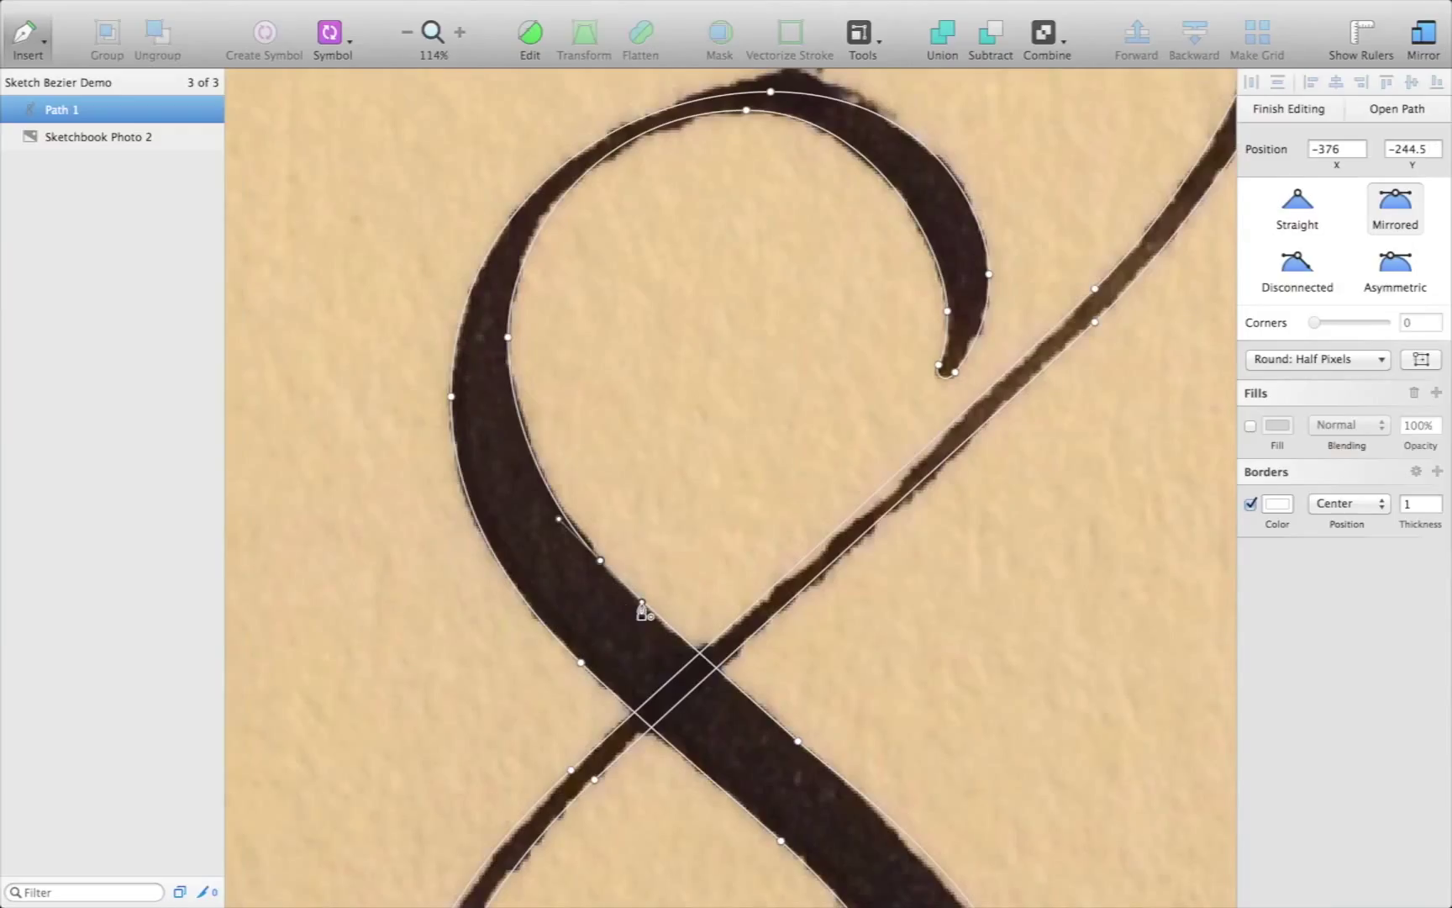
pyautogui.click(642, 605)
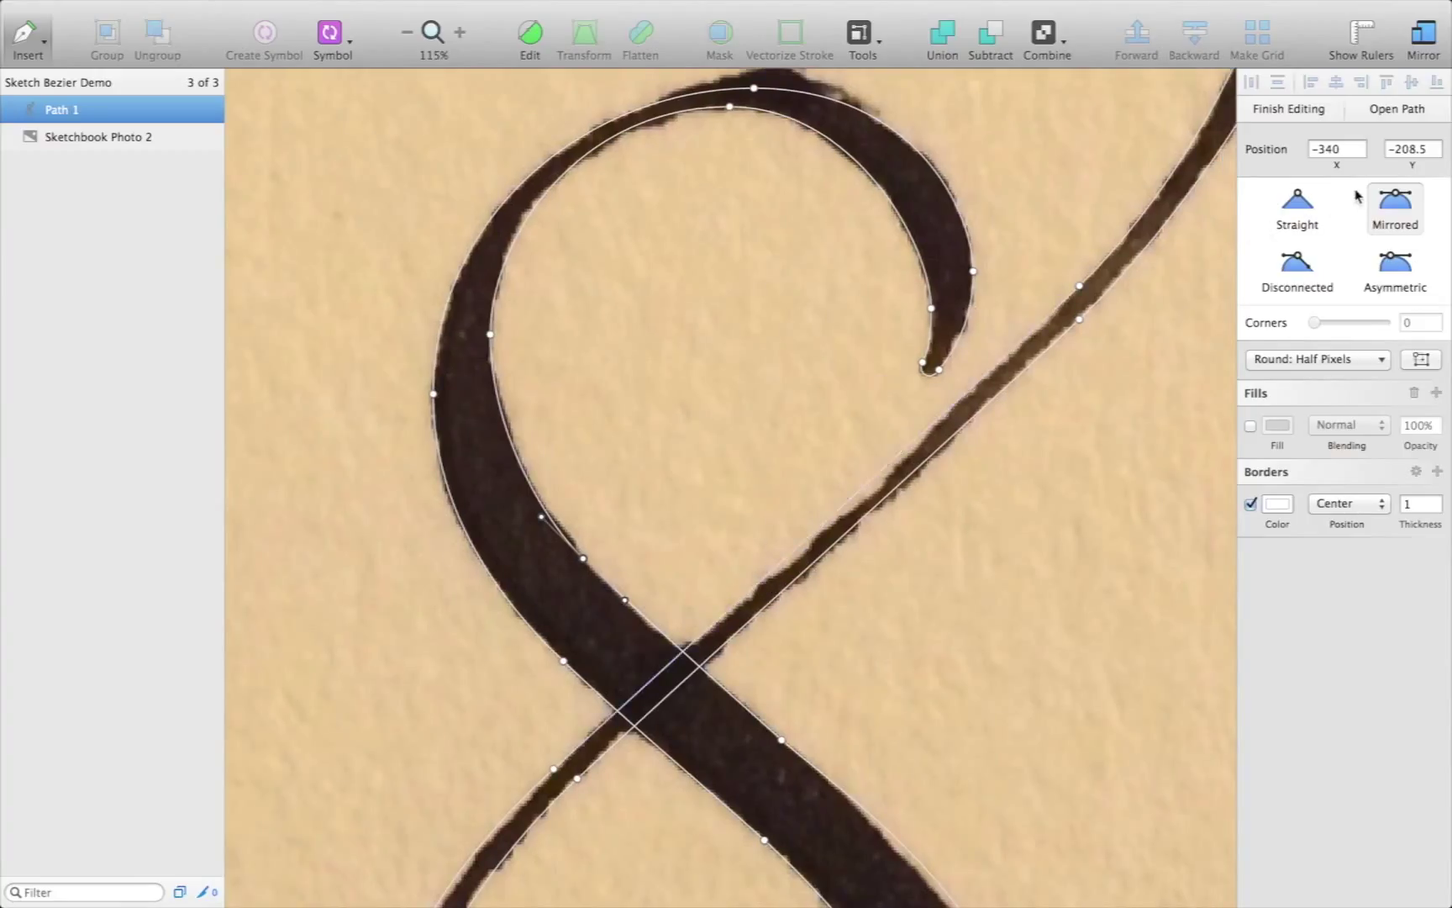
pyautogui.click(1426, 148)
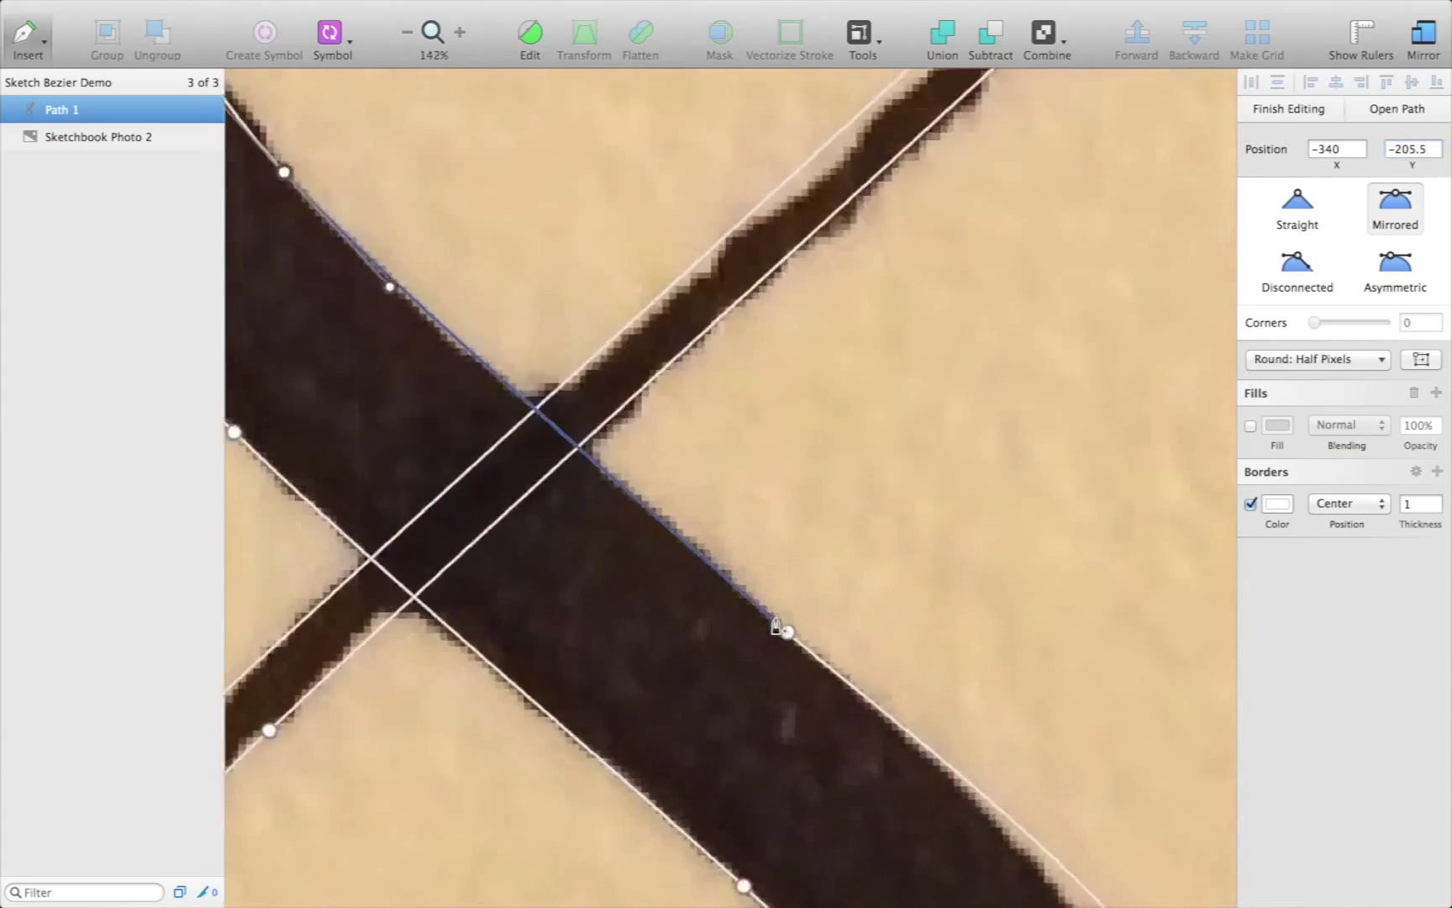
# Set the lower bowl's outer right point to Asymmetric and adjust its upper and lower handles to fit the sketch
pyautogui.scroll(-5, 776, 626)
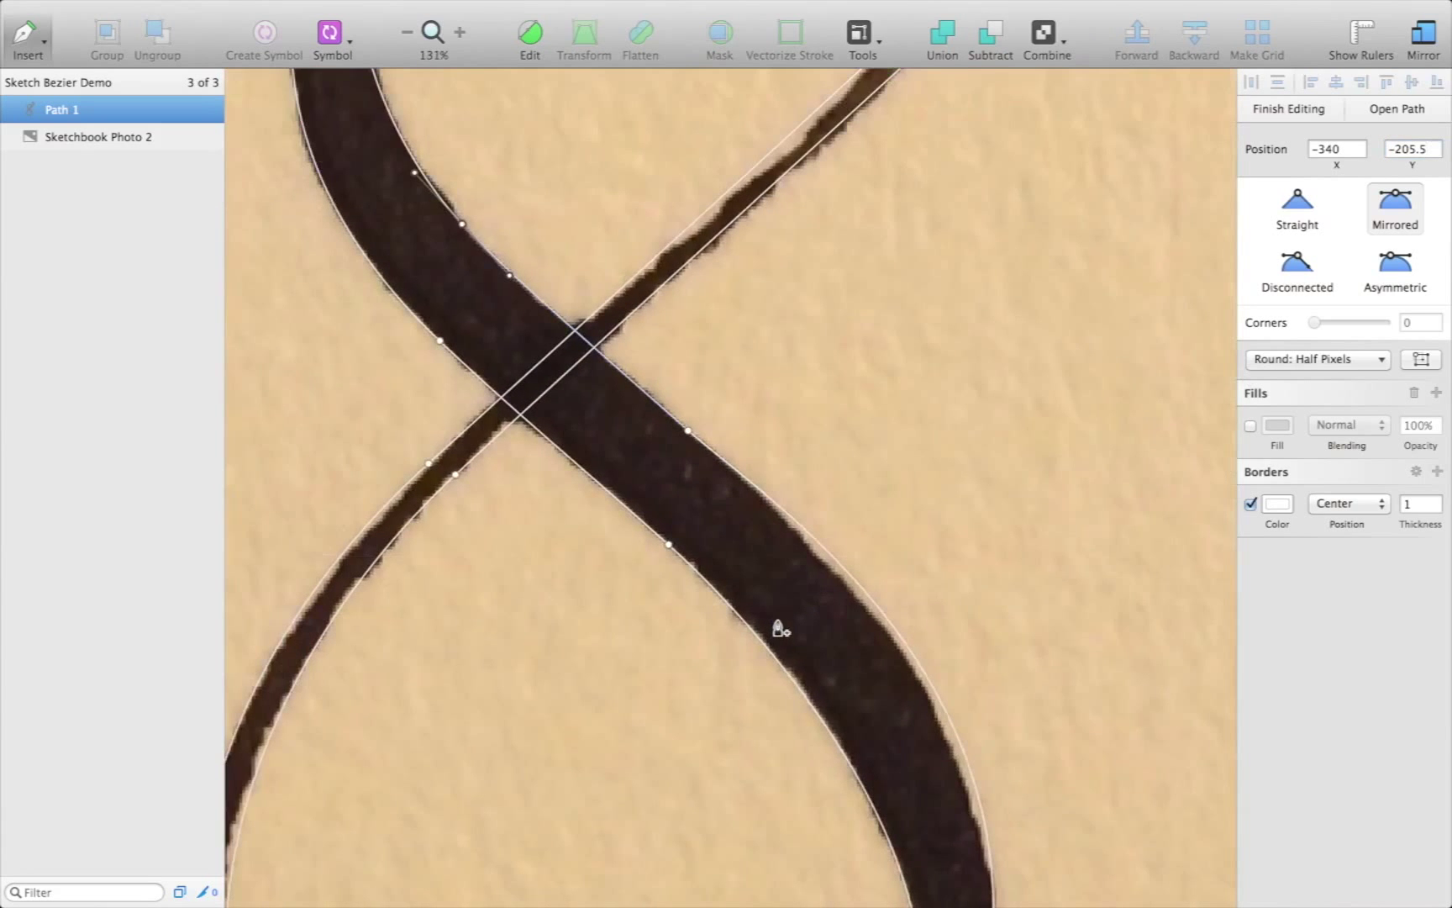
pyautogui.click(688, 430)
pyautogui.scroll(-4, 1014, 858)
pyautogui.click(988, 628)
pyautogui.scroll(-3, 988, 628)
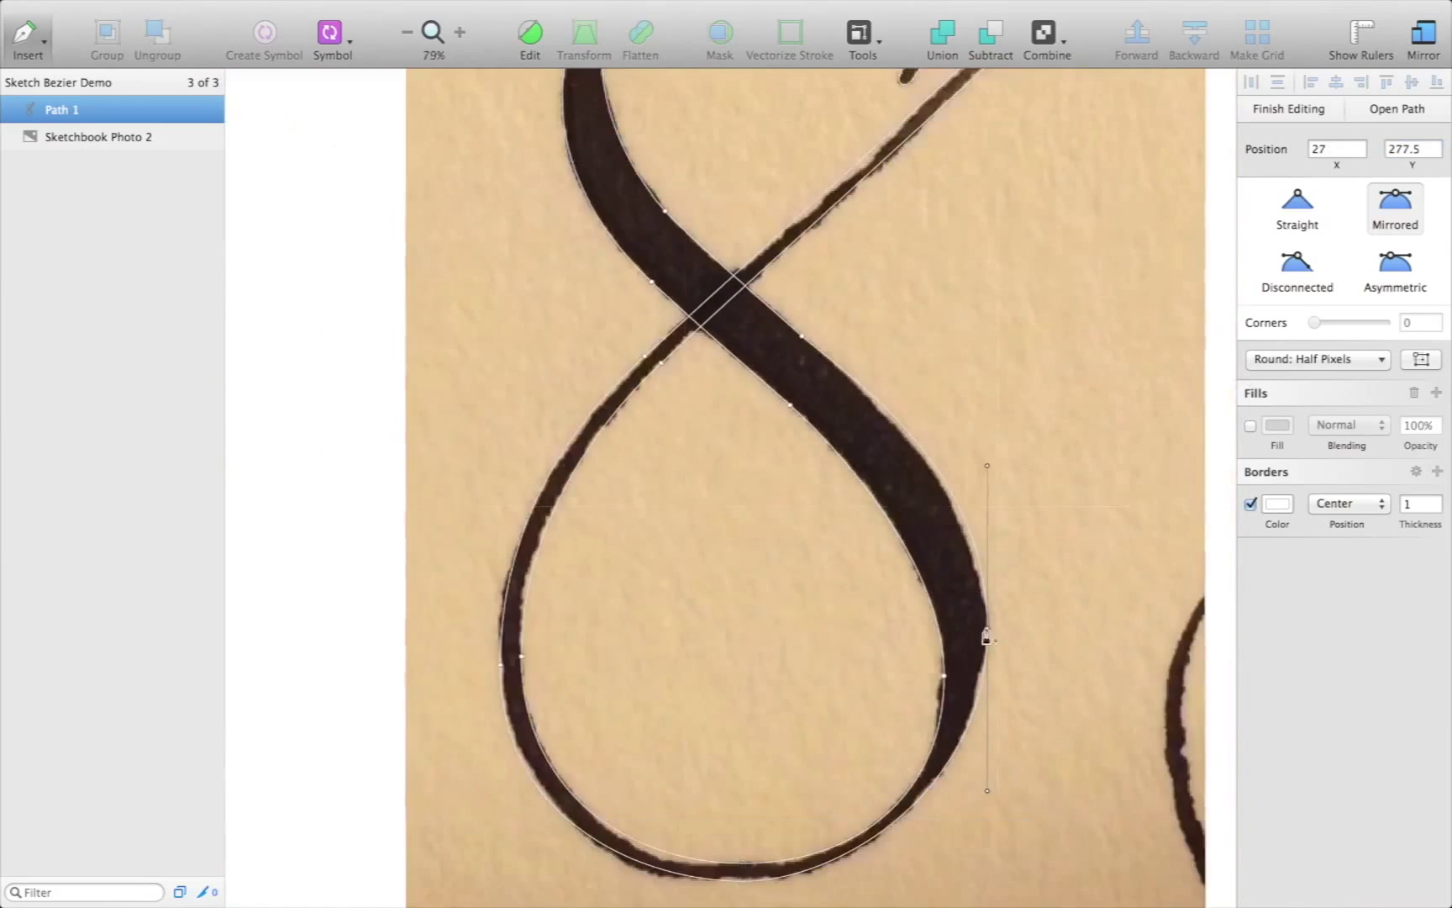
pyautogui.press('4')
pyautogui.moveTo(989, 468); pyautogui.dragTo(988, 627)
pyautogui.moveTo(987, 790); pyautogui.dragTo(989, 636)
pyautogui.click(944, 674)
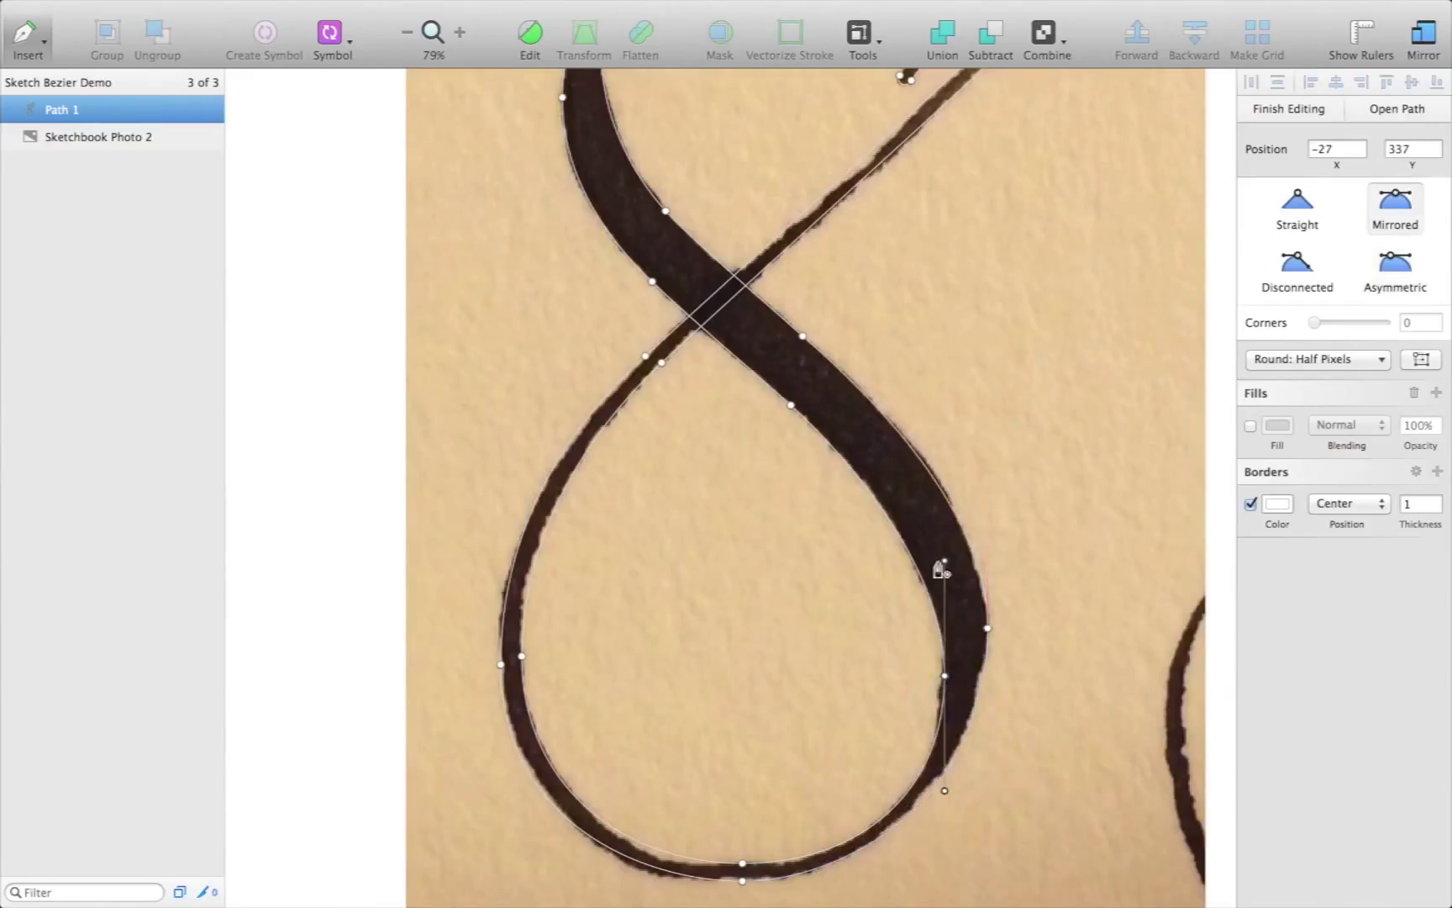
pyautogui.click(988, 628)
pyautogui.moveTo(988, 501); pyautogui.dragTo(988, 491)
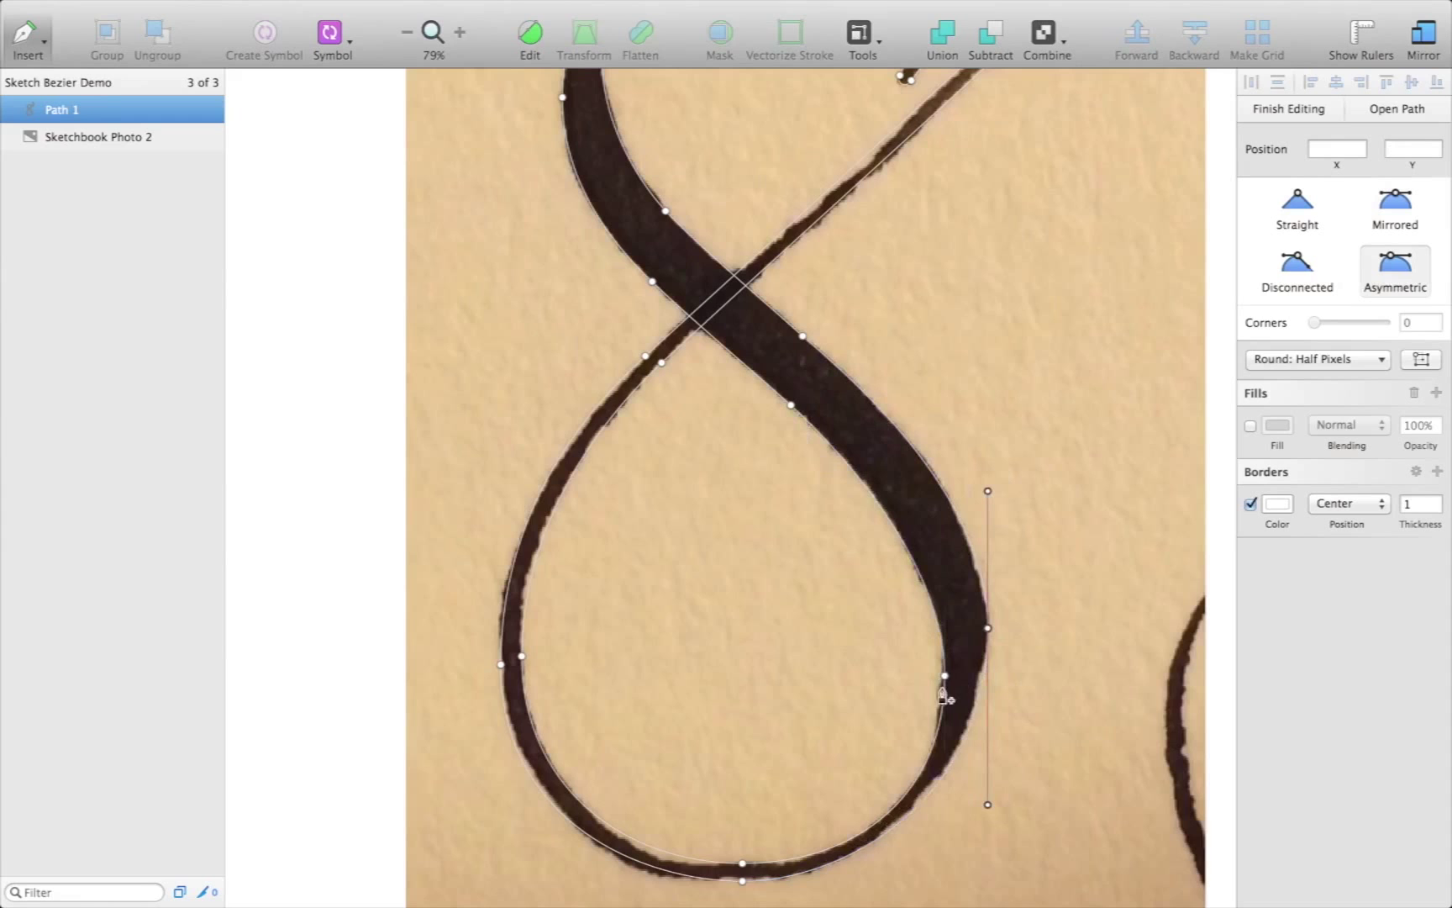
# Adjust the handles of the lower bowl's inner and outer bottom points to fit the thin stroke
pyautogui.click(742, 864)
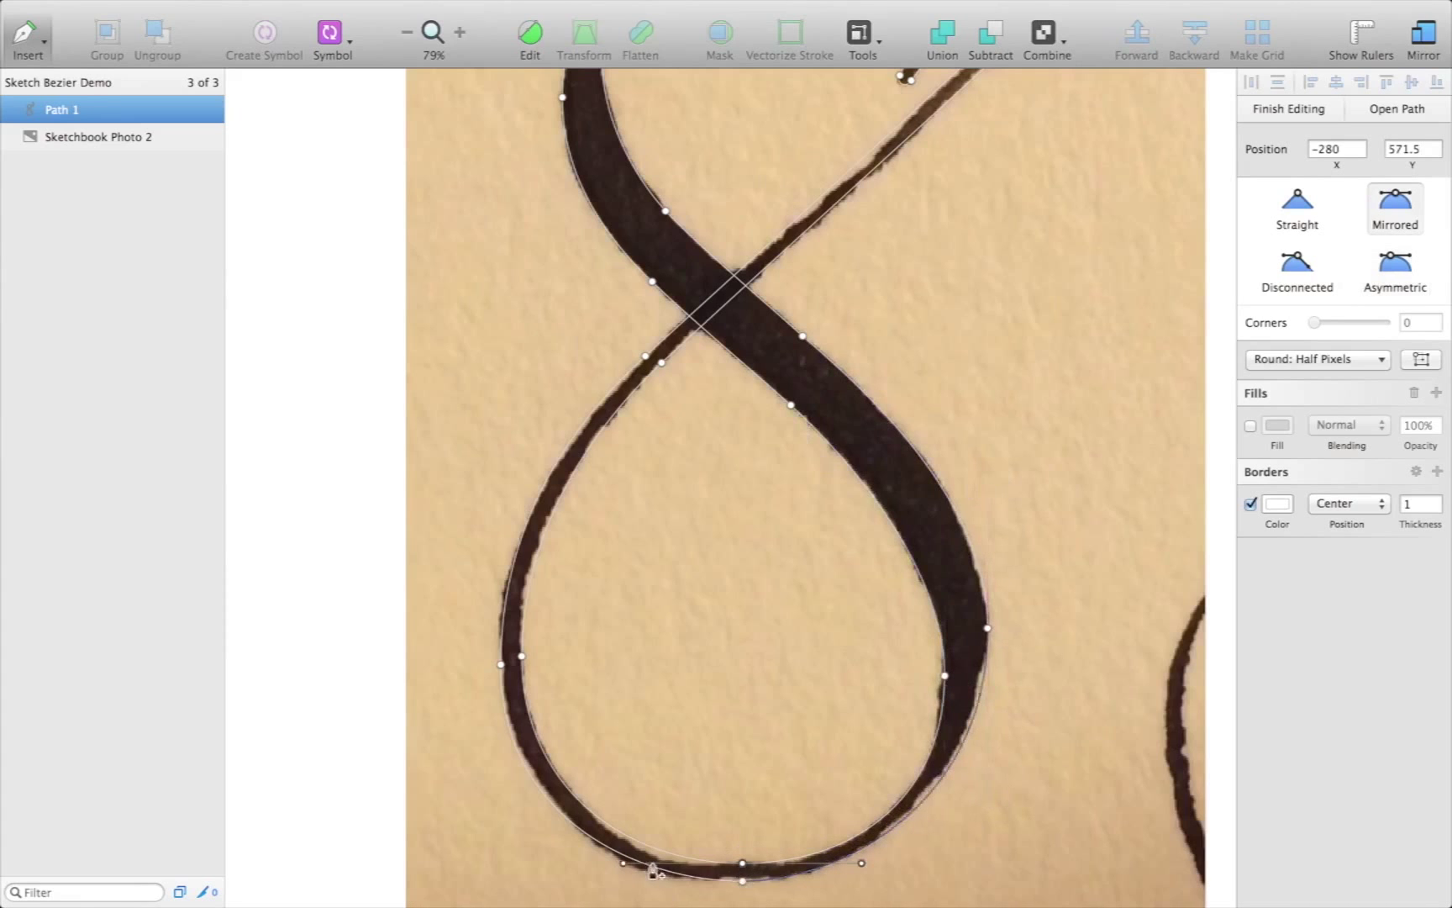
pyautogui.moveTo(651, 864); pyautogui.dragTo(638, 863)
pyautogui.scroll(5, 743, 870)
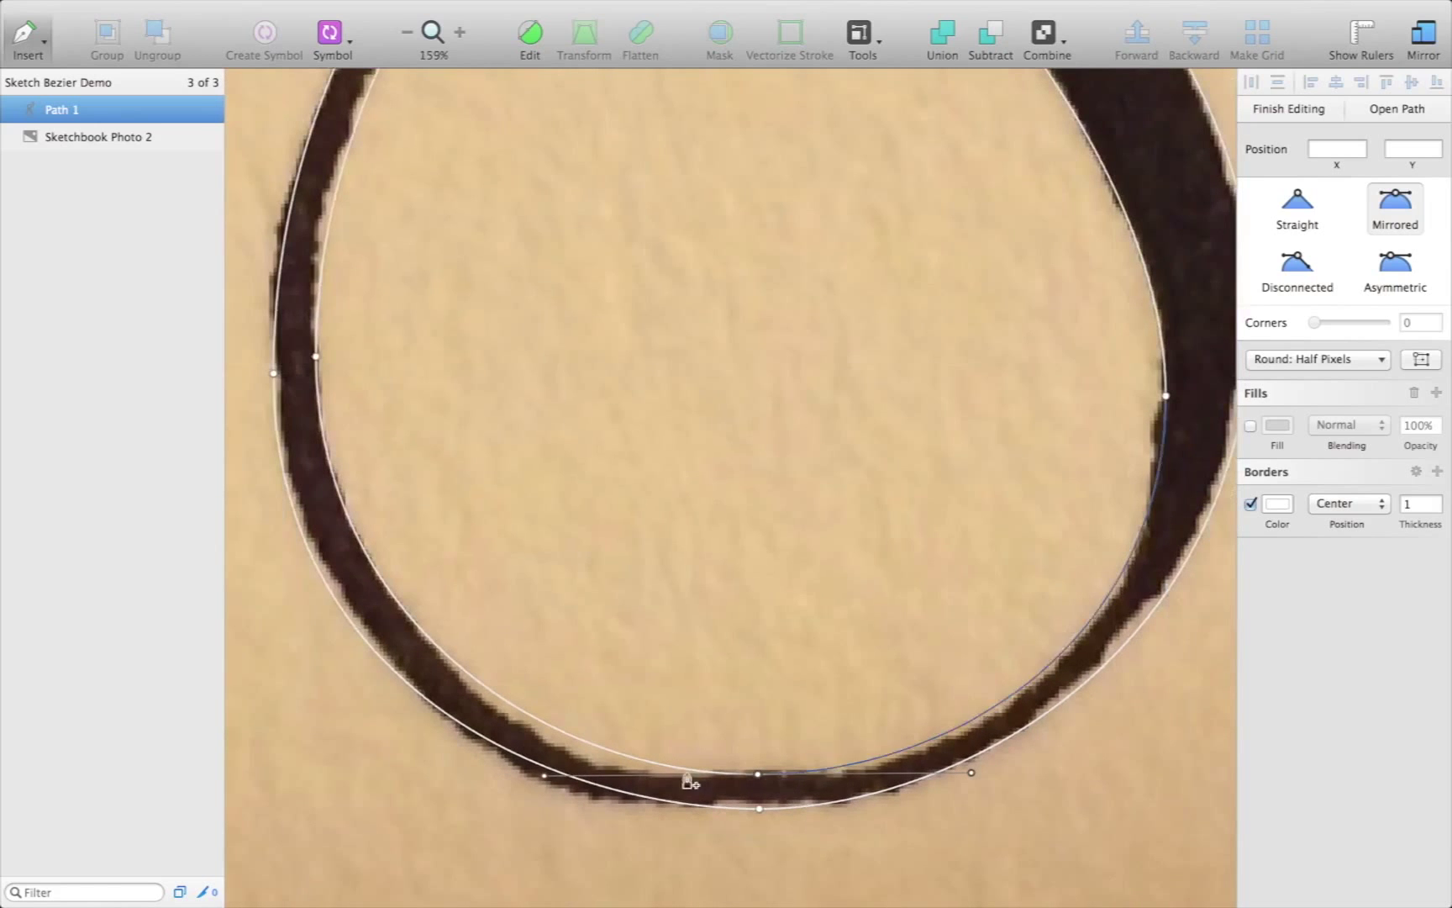
pyautogui.moveTo(759, 808); pyautogui.dragTo(760, 807)
pyautogui.moveTo(562, 806); pyautogui.dragTo(515, 789)
pyautogui.scroll(-4, 523, 807)
pyautogui.click(655, 789)
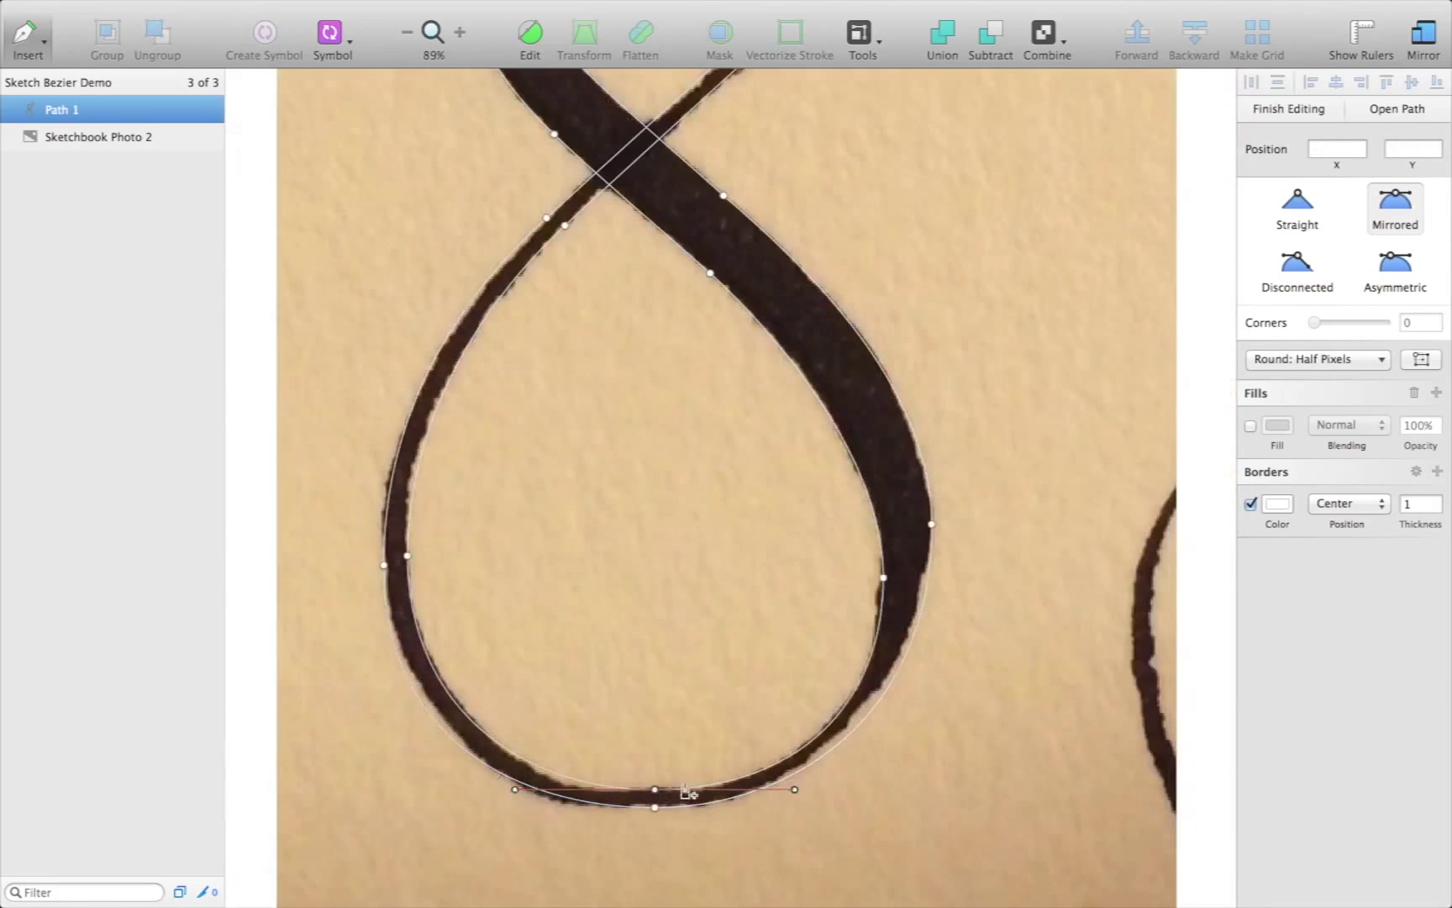
# Nudge the lower bowl's two bottom points up slightly and readjust the inner point's handles
pyautogui.scroll(4, 687, 786)
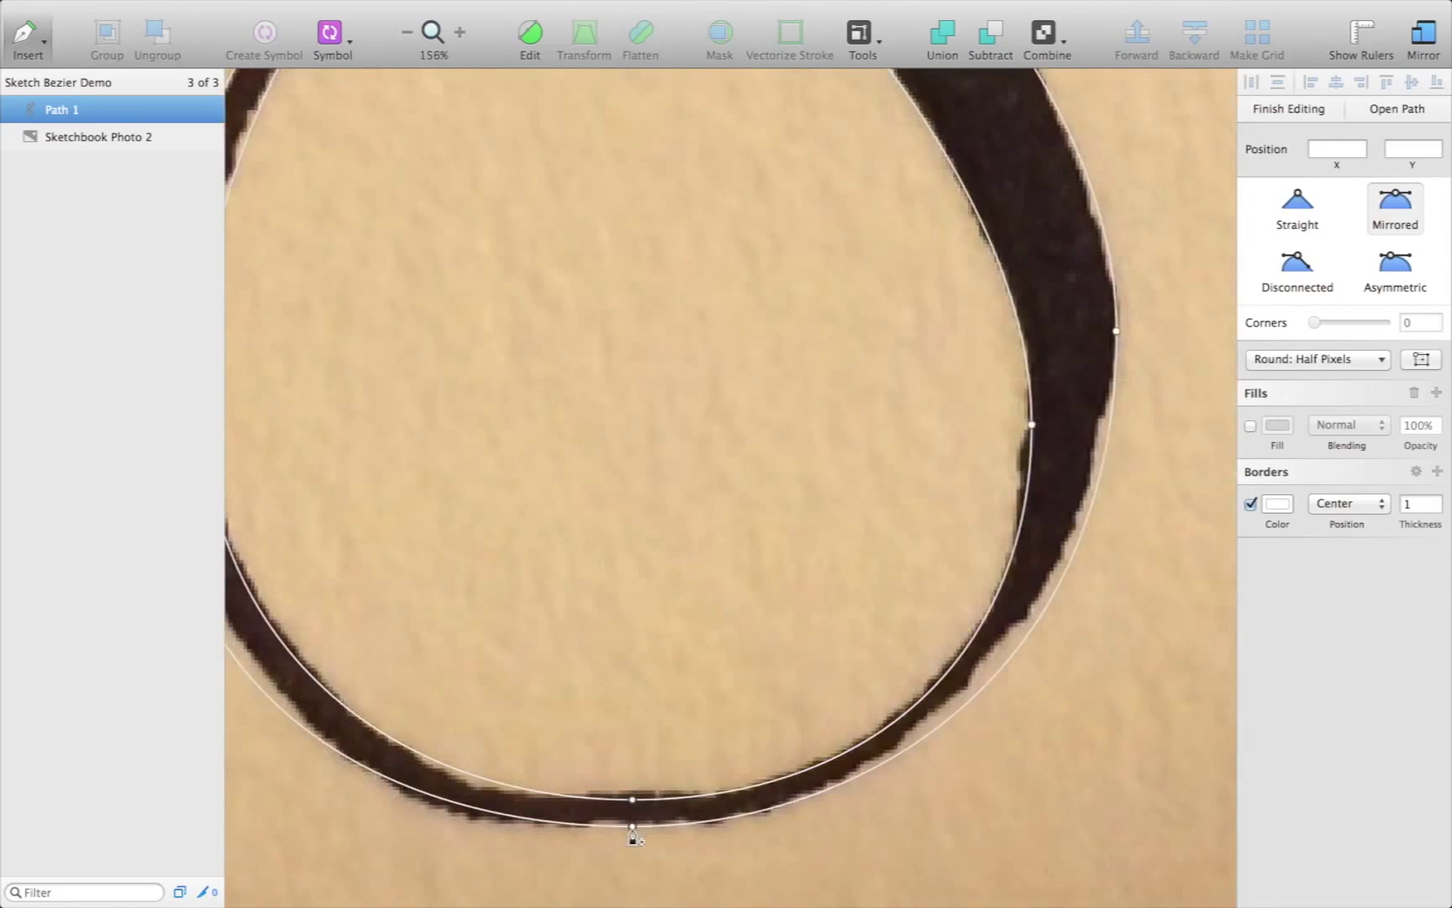
pyautogui.moveTo(632, 827); pyautogui.dragTo(632, 824)
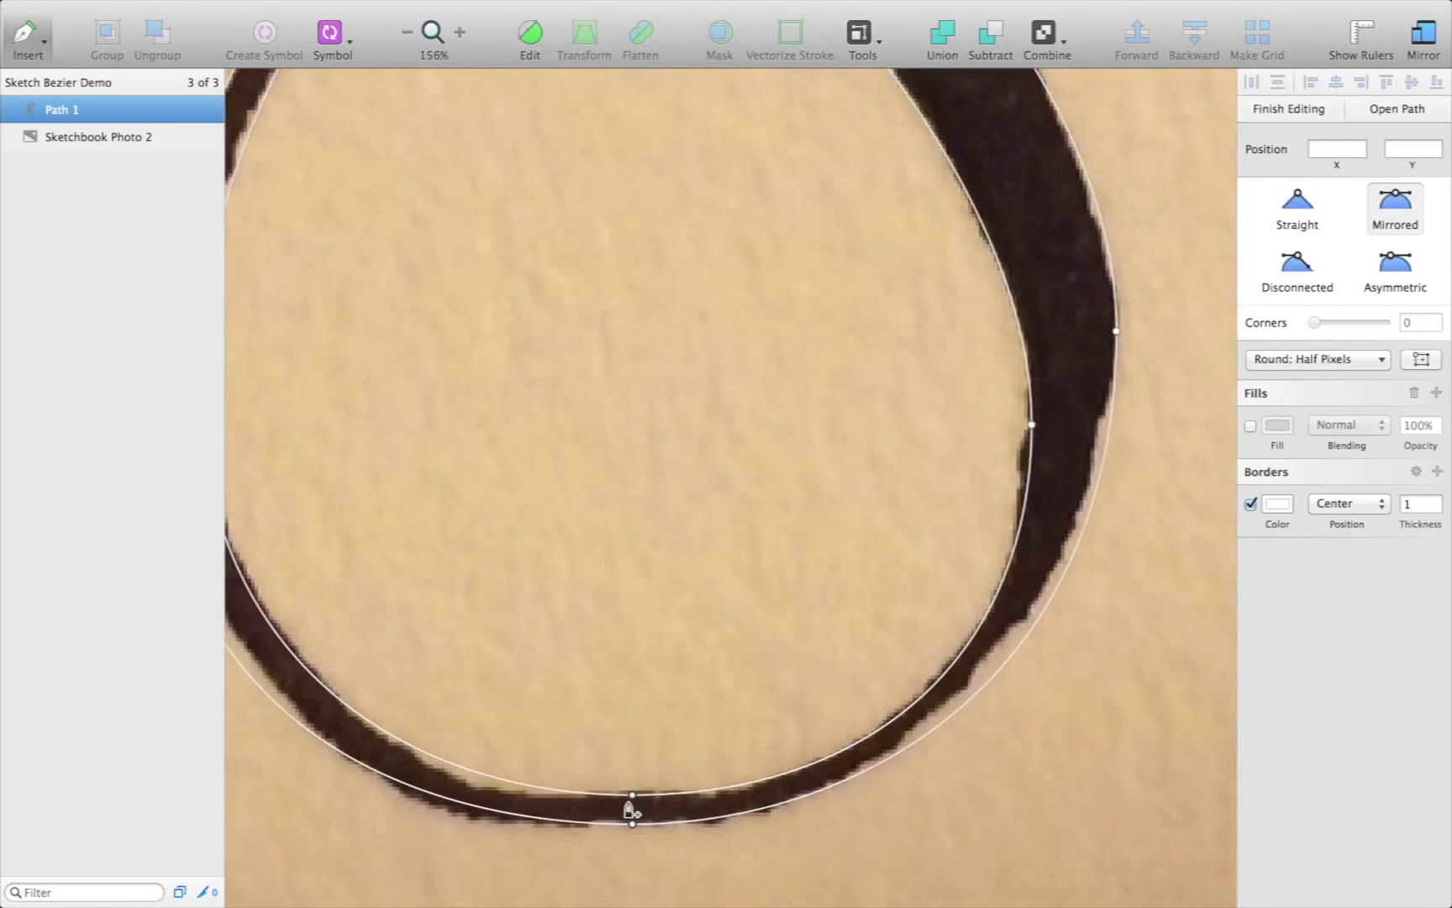
pyautogui.click(1032, 424)
pyautogui.click(632, 795)
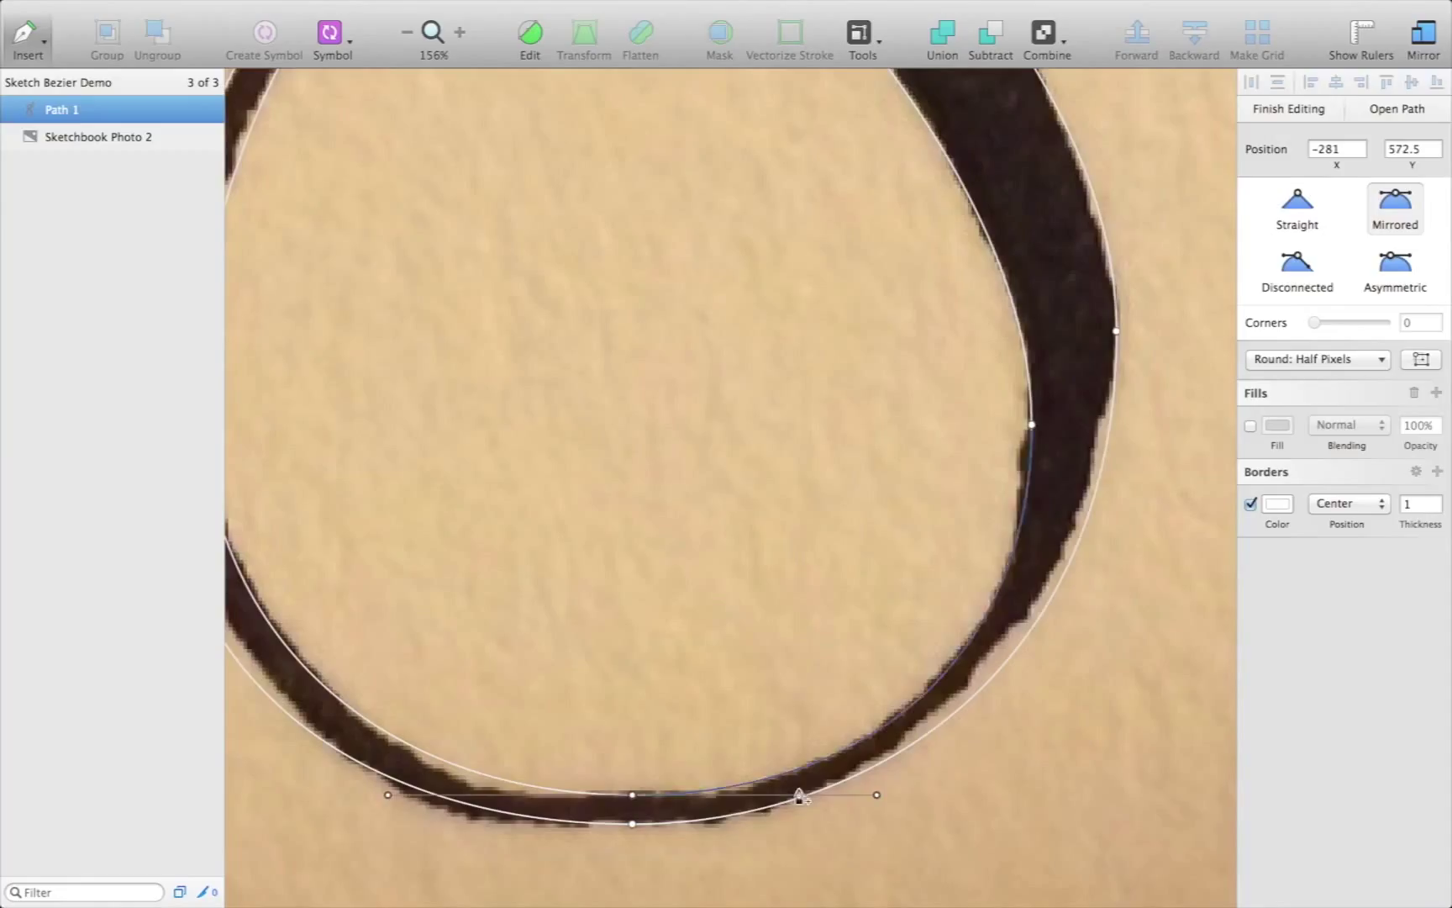
pyautogui.moveTo(800, 795); pyautogui.dragTo(864, 795)
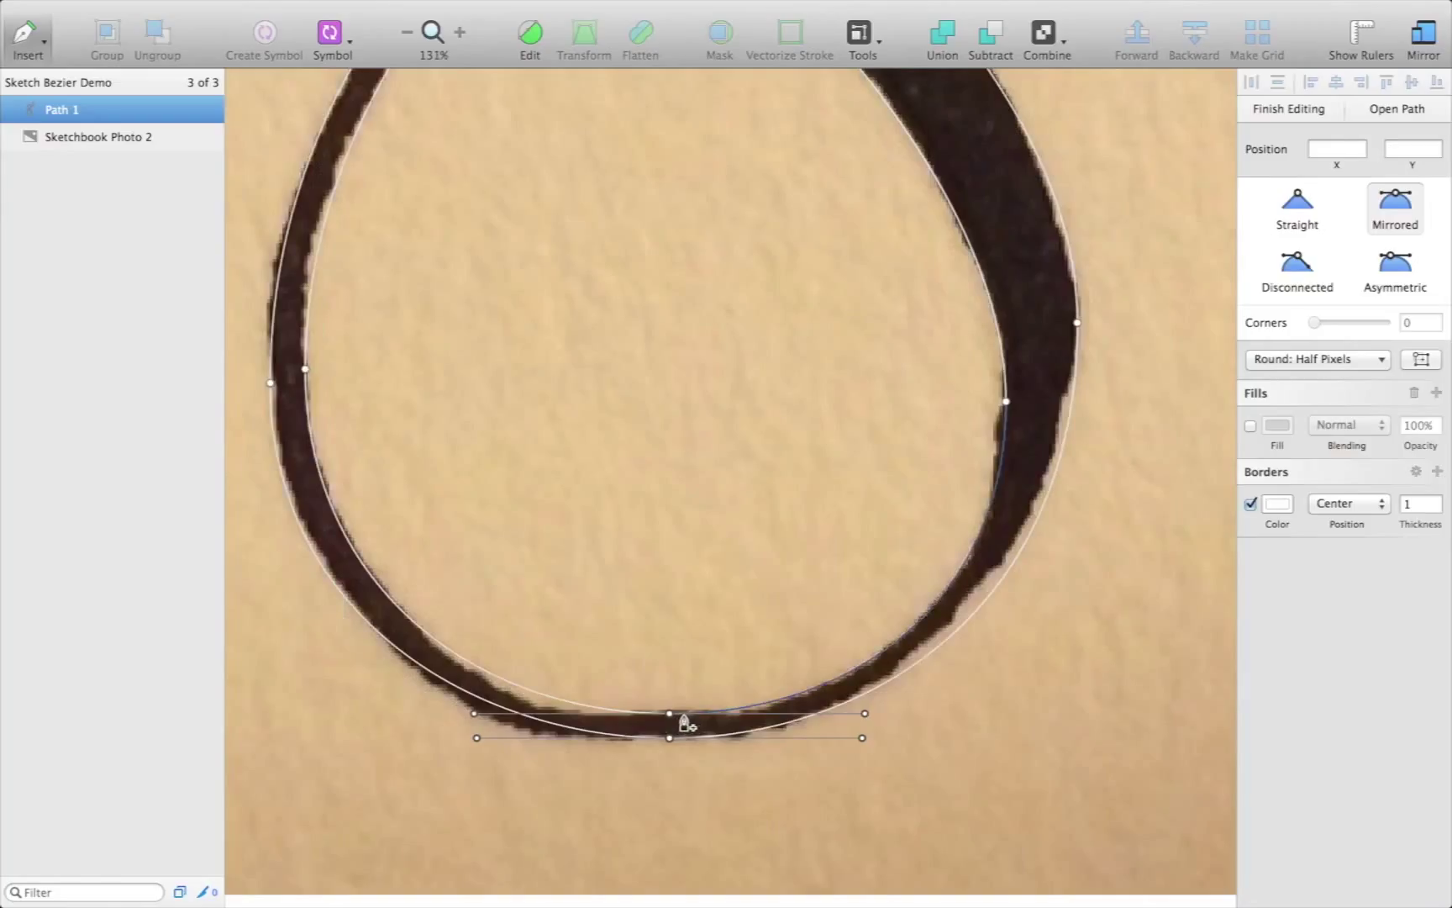
# Add a point just right of the bottom point on both lower bowl edges, and set both new points to Disconnected
pyautogui.click(685, 723)
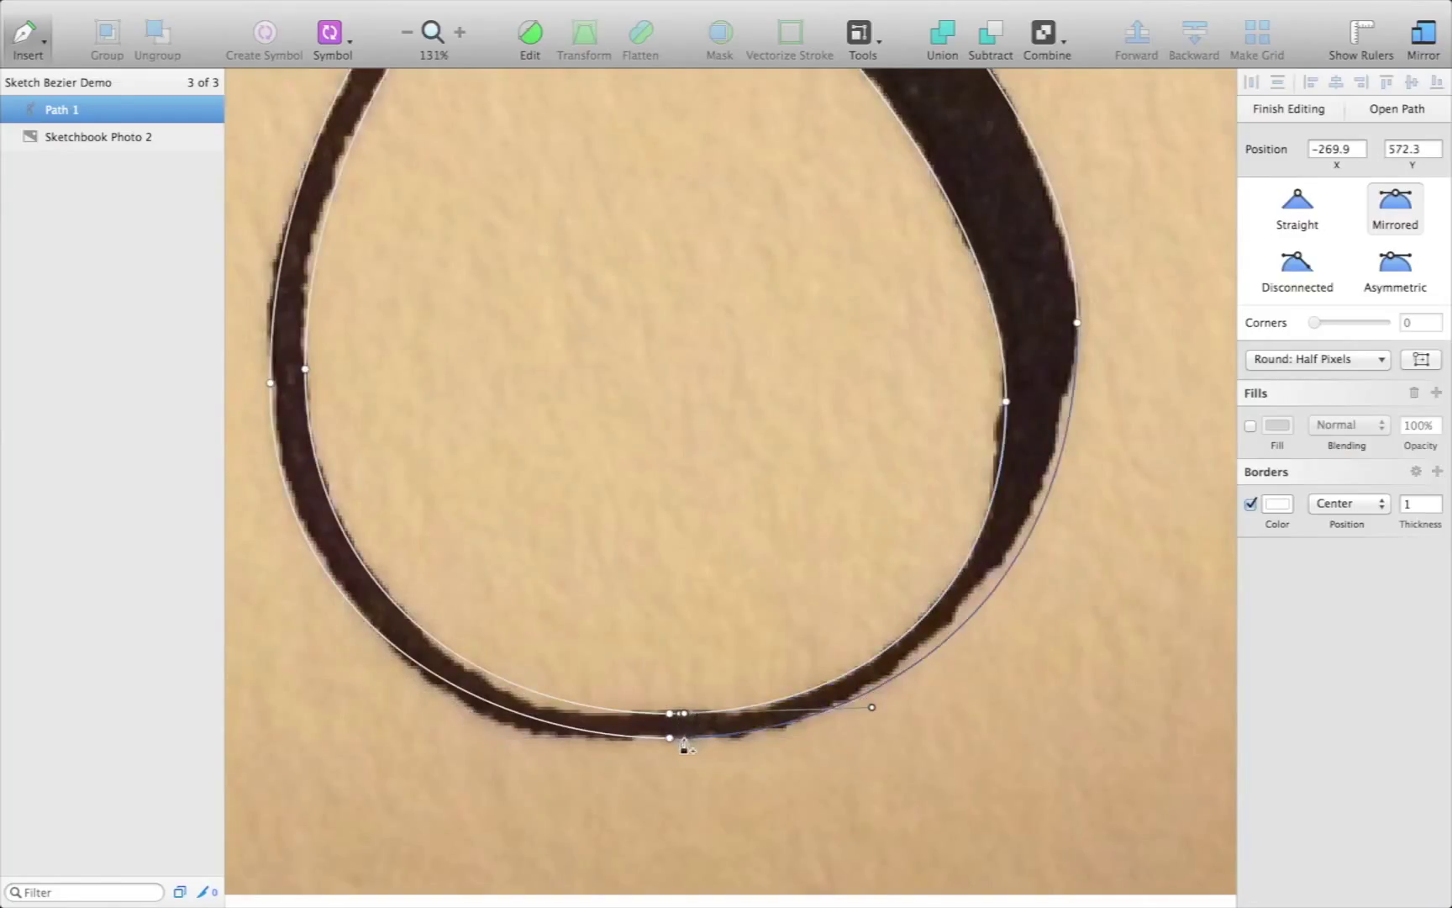
pyautogui.moveTo(684, 743); pyautogui.dragTo(683, 744)
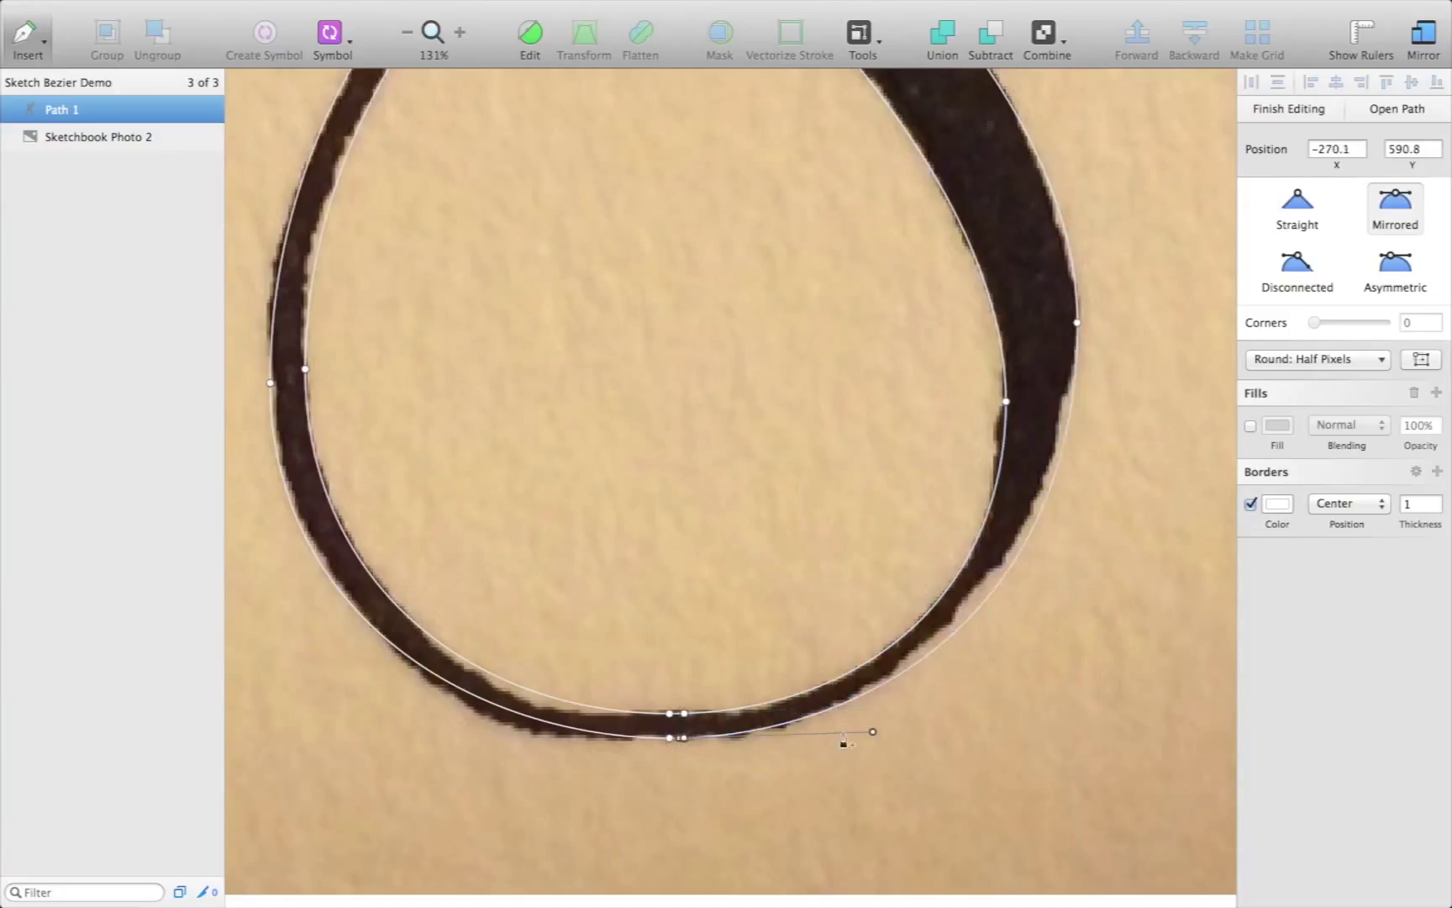
pyautogui.keyDown('shift'); pyautogui.click(684, 713); pyautogui.keyUp('shift')
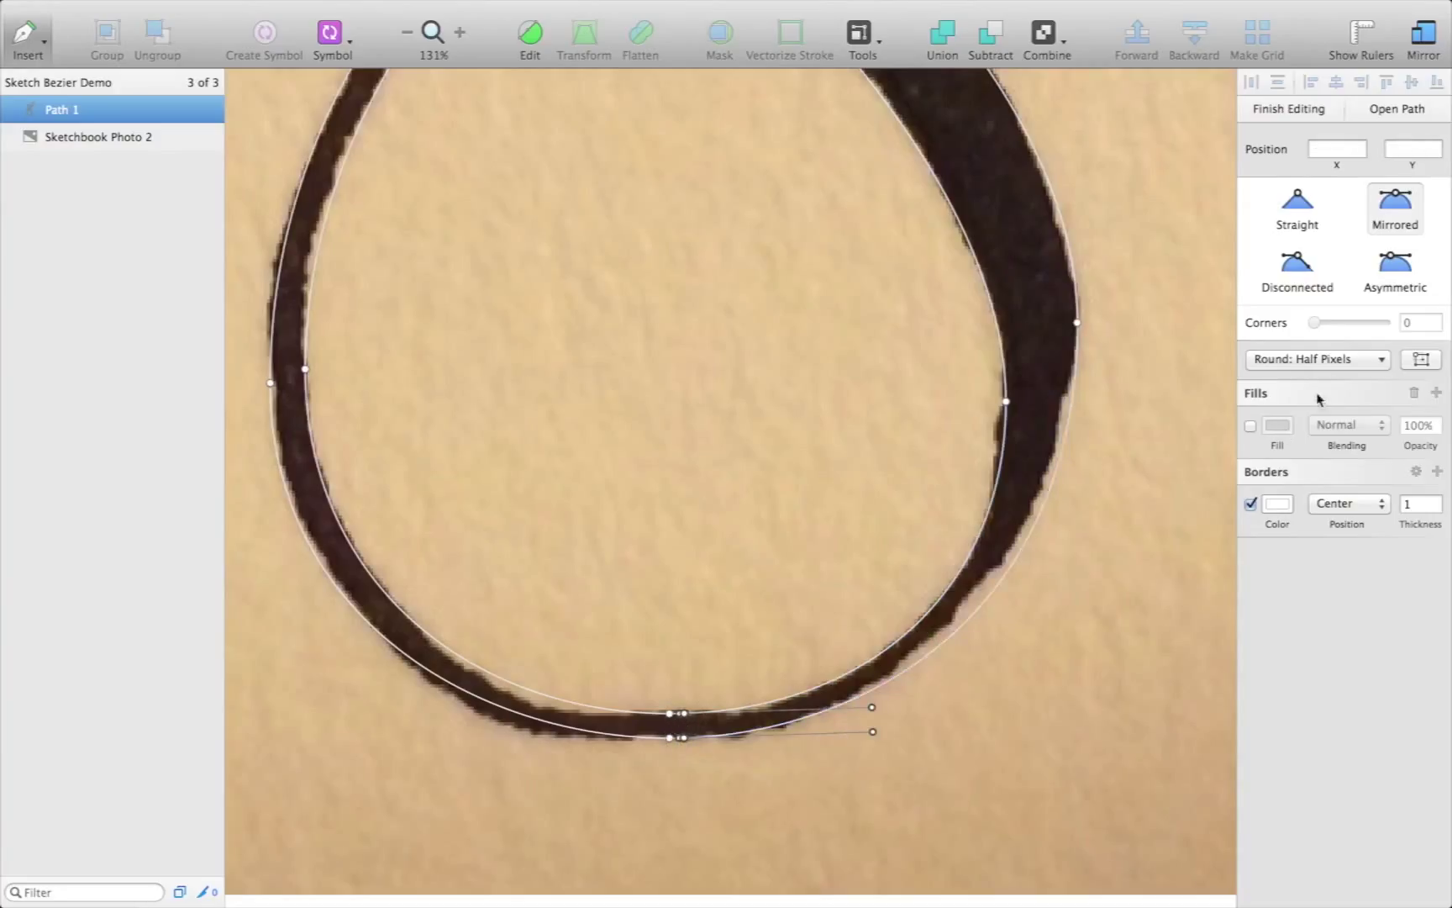
pyautogui.click(1301, 265)
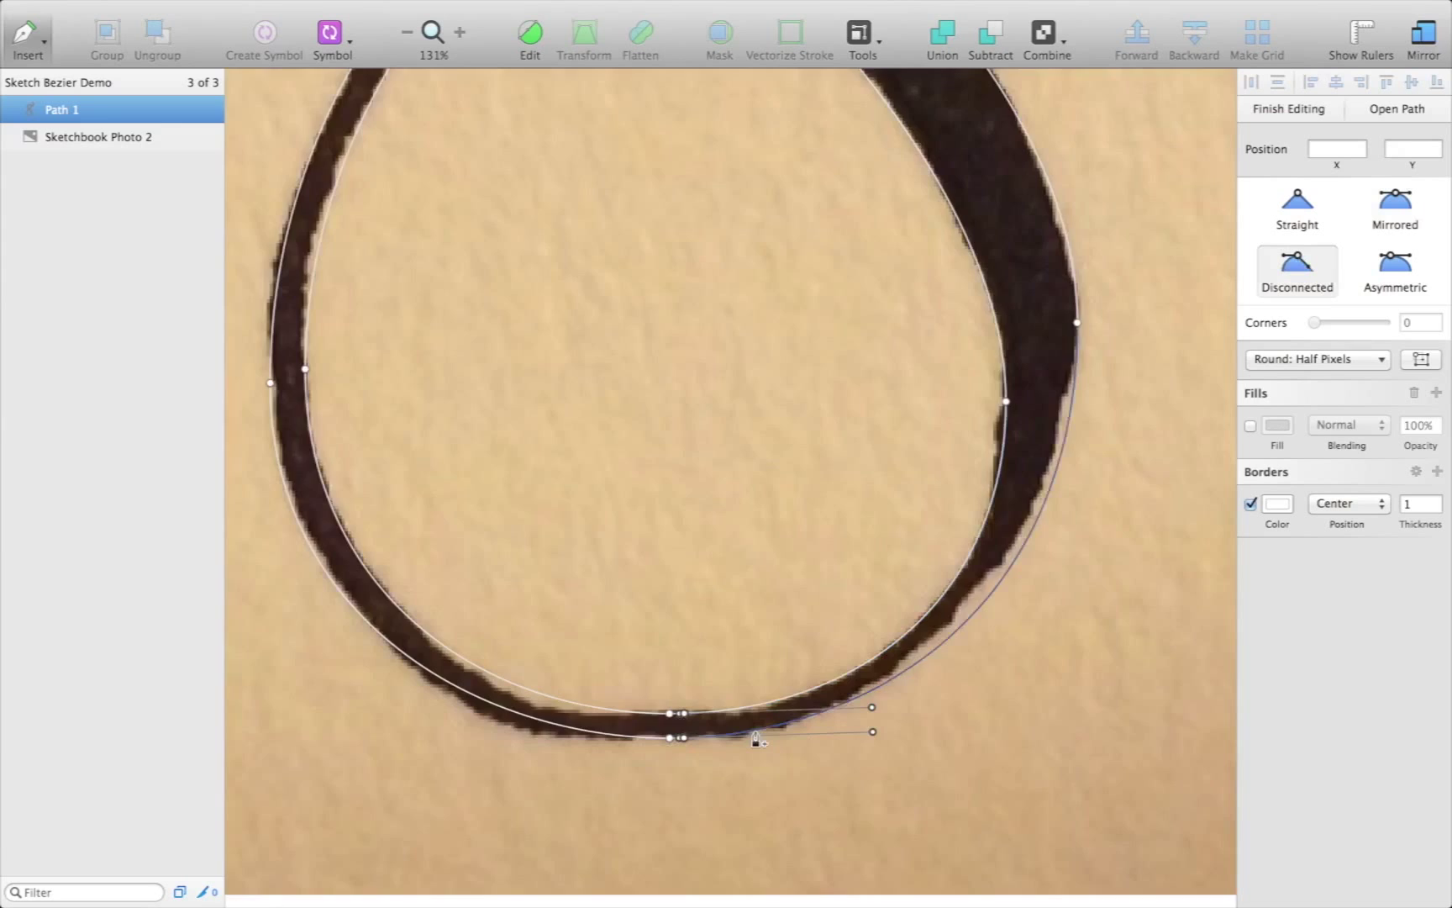
# Try to adjust the left handle of the added inner bottom point, and undo the change
pyautogui.scroll(5, 756, 737)
pyautogui.click(616, 700)
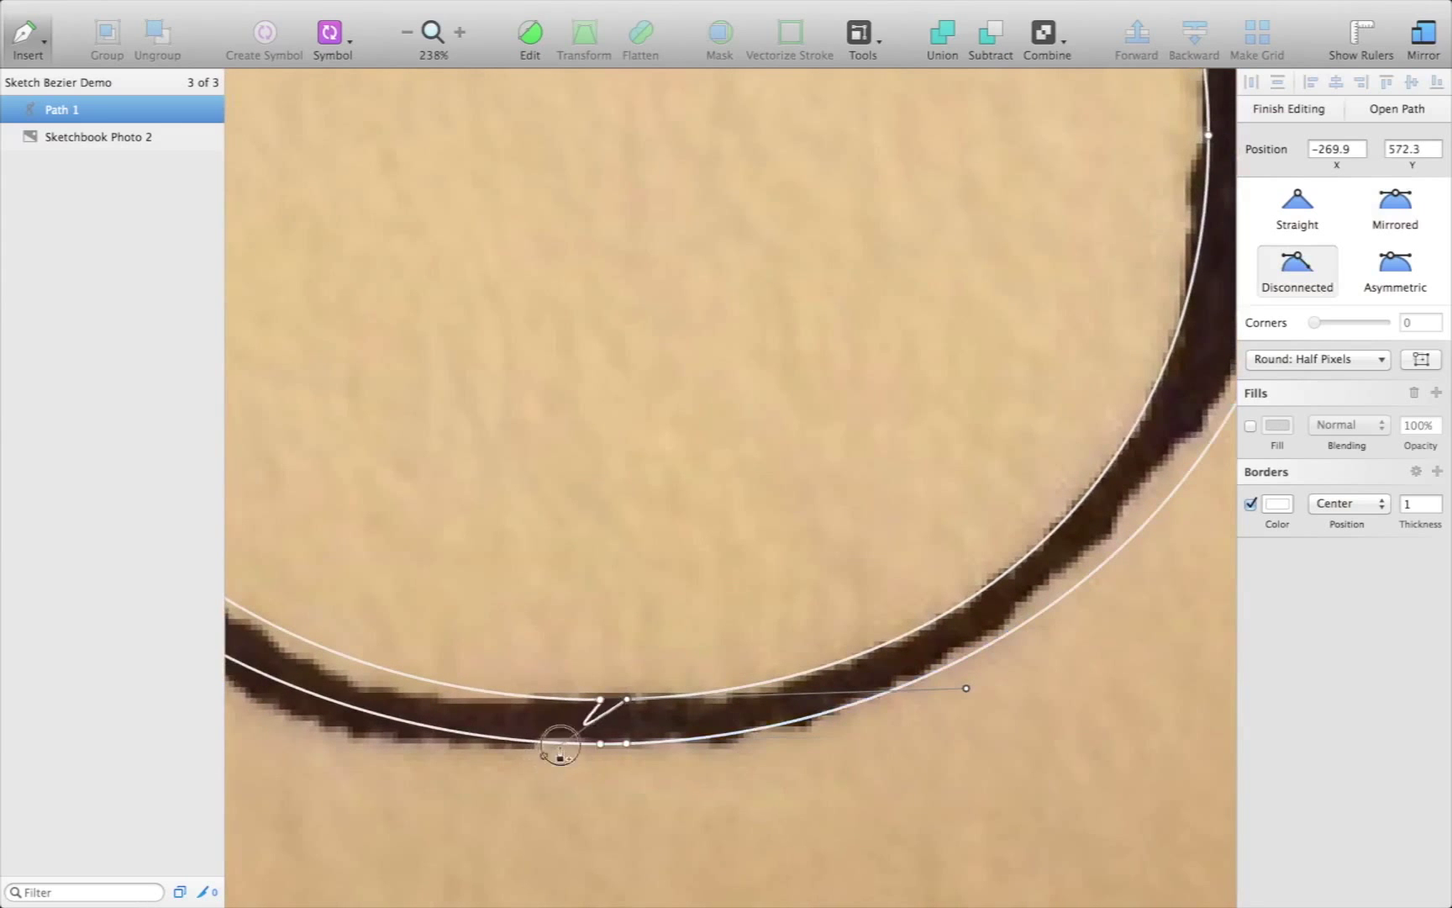
pyautogui.moveTo(627, 698); pyautogui.dragTo(606, 614)
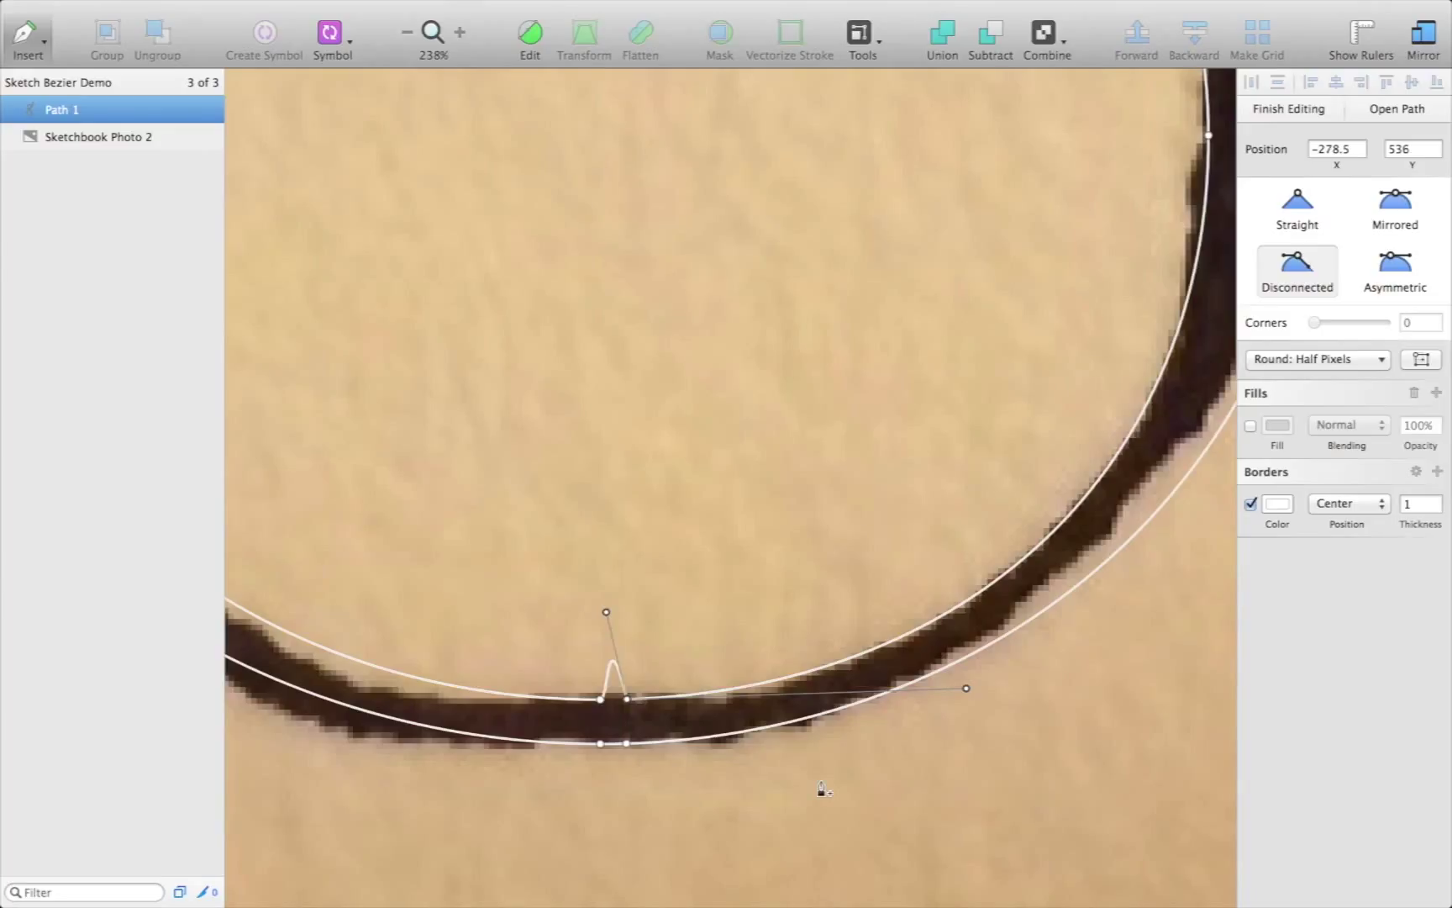
pyautogui.press('super+z')
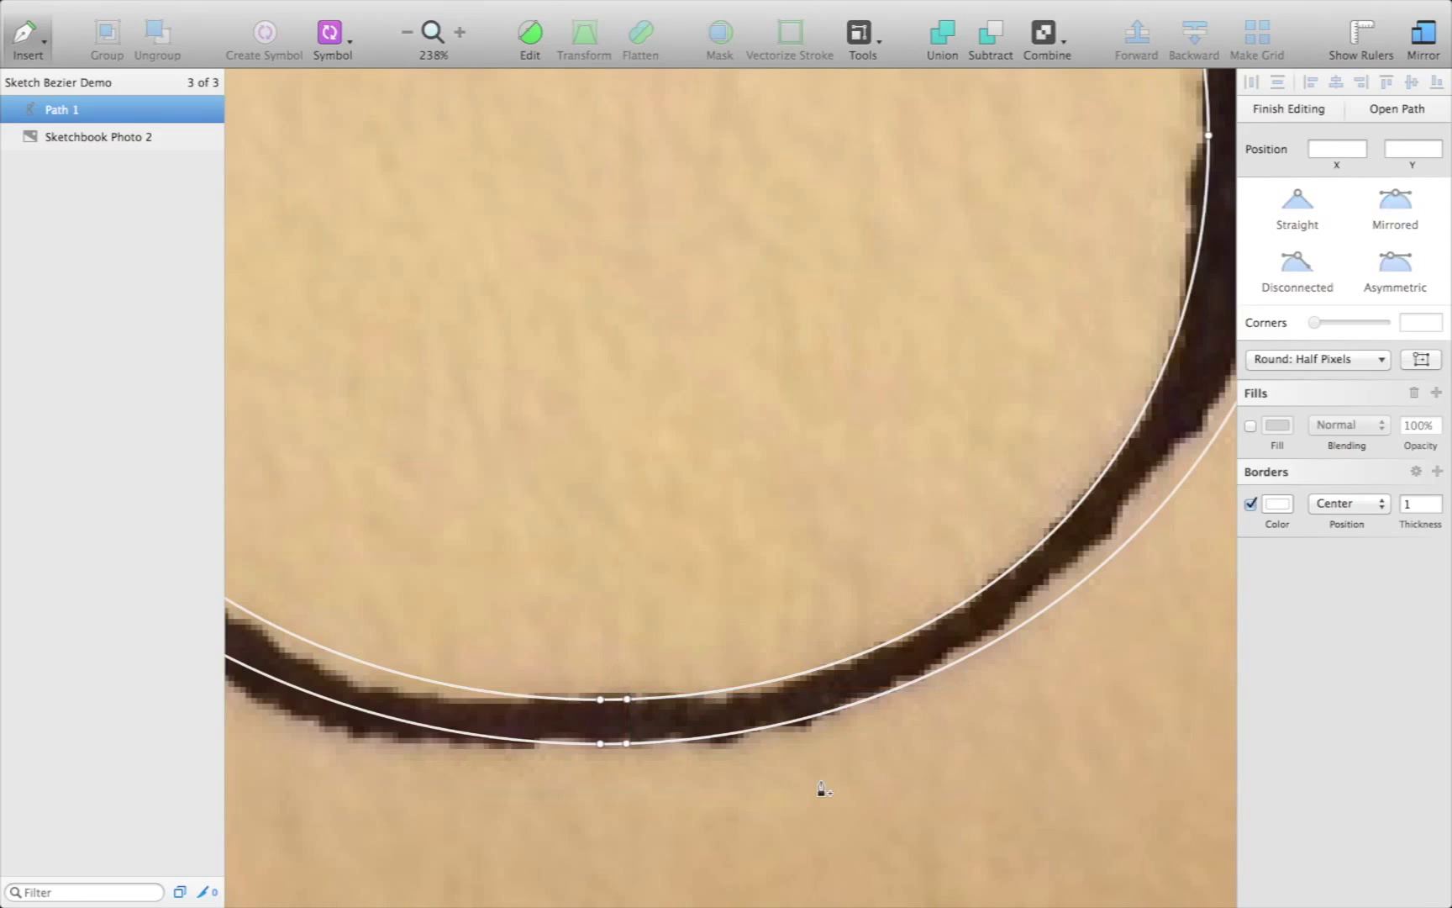
# Set the lower bowl's original inner and outer bottom points to Disconnected
pyautogui.click(627, 699)
pyautogui.click(625, 743)
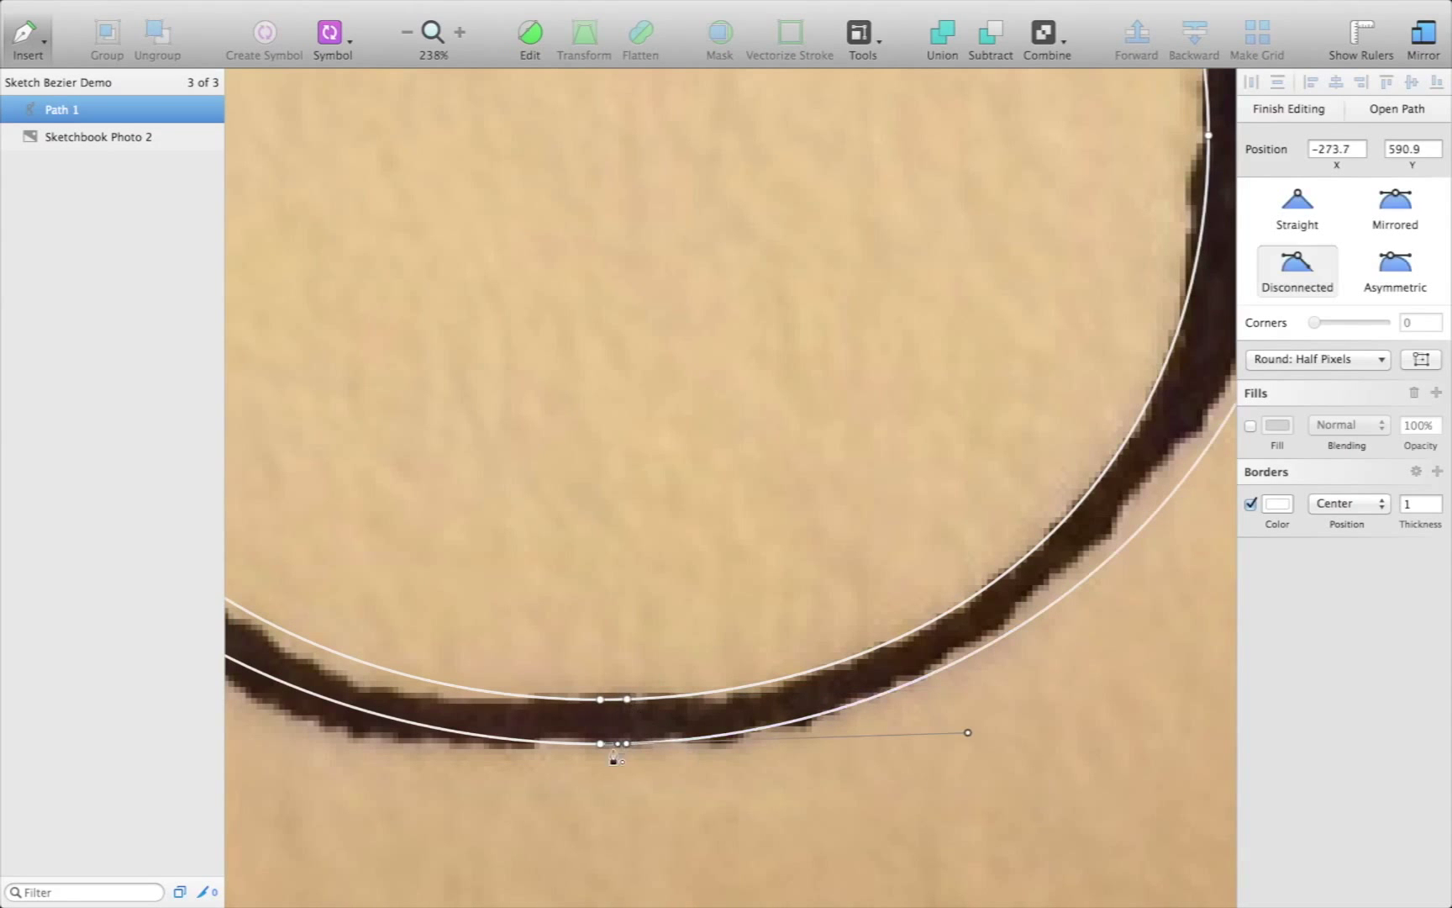
pyautogui.click(600, 743)
pyautogui.keyDown('shift'); pyautogui.click(600, 699); pyautogui.keyUp('shift')
pyautogui.click(1308, 259)
pyautogui.click(602, 707)
# Spread the lower bowl's bottom points by nudging the left pair further left and the right pair further right
pyautogui.scroll(-5, 610, 701)
pyautogui.click(619, 700)
pyautogui.keyDown('shift'); pyautogui.click(619, 725); pyautogui.keyUp('shift')
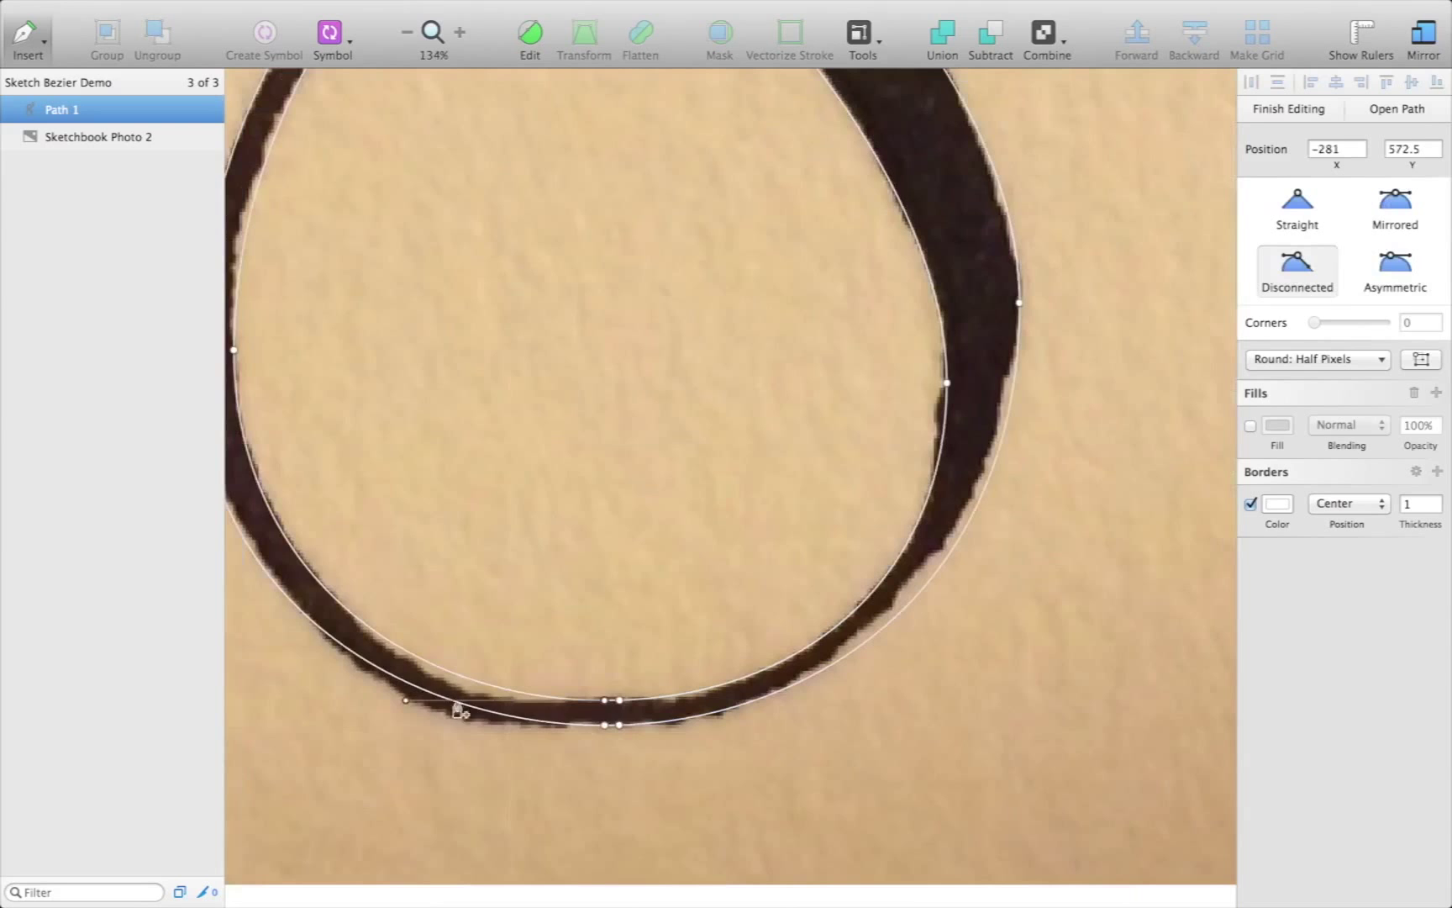
pyautogui.keyDown('shift'); pyautogui.click(605, 724); pyautogui.keyUp('shift')
pyautogui.hotkey('shift', 'Left')
pyautogui.click(620, 724)
pyautogui.click(620, 700)
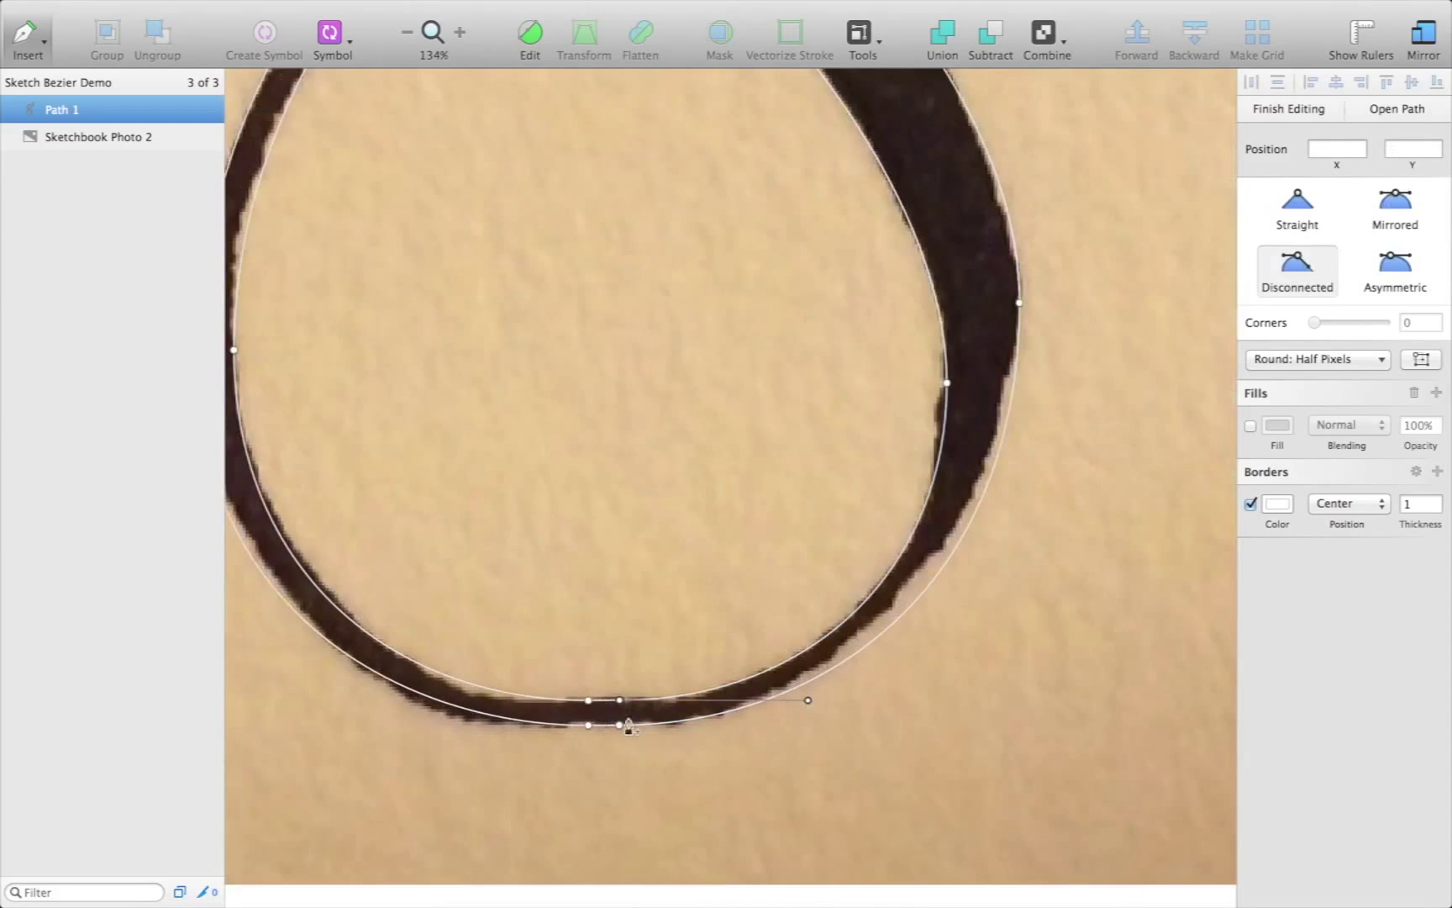
pyautogui.keyDown('shift'); pyautogui.click(619, 725); pyautogui.keyUp('shift')
pyautogui.press('Right')
pyautogui.press('Right')
pyautogui.press('Right')
pyautogui.press('Right')
pyautogui.press('Right')
# Move the lower bowl's outer left point up slightly, and lengthen its lower handle and the outer bottom-left point's handle
pyautogui.click(588, 724)
pyautogui.scroll(-3, 394, 724)
pyautogui.click(237, 431)
pyautogui.moveTo(237, 600); pyautogui.dragTo(237, 608)
pyautogui.click(237, 431)
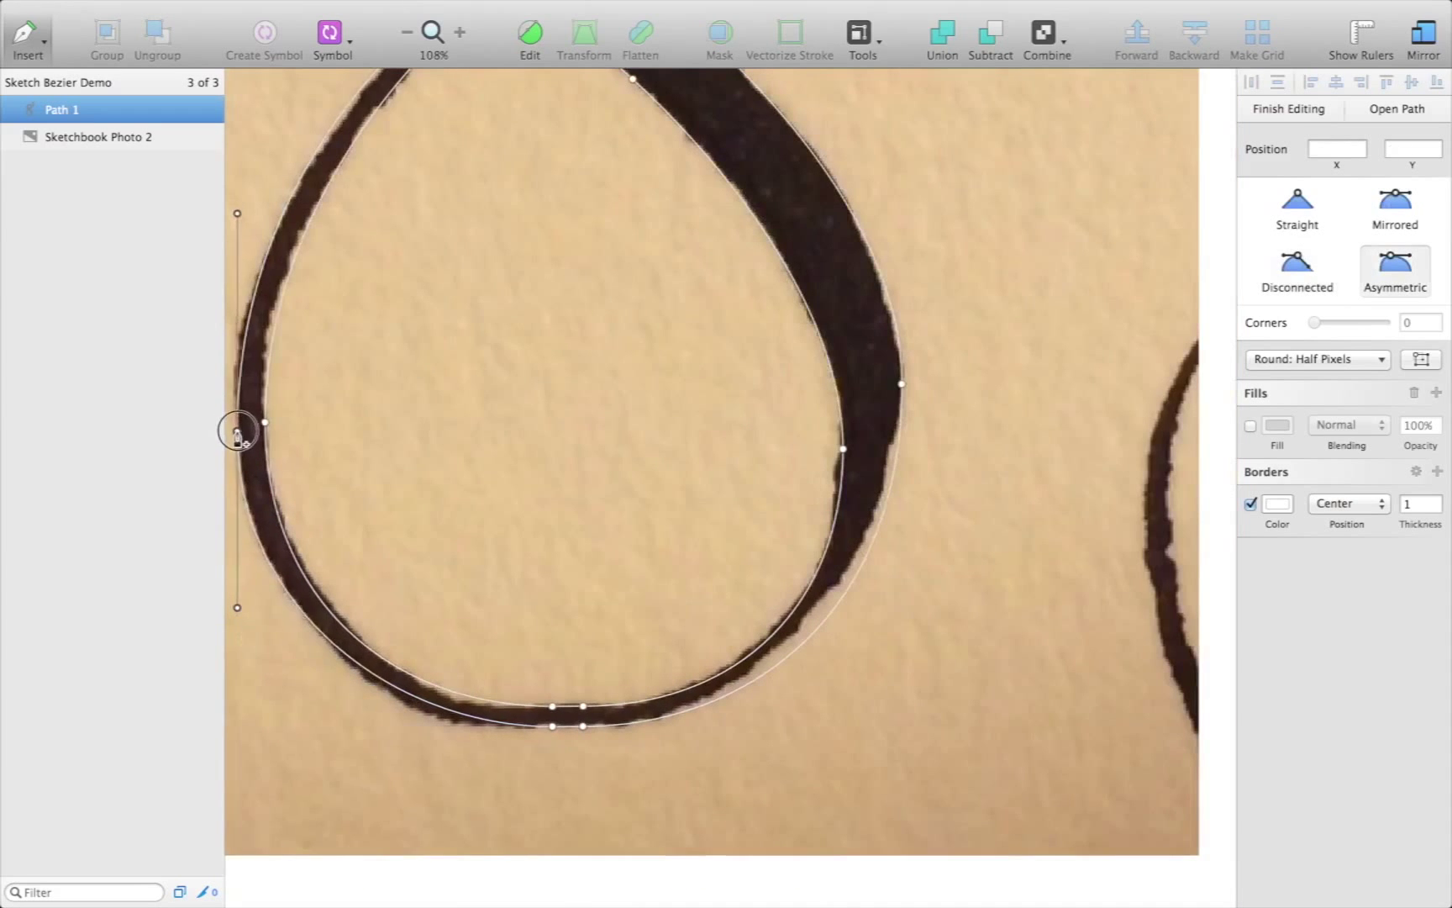
pyautogui.moveTo(237, 431); pyautogui.dragTo(237, 422)
pyautogui.click(553, 726)
pyautogui.moveTo(394, 726); pyautogui.dragTo(385, 727)
pyautogui.click(237, 422)
pyautogui.moveTo(237, 599); pyautogui.dragTo(237, 619)
# Widen the spacing between the bottom points on both edges and readjust their handles to follow the thin stroke
pyautogui.moveTo(553, 726); pyautogui.dragTo(541, 726)
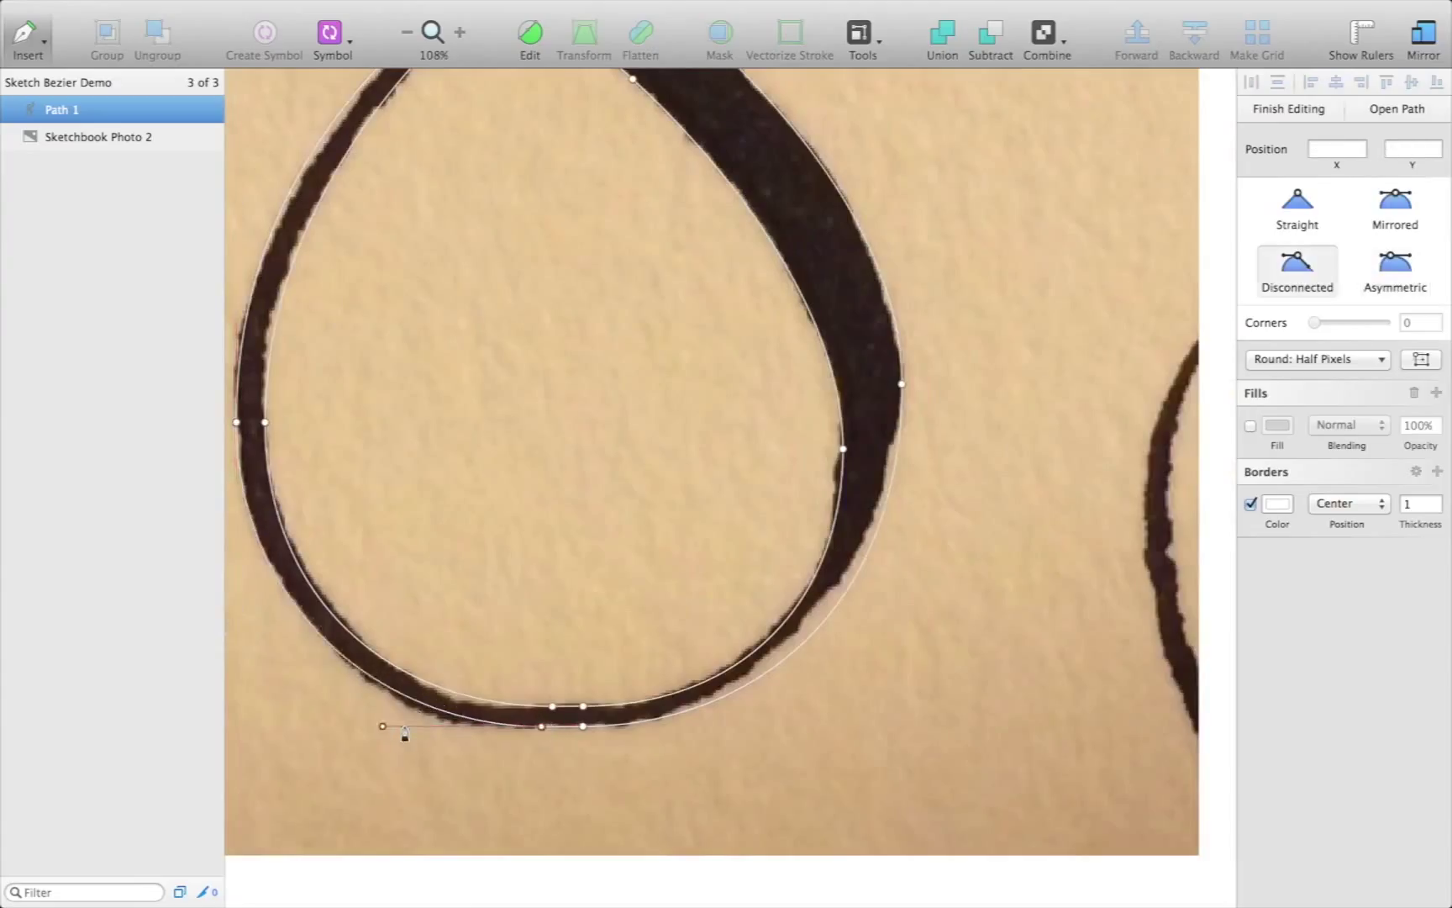
pyautogui.moveTo(382, 725); pyautogui.dragTo(415, 707)
pyautogui.moveTo(583, 705); pyautogui.dragTo(596, 706)
pyautogui.moveTo(739, 706); pyautogui.dragTo(713, 706)
pyautogui.moveTo(583, 726); pyautogui.dragTo(587, 727)
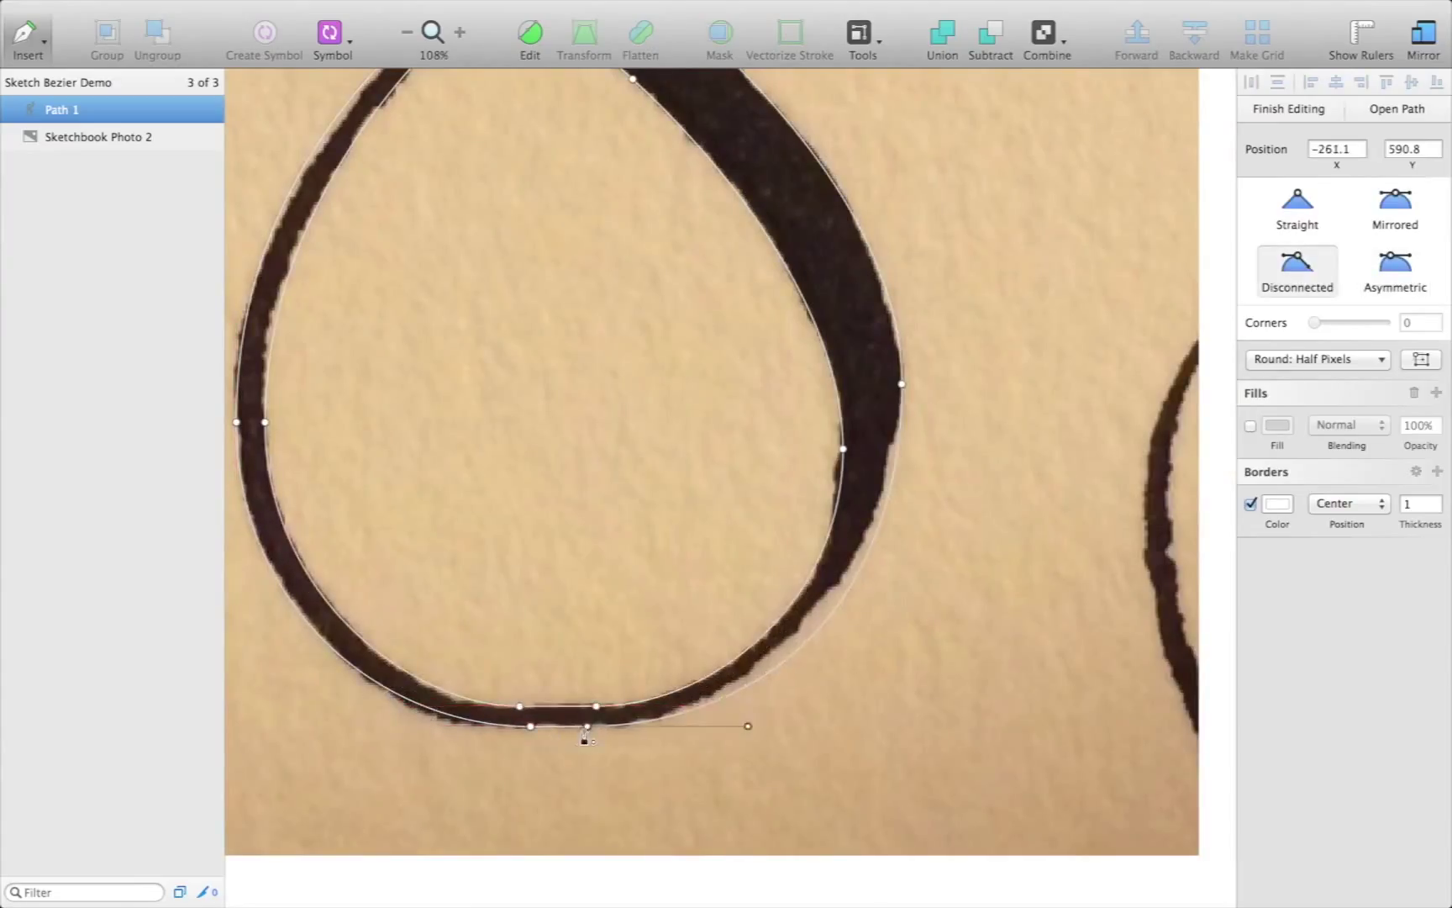
# Finish editing the outline and compare the lower bowl's fit with the sketched ink
pyautogui.click(902, 383)
pyautogui.scroll(-5, 749, 791)
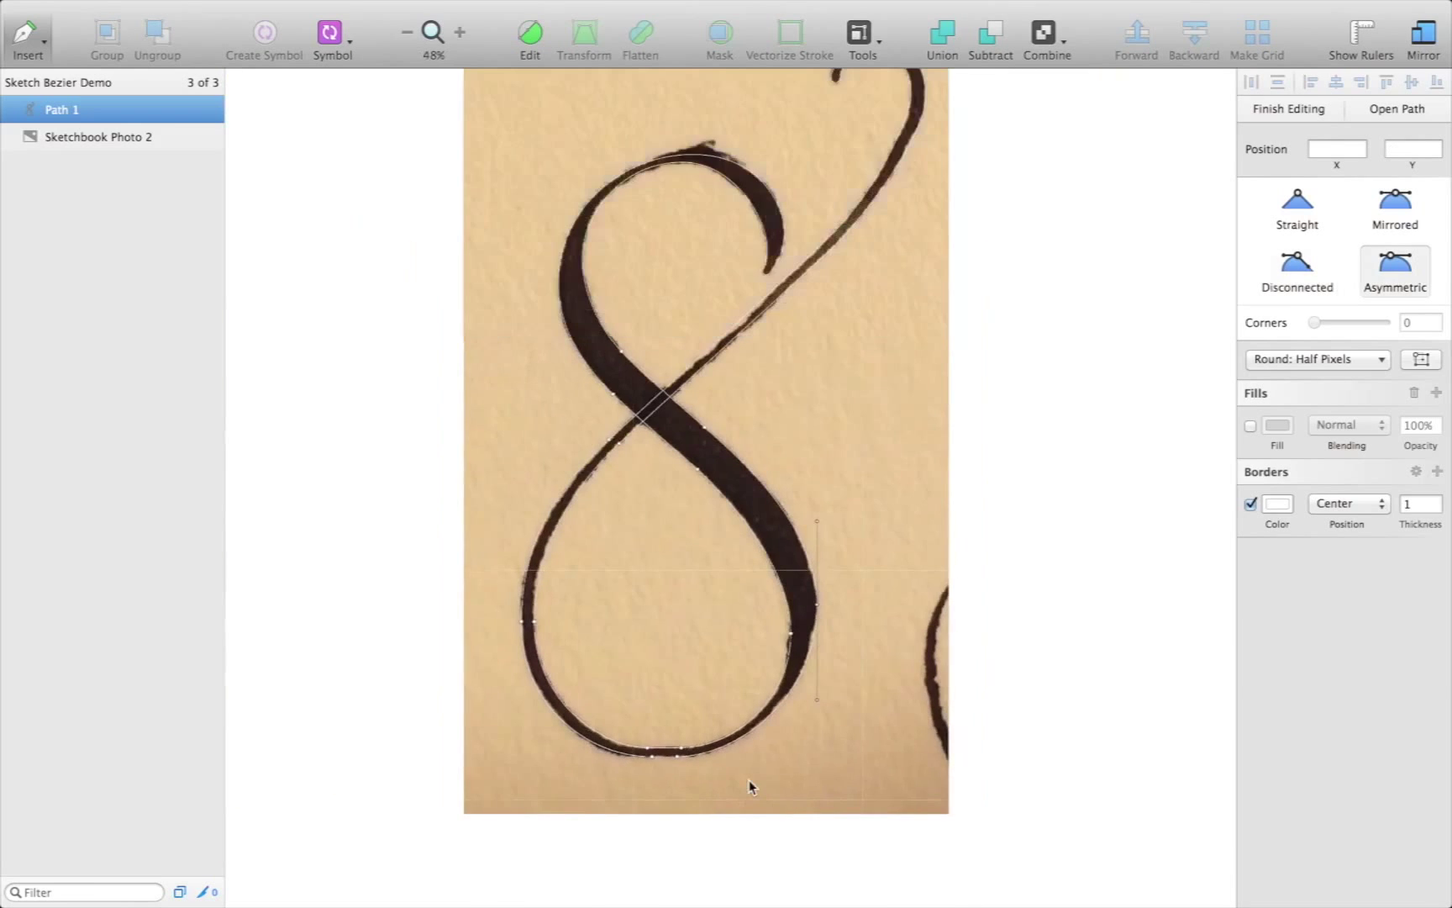
pyautogui.press('Return')
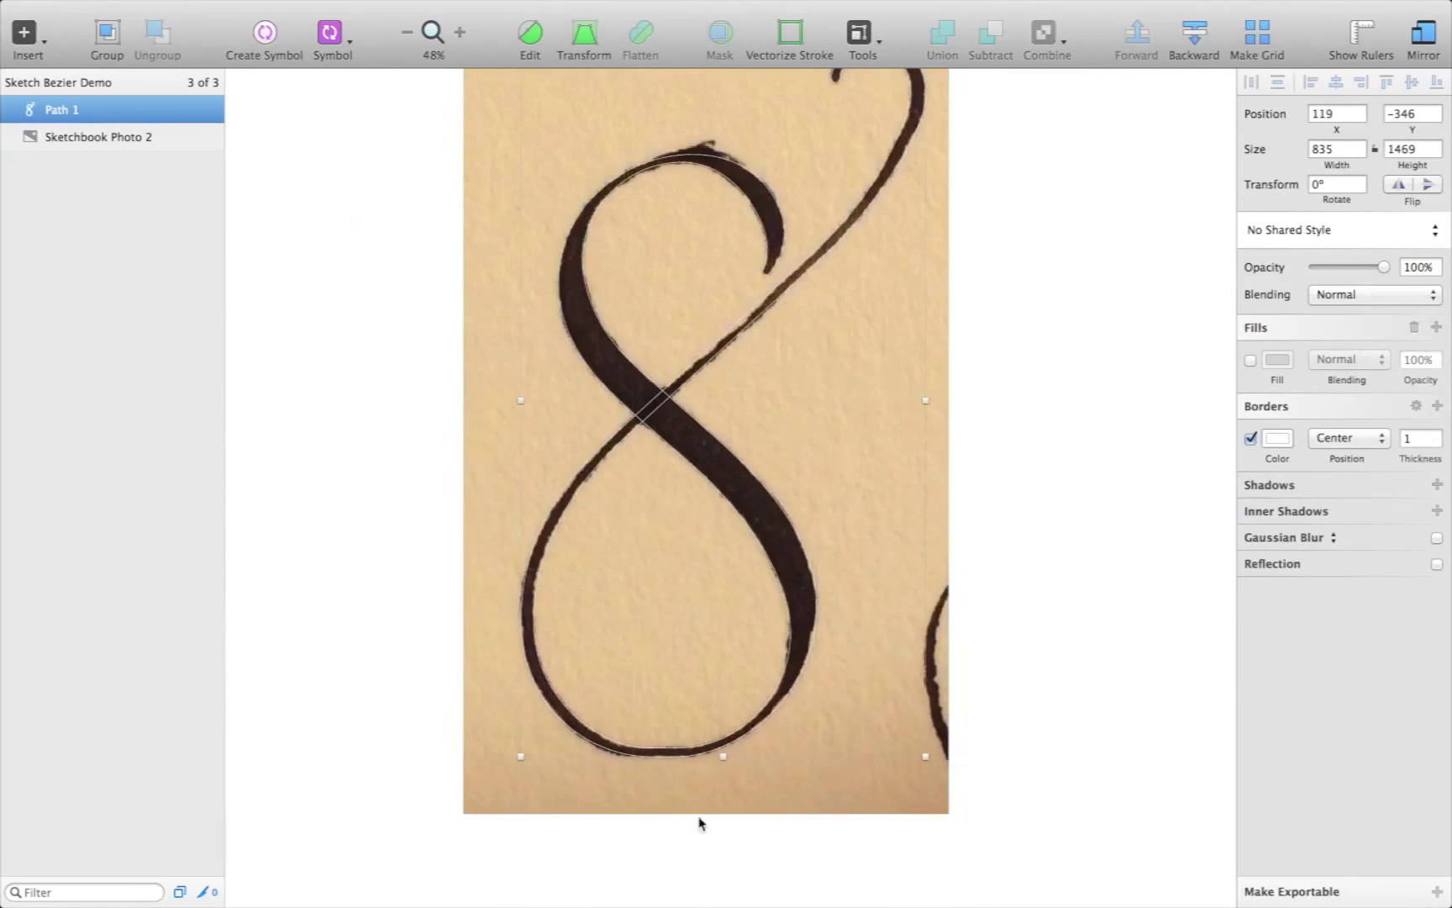
pyautogui.scroll(5, 615, 757)
pyautogui.scroll(-2, 616, 756)
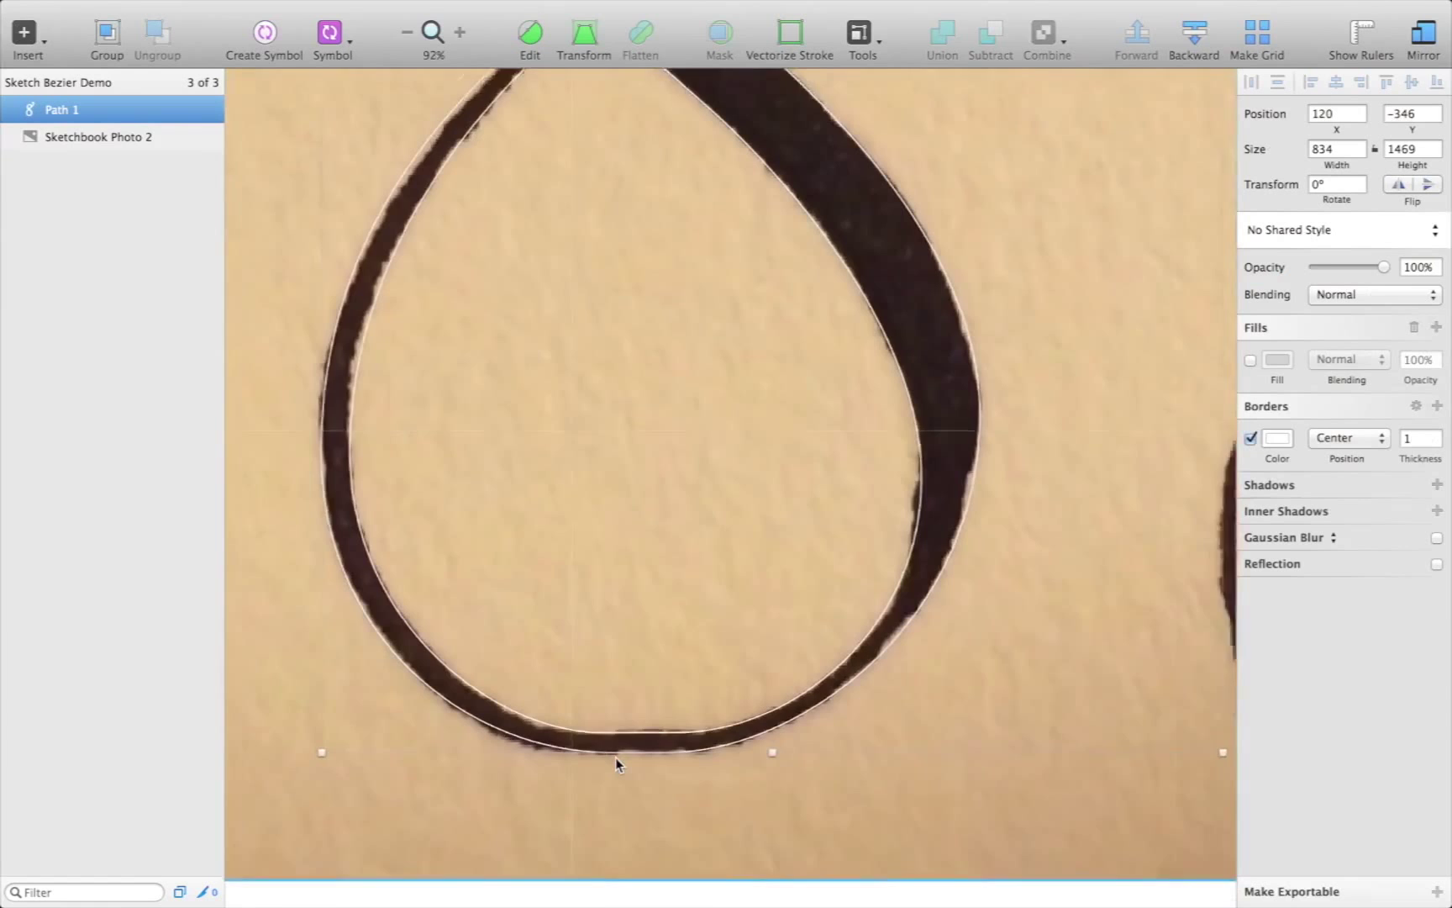
pyautogui.scroll(4, 616, 763)
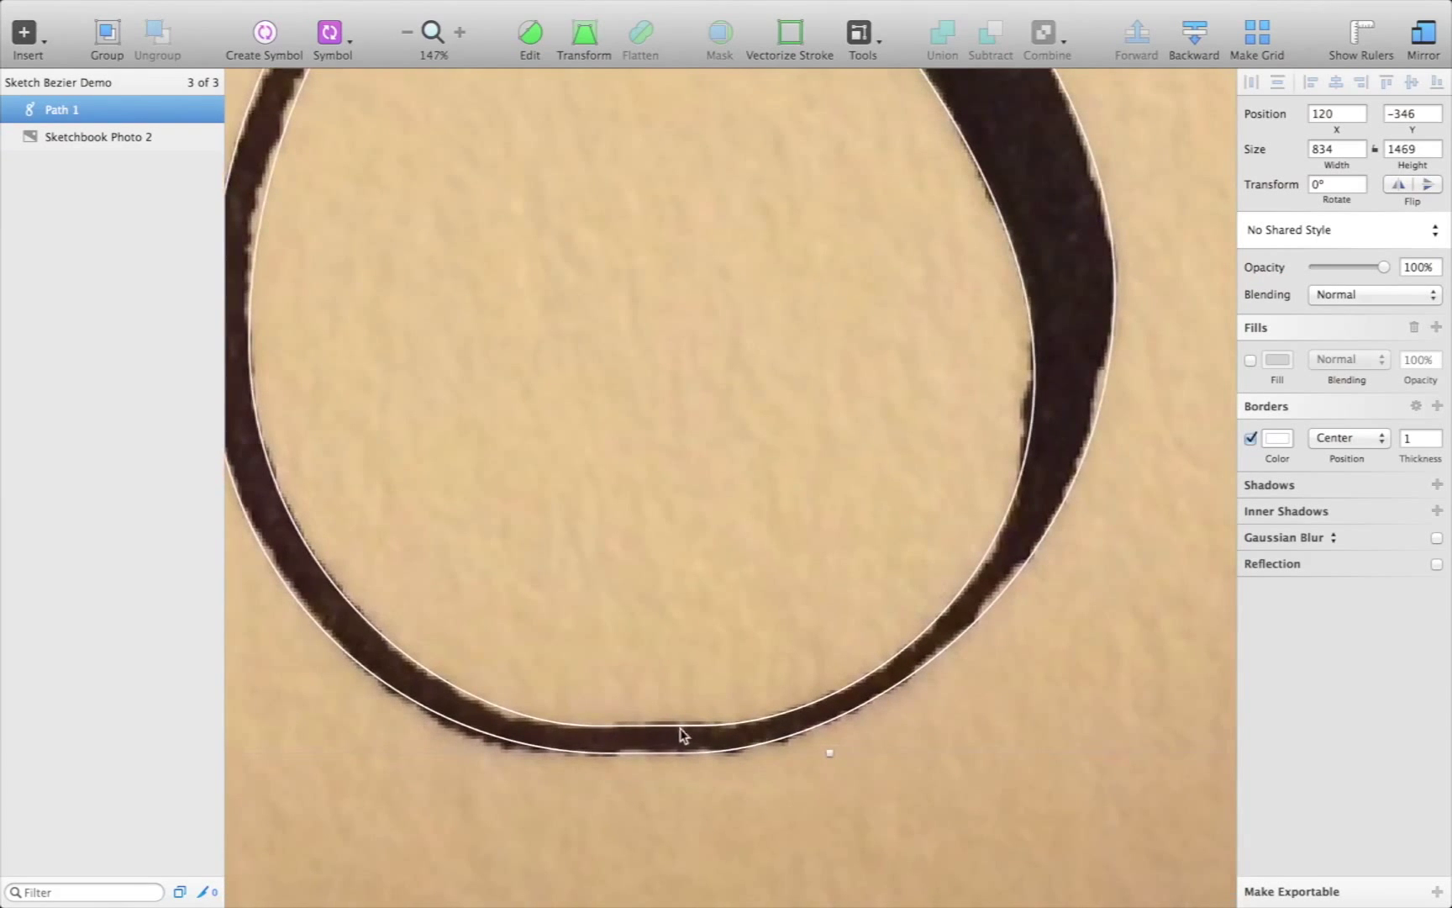
# Undo the recent lower bowl edits, including the extra inner and outer bottom points
pyautogui.press('super+z')
pyautogui.press('super+z')
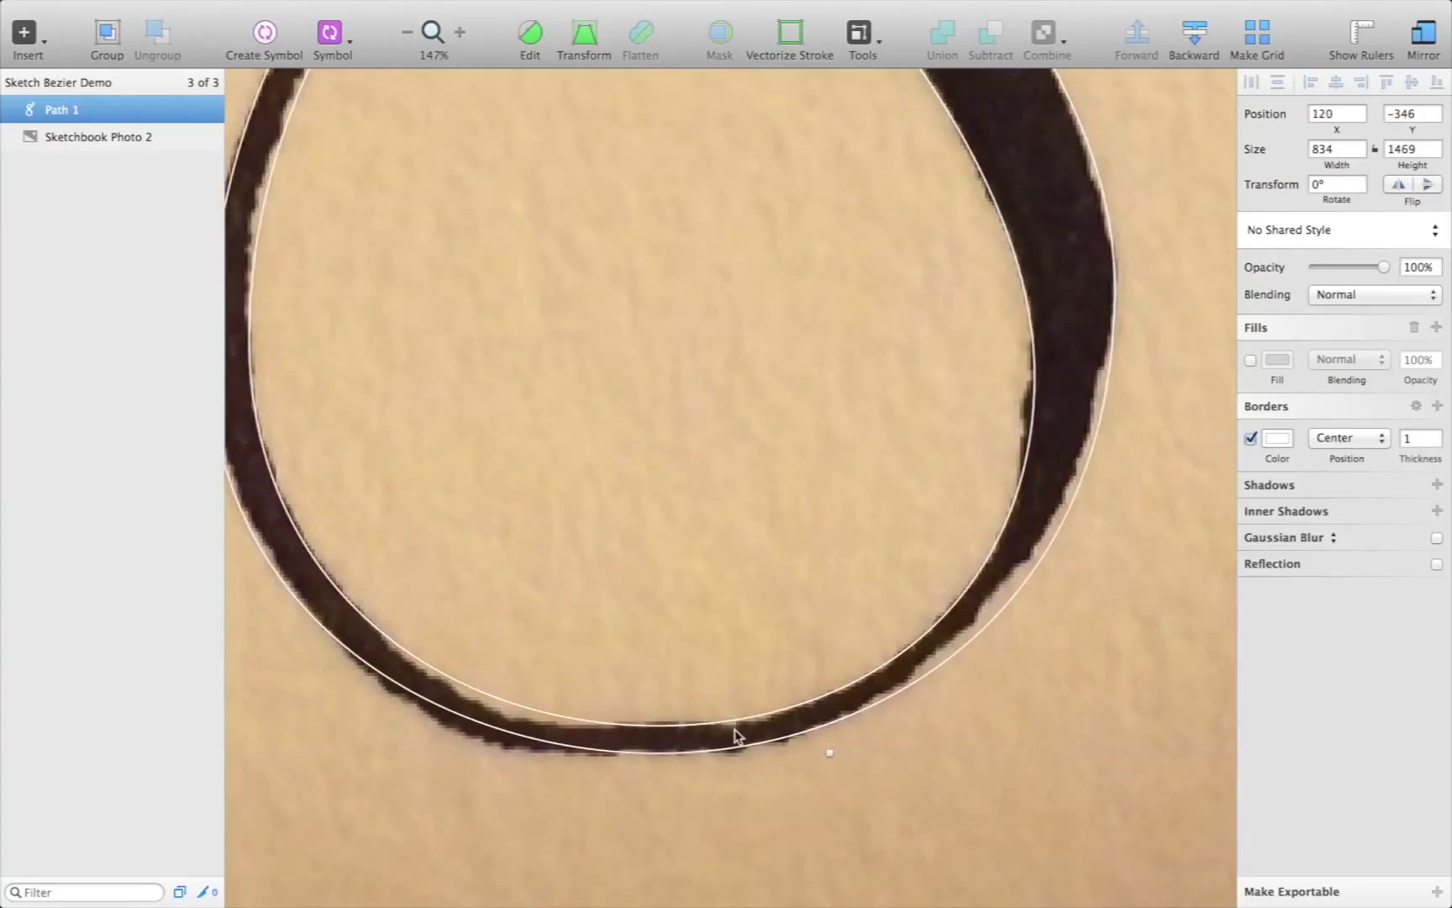
pyautogui.doubleClick(769, 739)
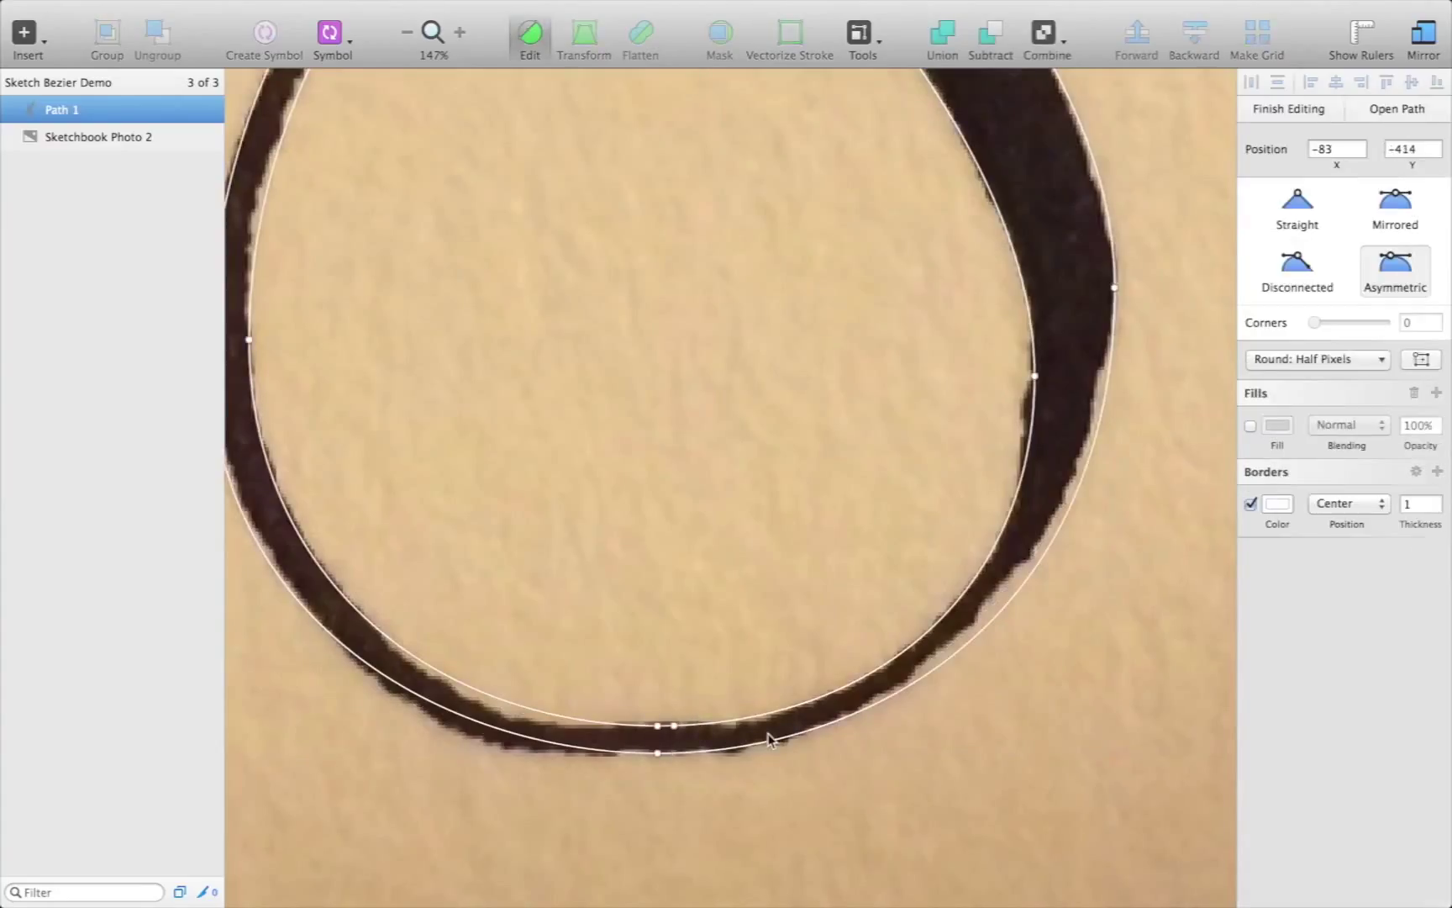
pyautogui.press('super+z')
pyautogui.click(658, 726)
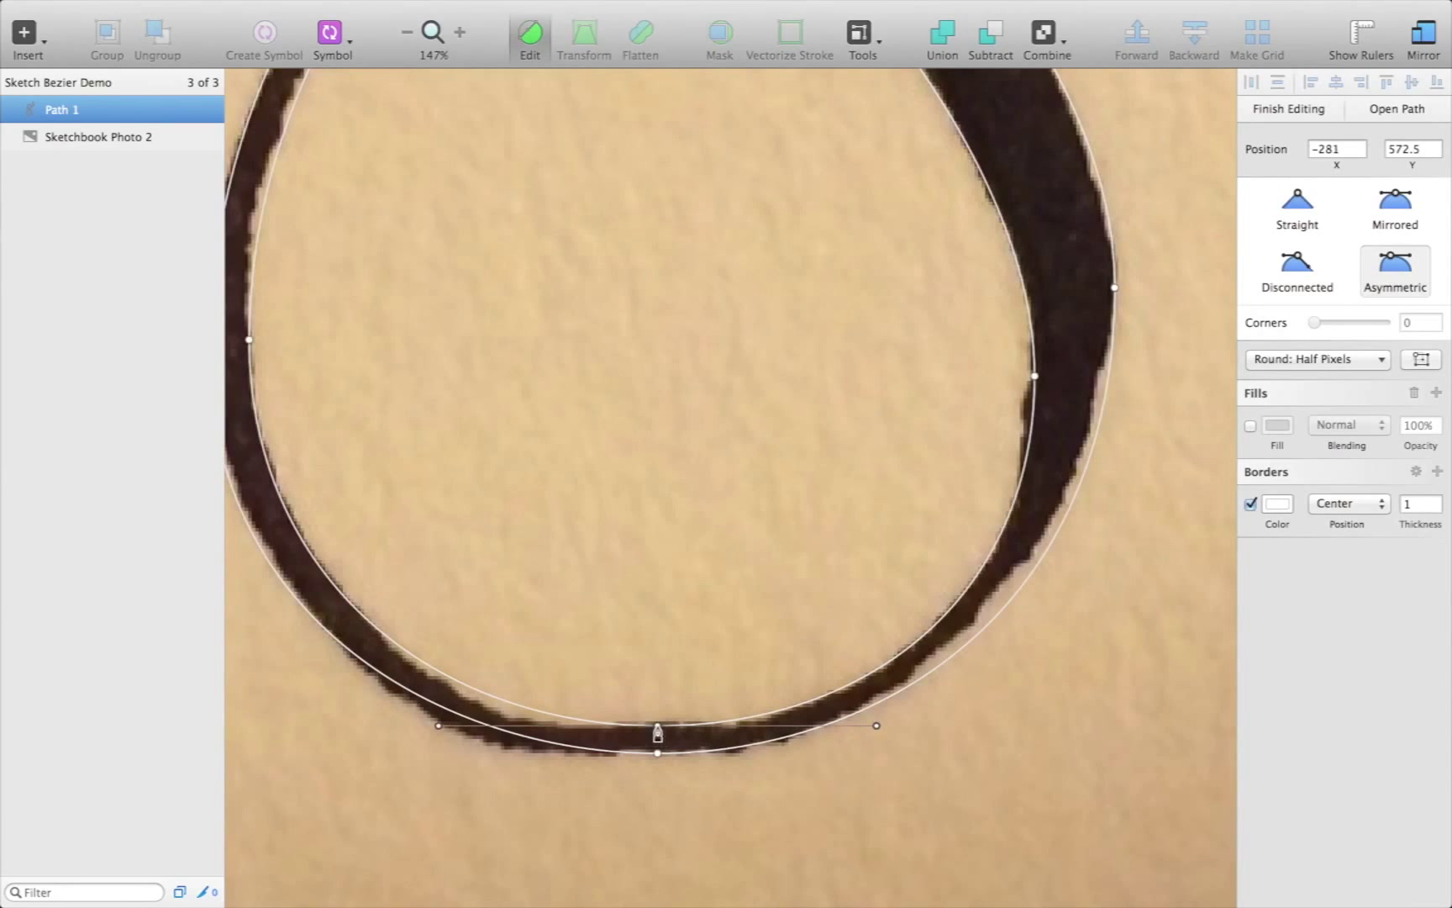
pyautogui.click(657, 753)
# Undo the last two changes around the lower bowl's outer left point
pyautogui.scroll(-5, 658, 764)
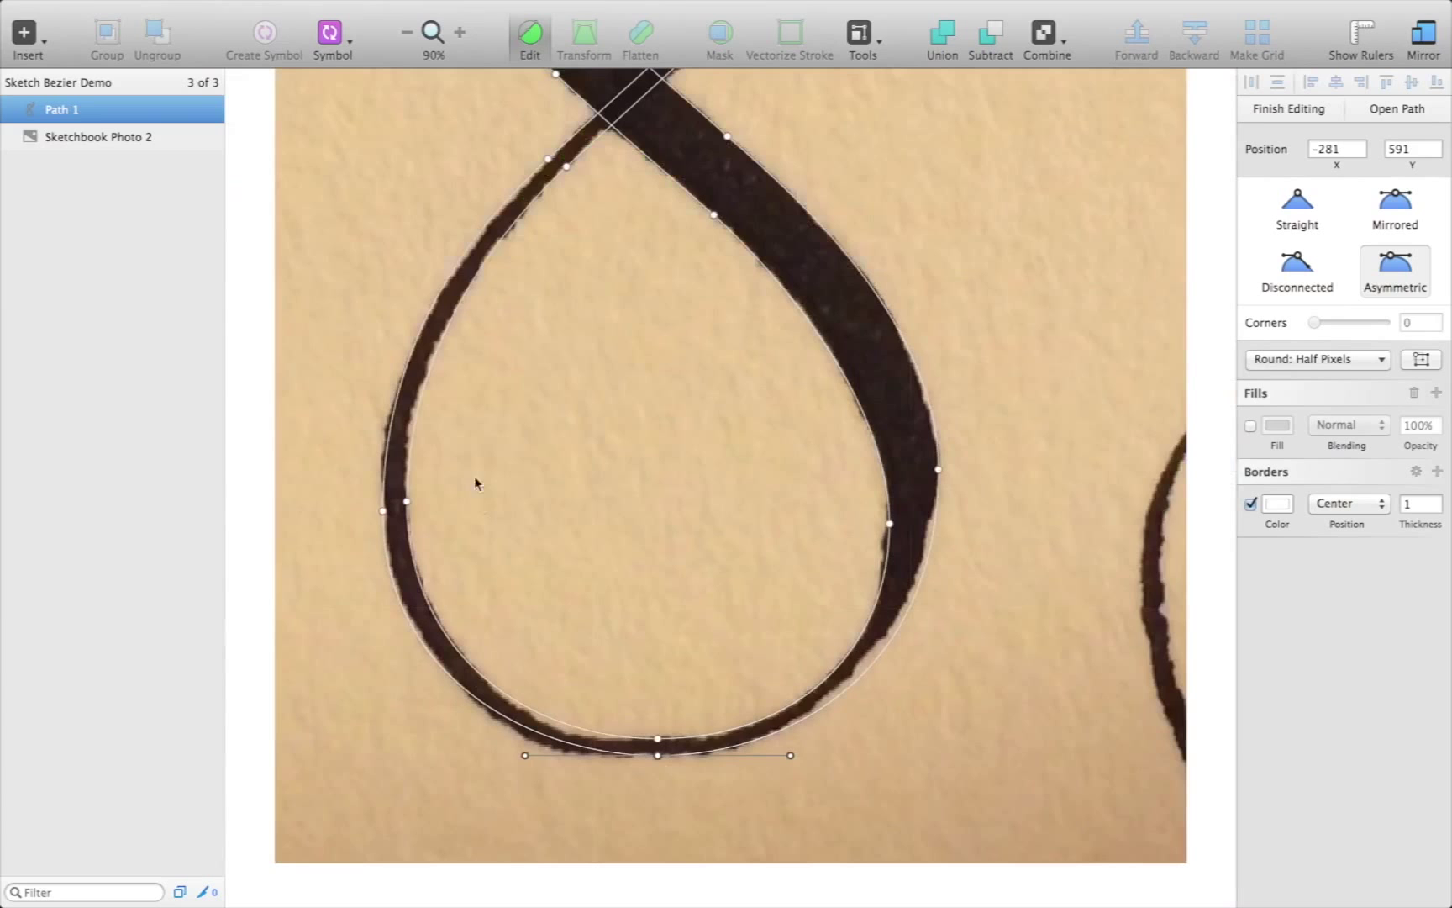
pyautogui.scroll(3, 387, 519)
pyautogui.scroll(2, 386, 519)
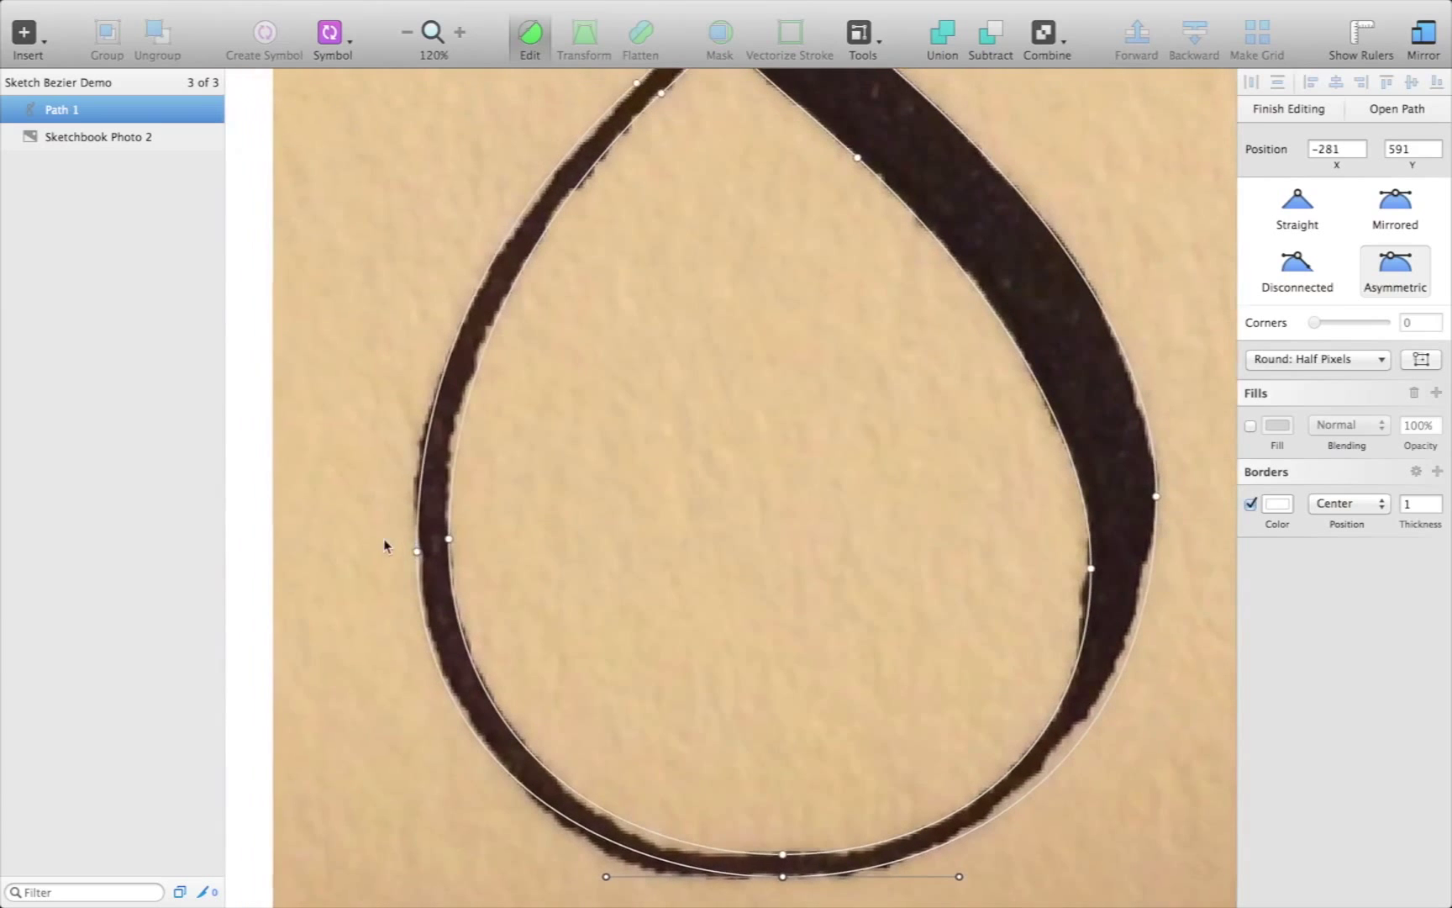
pyautogui.click(418, 548)
pyautogui.press('super+z')
pyautogui.press('super+z')
pyautogui.scroll(3, 418, 551)
# Check the points along the thin upstroke and adjust the inner right point of the upper curl to fit the ink
pyautogui.click(588, 226)
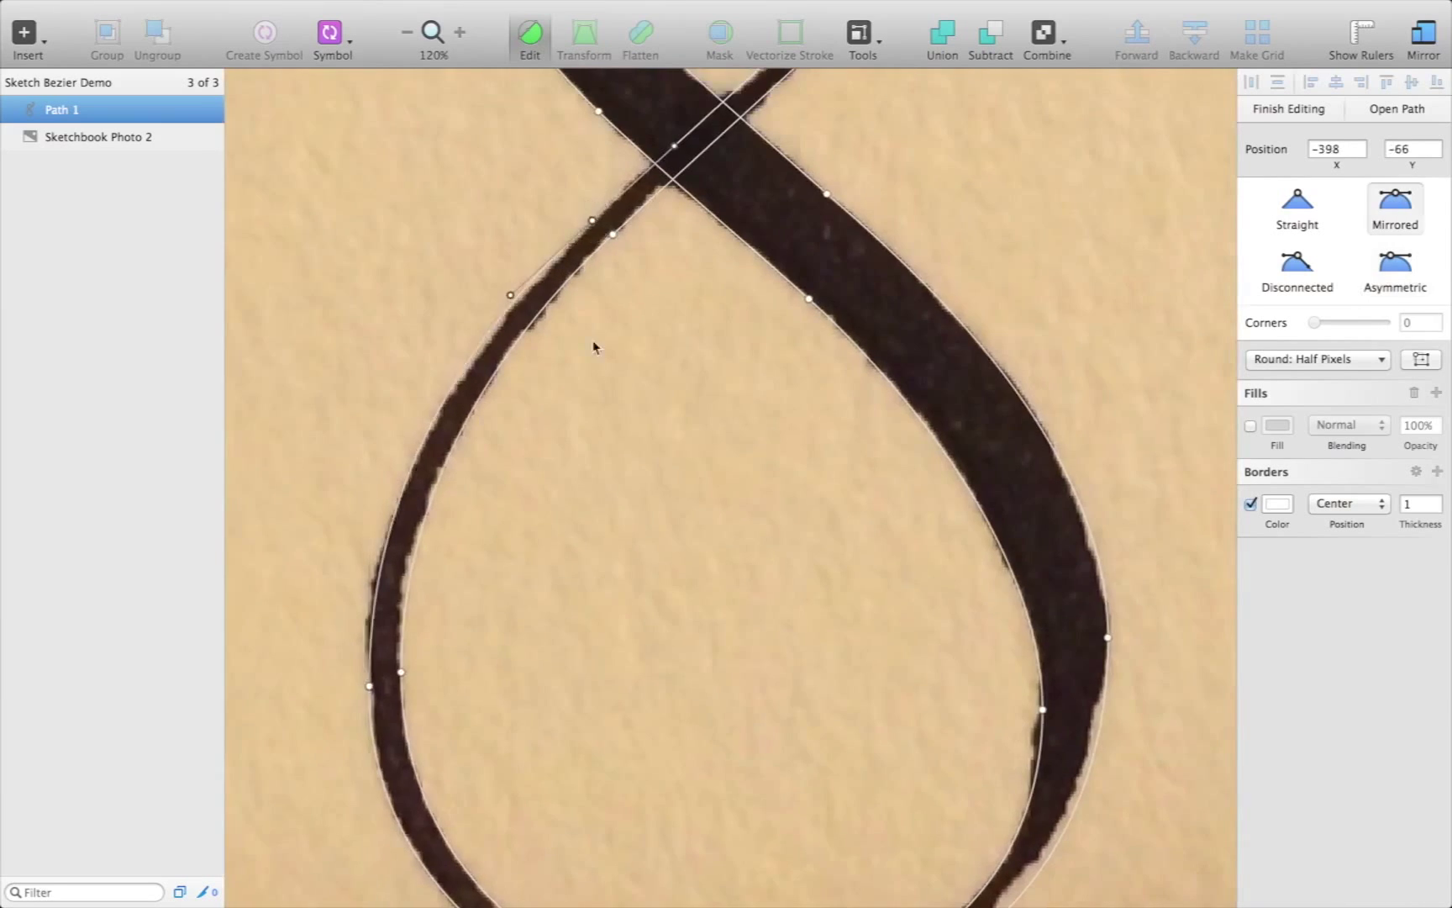
pyautogui.scroll(6, 593, 343)
pyautogui.click(676, 227)
pyautogui.scroll(5, 676, 232)
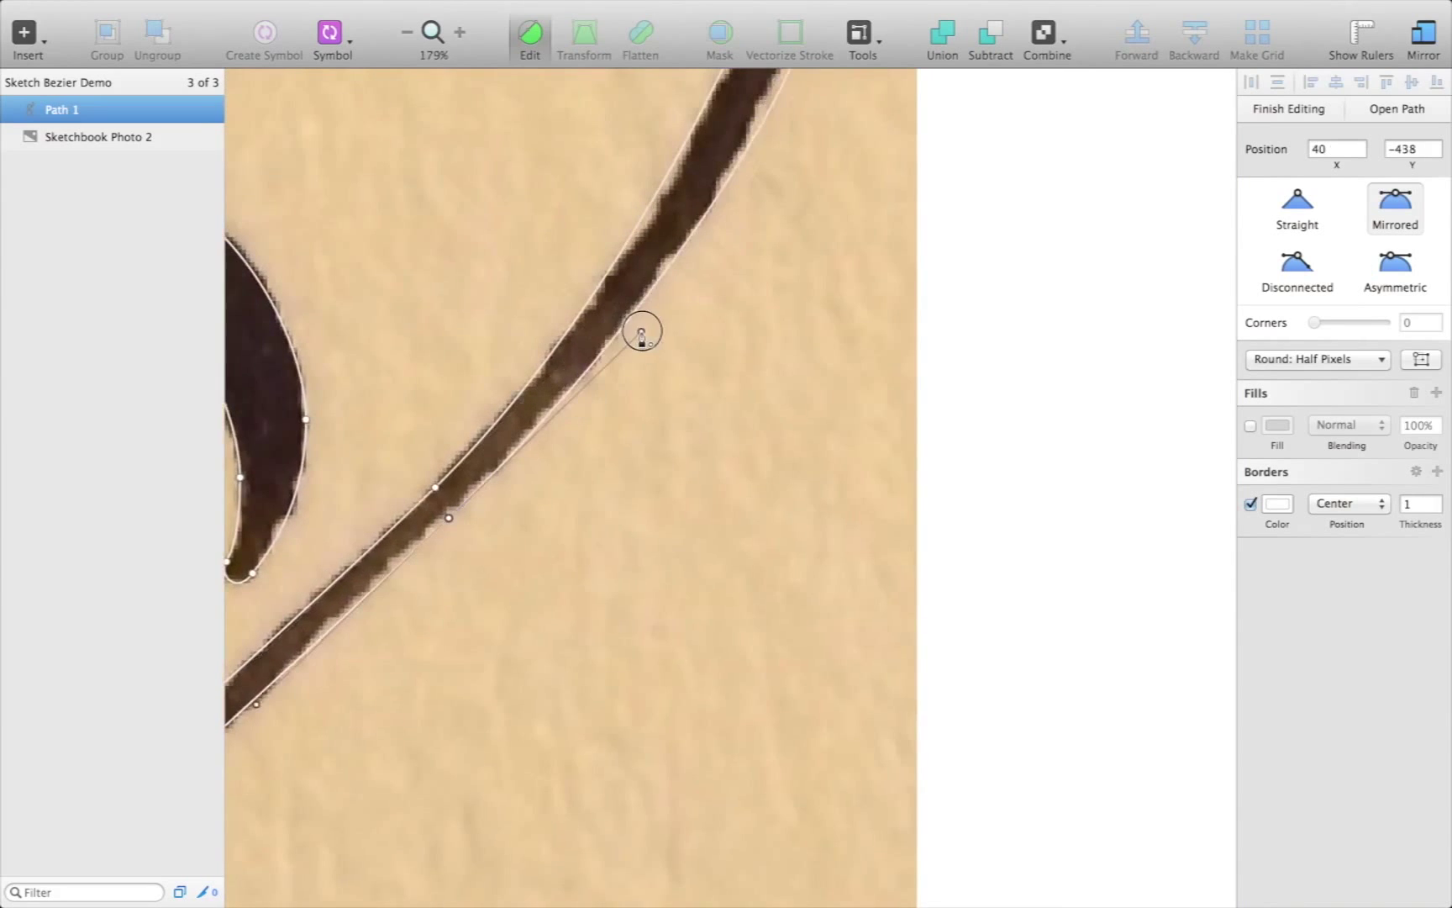
pyautogui.scroll(3, 647, 330)
pyautogui.click(712, 308)
pyautogui.moveTo(711, 300); pyautogui.dragTo(711, 330)
pyautogui.scroll(5, 615, 174)
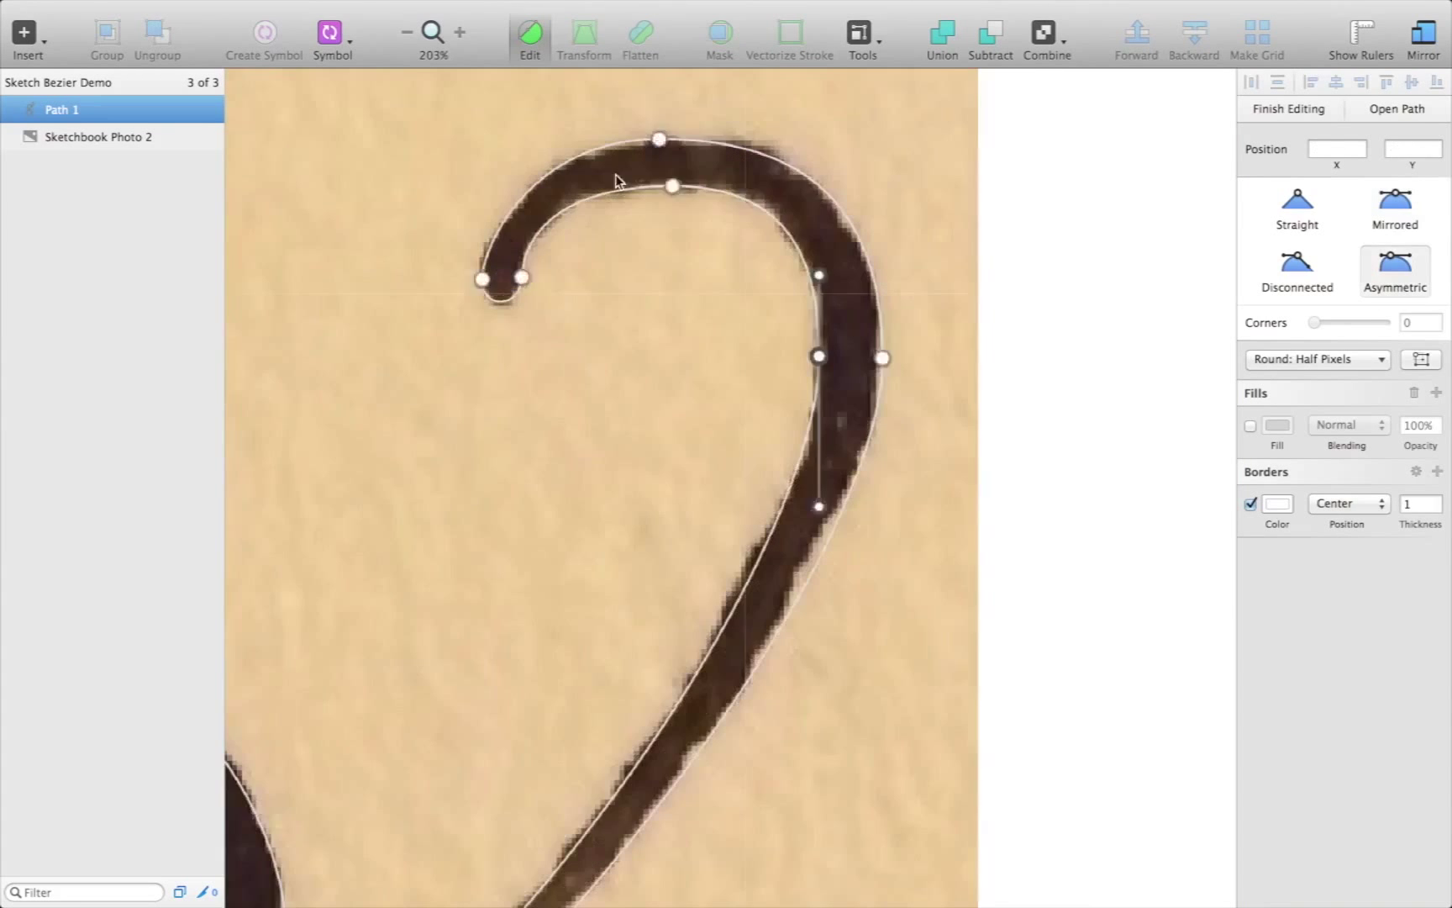
# Move the inner point at the curl's tip down slightly and adjust its upper handle
pyautogui.click(672, 184)
pyautogui.click(522, 279)
pyautogui.click(522, 246)
pyautogui.moveTo(521, 279); pyautogui.dragTo(522, 244)
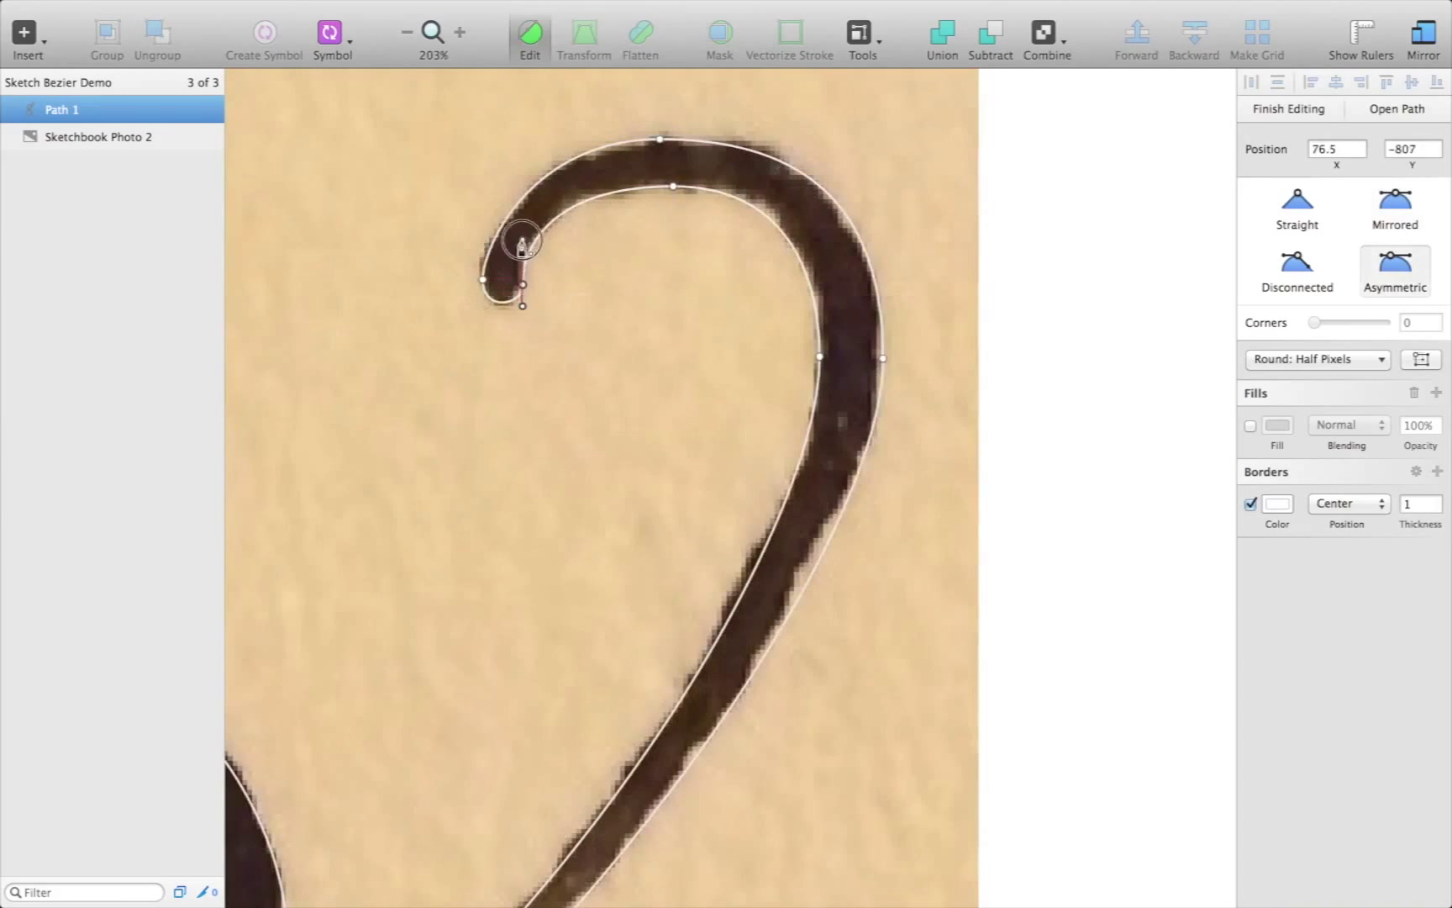
# Lower the curl's outer top point slightly, adjust its left handle and the outer tip point's handles, and finish editing the path
pyautogui.click(660, 139)
pyautogui.moveTo(528, 140); pyautogui.dragTo(538, 139)
pyautogui.moveTo(660, 139); pyautogui.dragTo(661, 144)
pyautogui.click(482, 280)
pyautogui.moveTo(482, 246); pyautogui.dragTo(482, 225)
pyautogui.moveTo(482, 312); pyautogui.dragTo(483, 308)
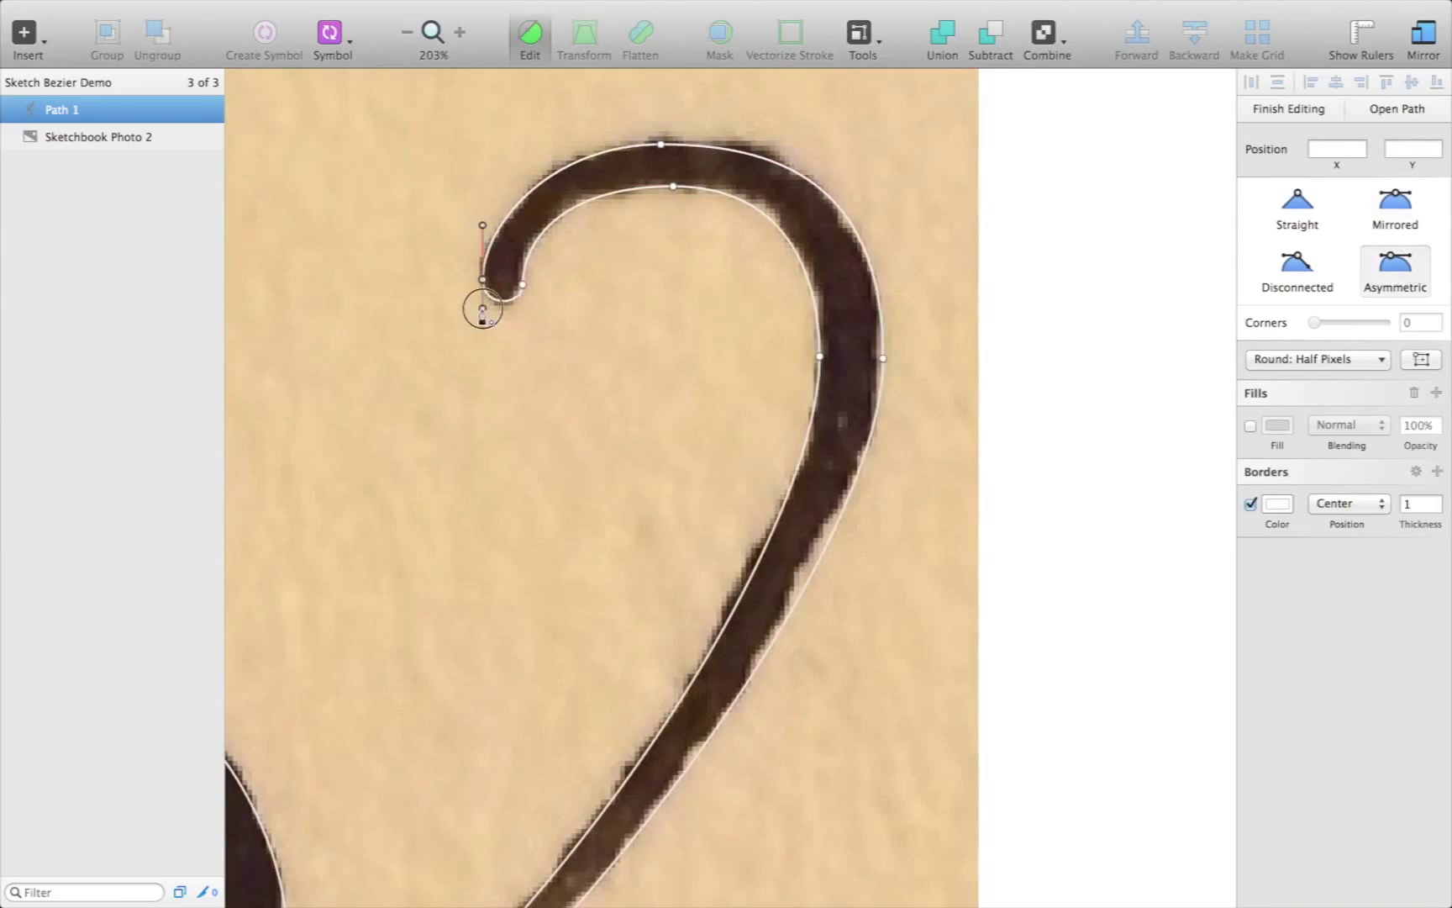
pyautogui.scroll(-5, 824, 548)
pyautogui.scroll(-3, 709, 649)
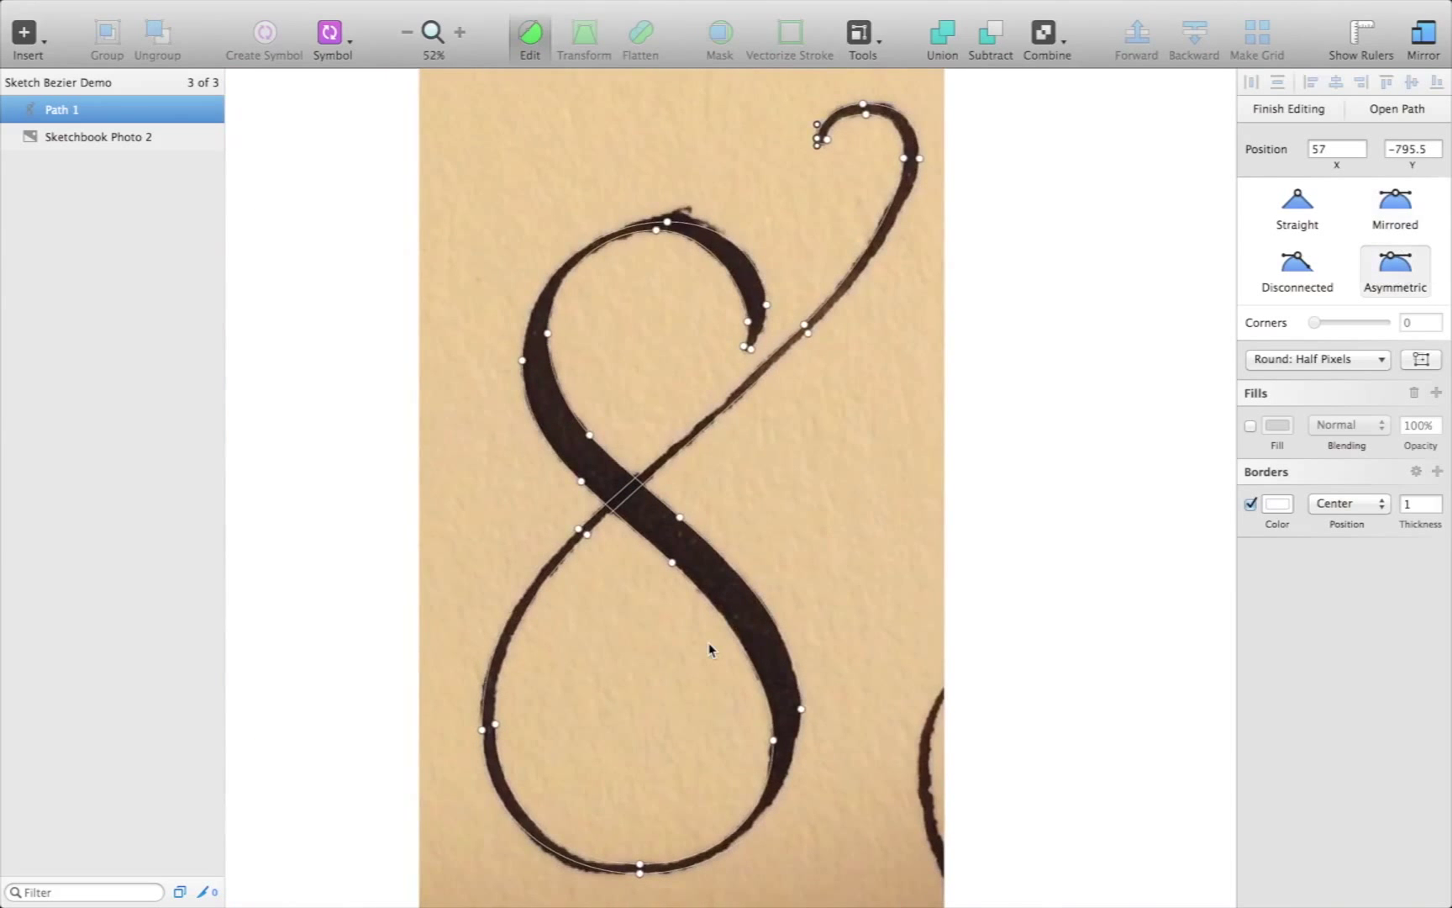
pyautogui.press('Escape')
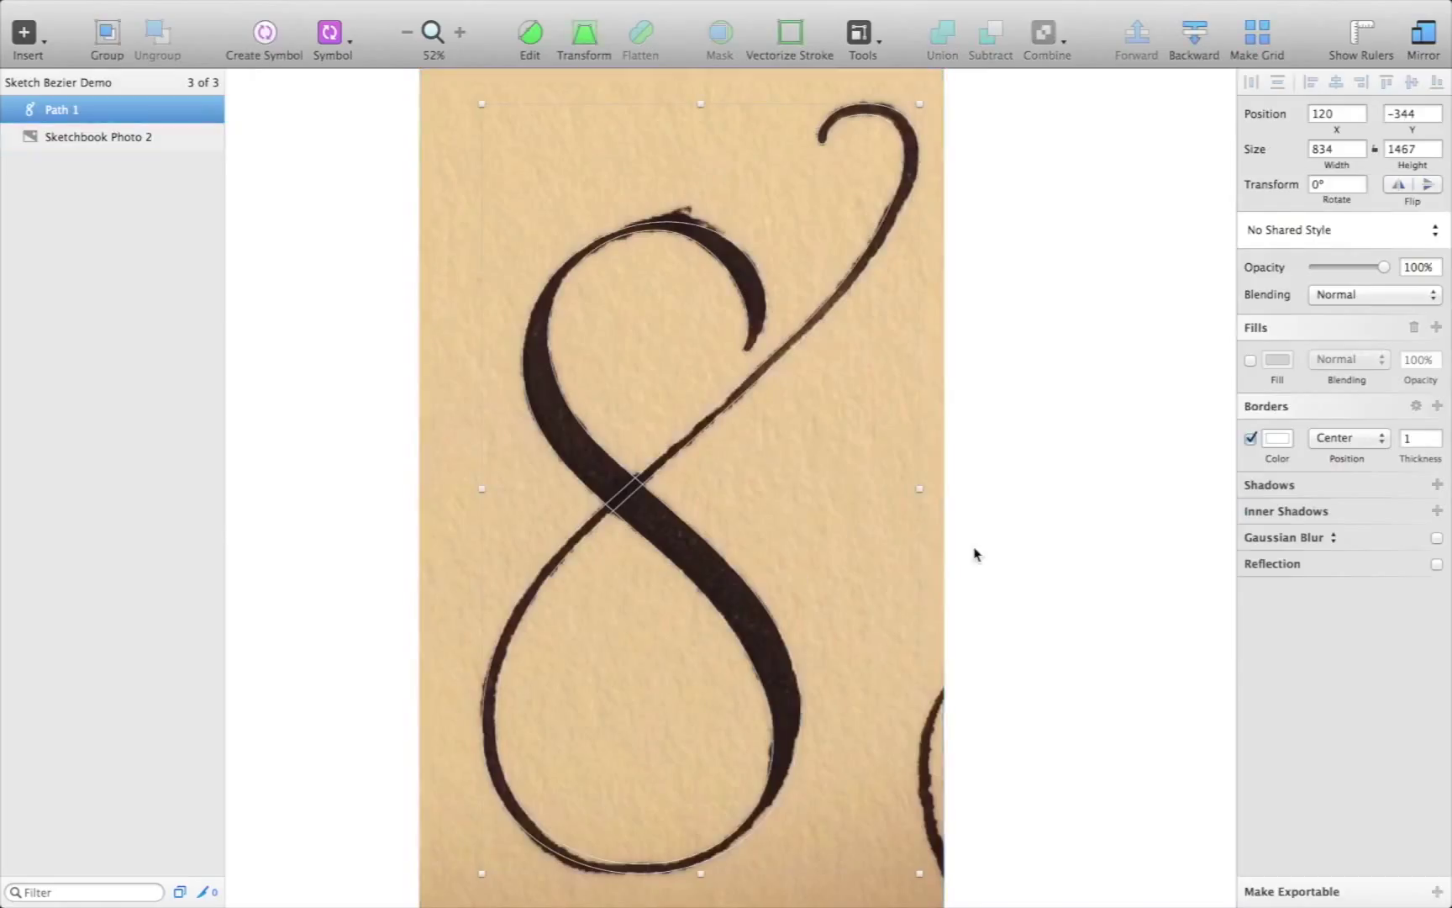
# Hide the Sketchbook Photo 2 layer and replace the path's border with a solid black (000000) fill
pyautogui.click(211, 137)
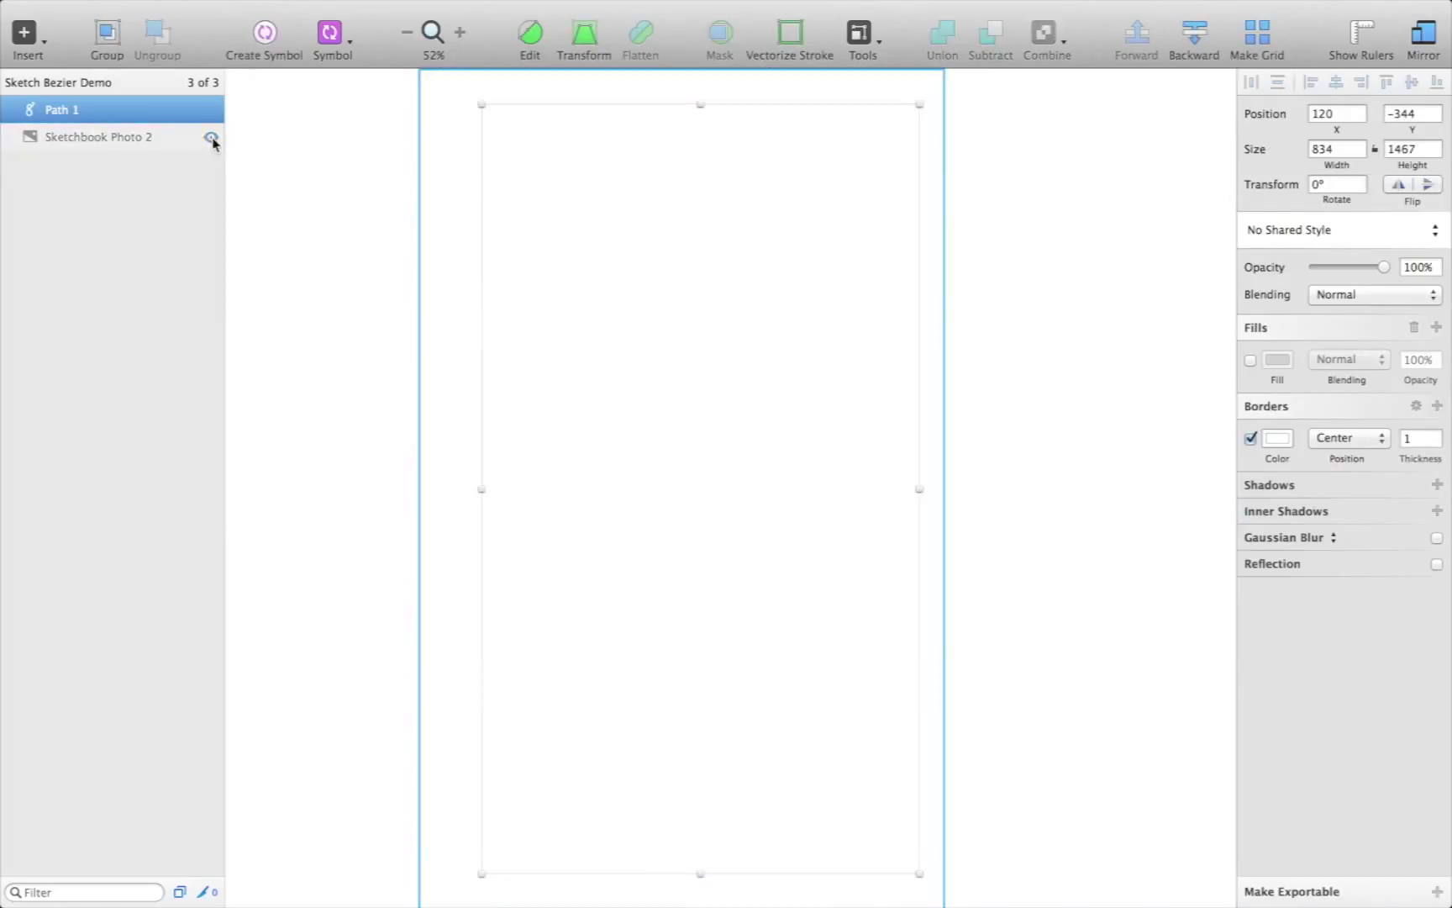
pyautogui.click(1252, 438)
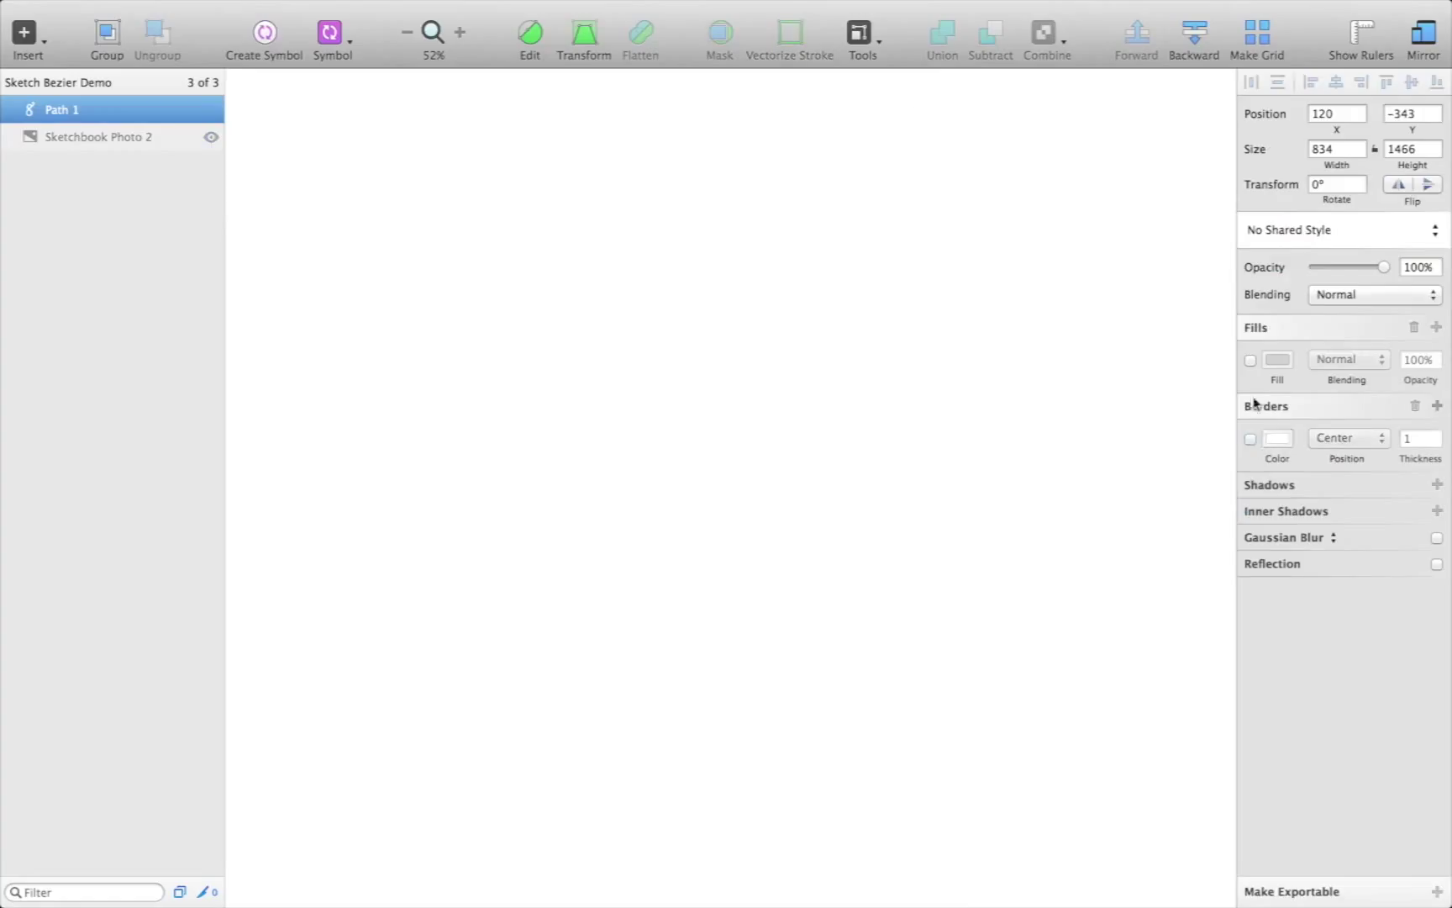
pyautogui.click(1250, 360)
pyautogui.click(1277, 360)
pyautogui.click(1293, 573)
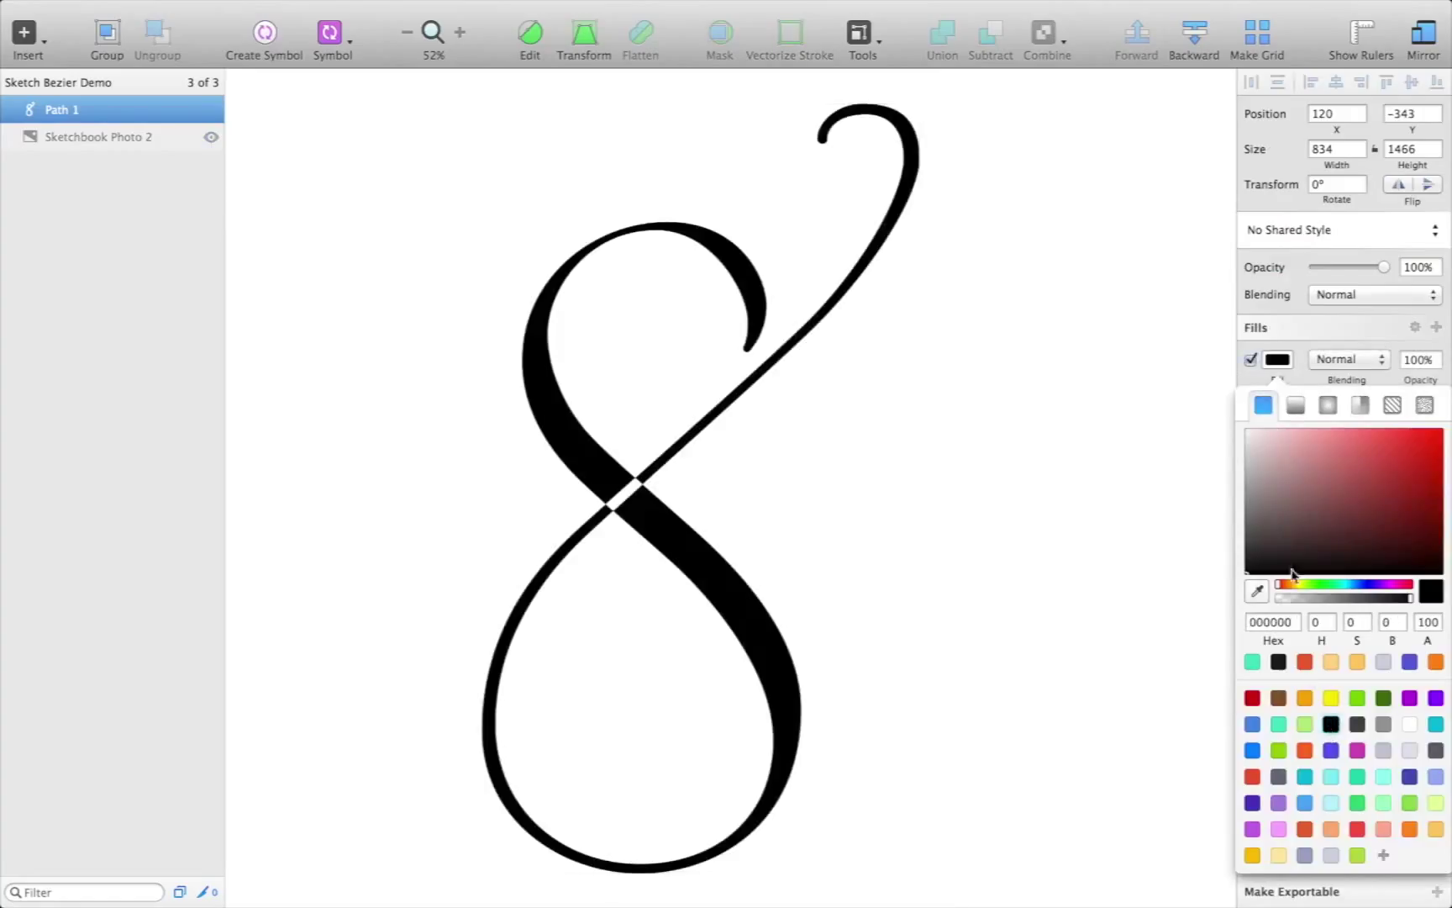
pyautogui.click(1279, 359)
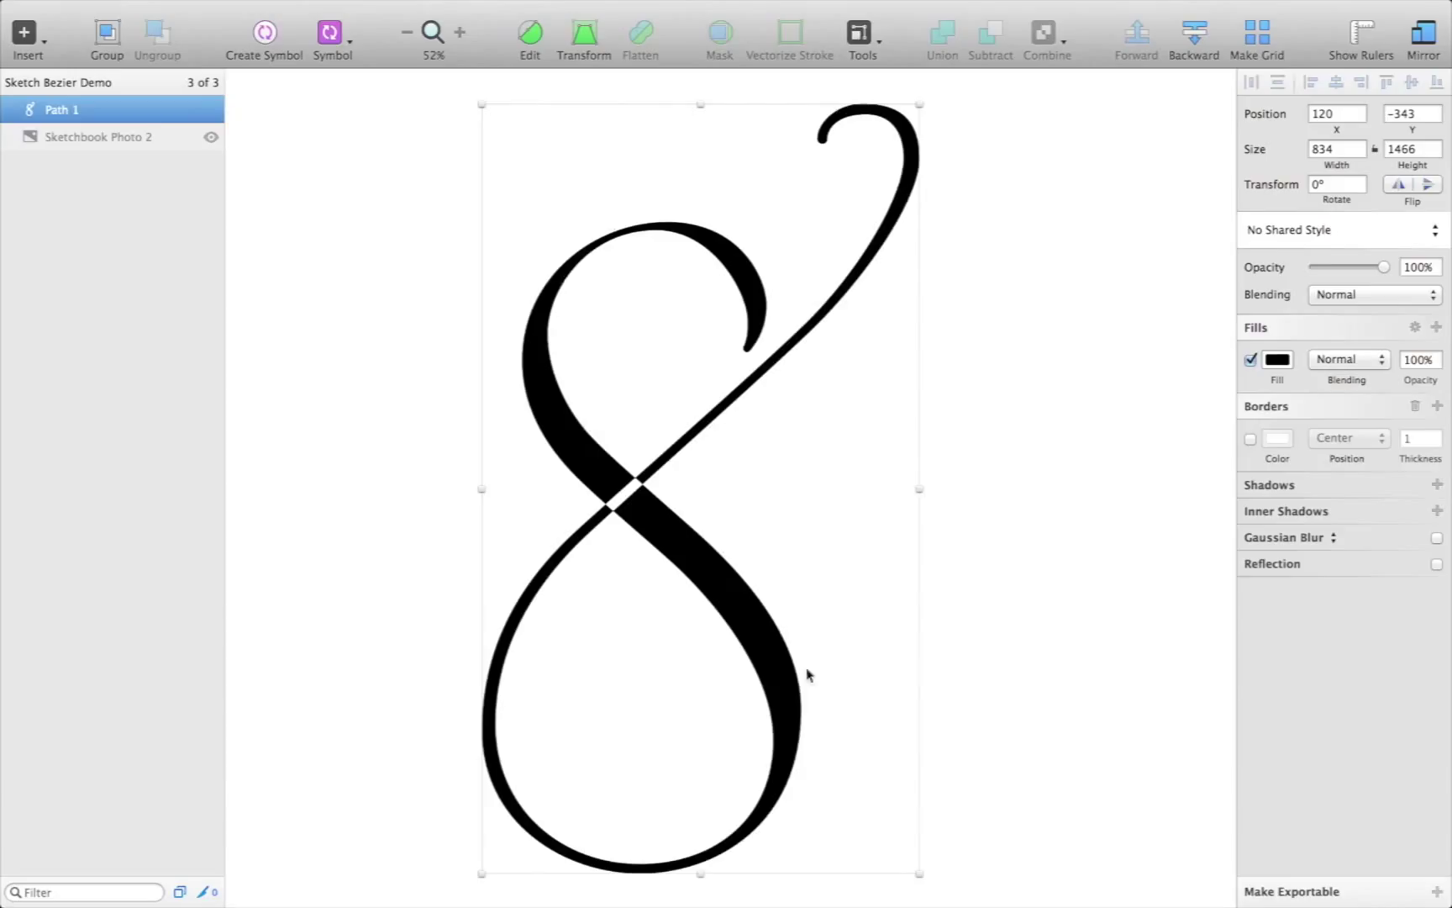
pyautogui.click(600, 895)
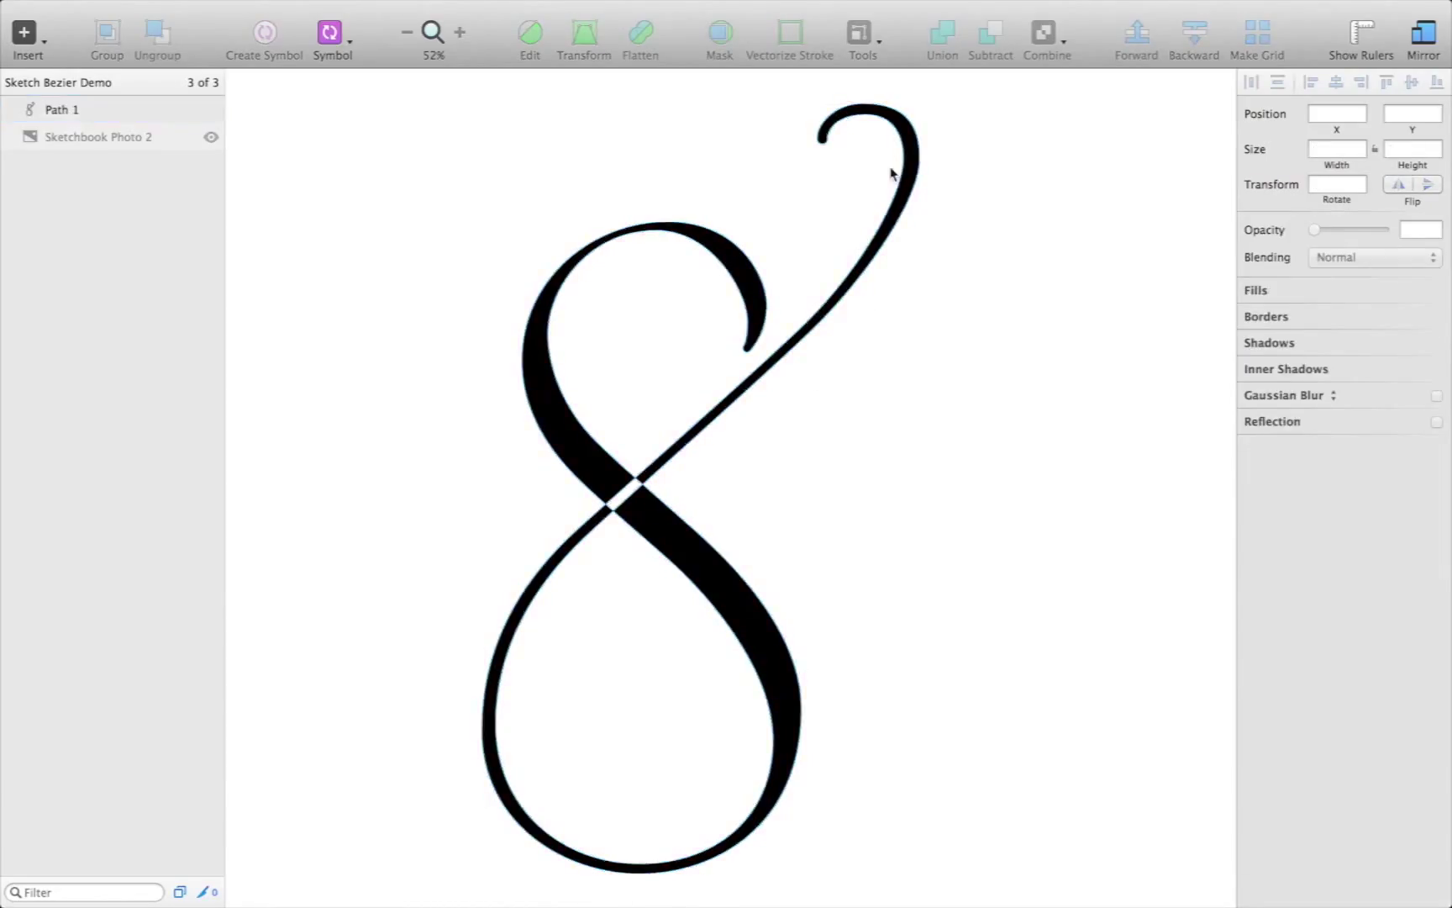
# Set the figure 8's fill rule to Non-Zero so the overlap at the crossing is filled
pyautogui.click(919, 178)
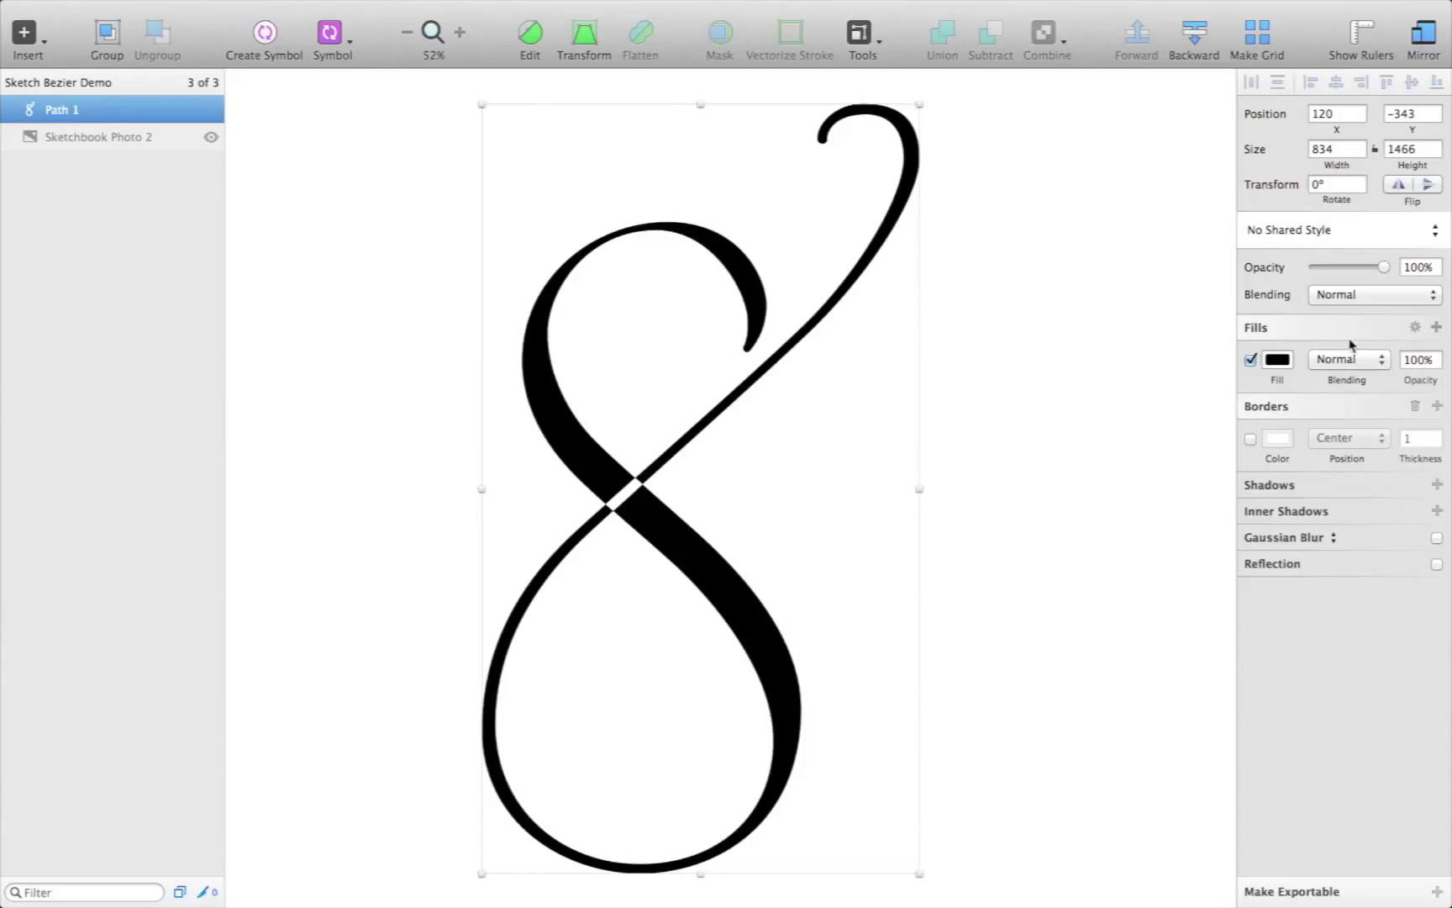
pyautogui.click(1414, 330)
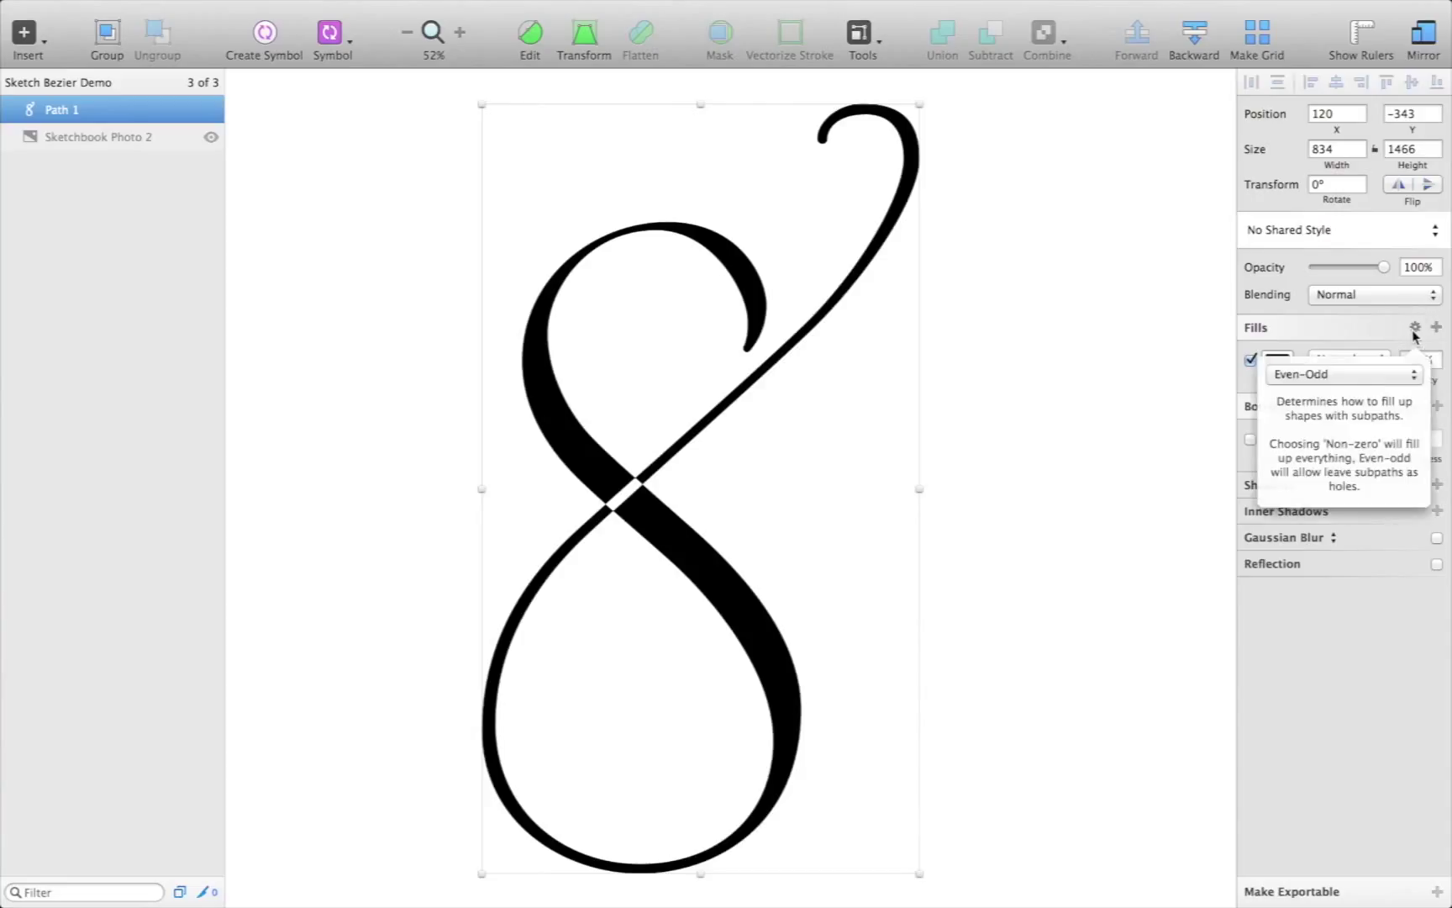
pyautogui.click(1350, 376)
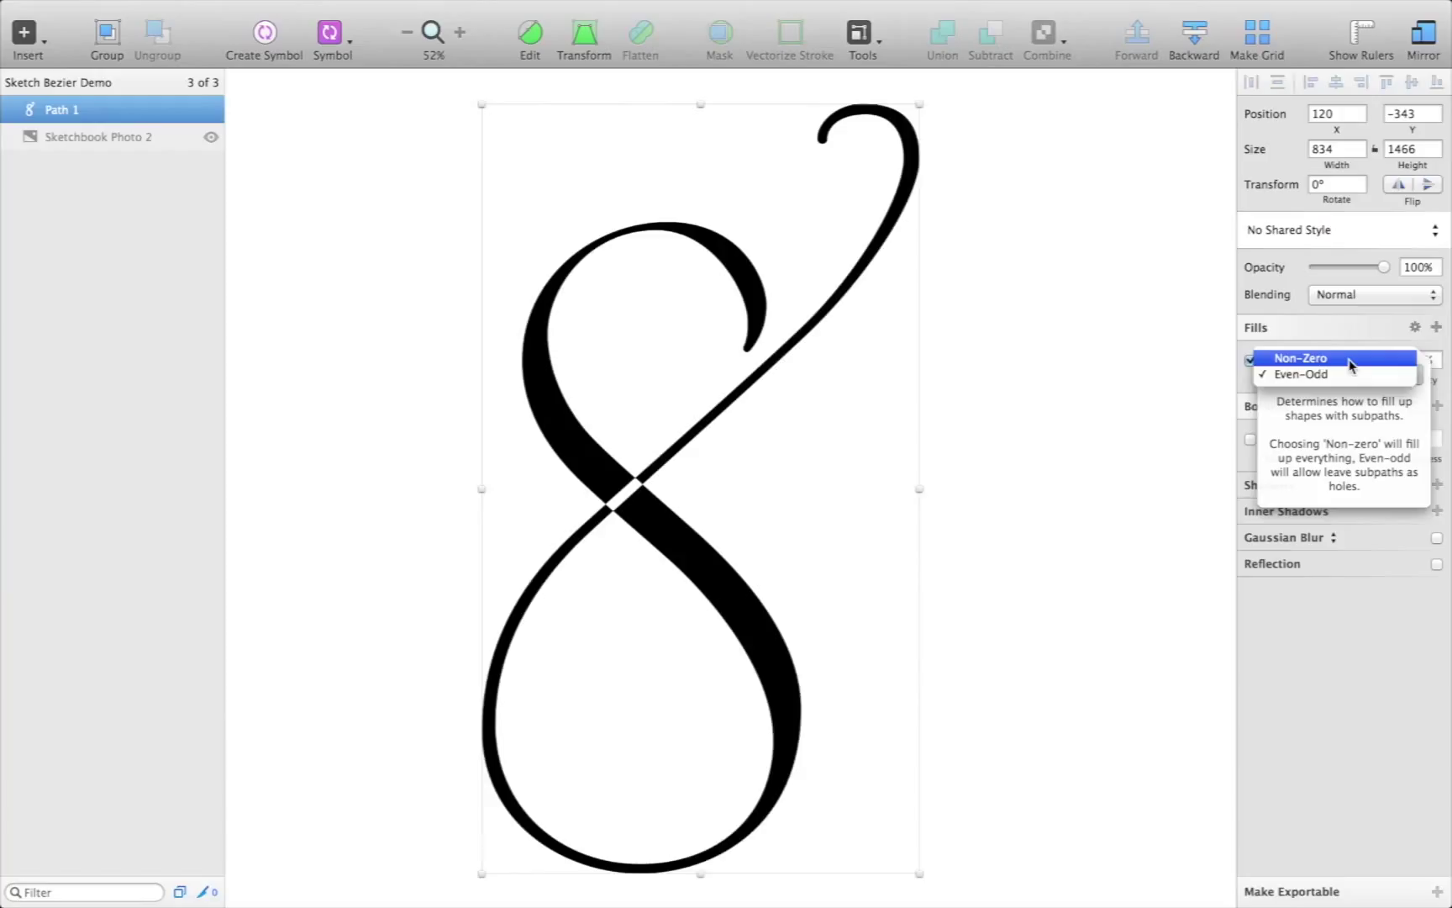
pyautogui.click(1350, 364)
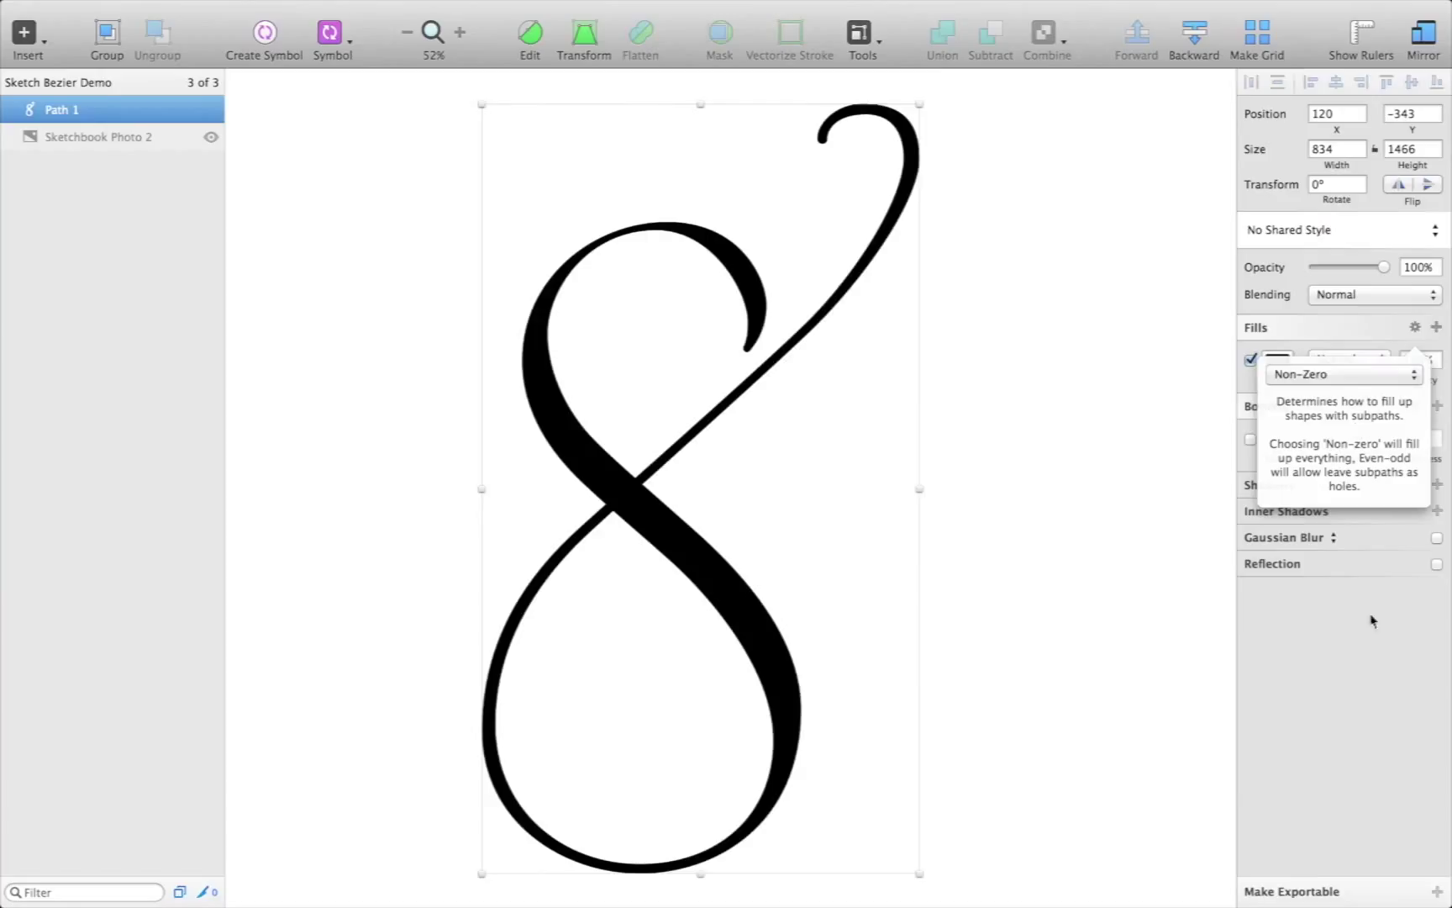
pyautogui.click(1349, 709)
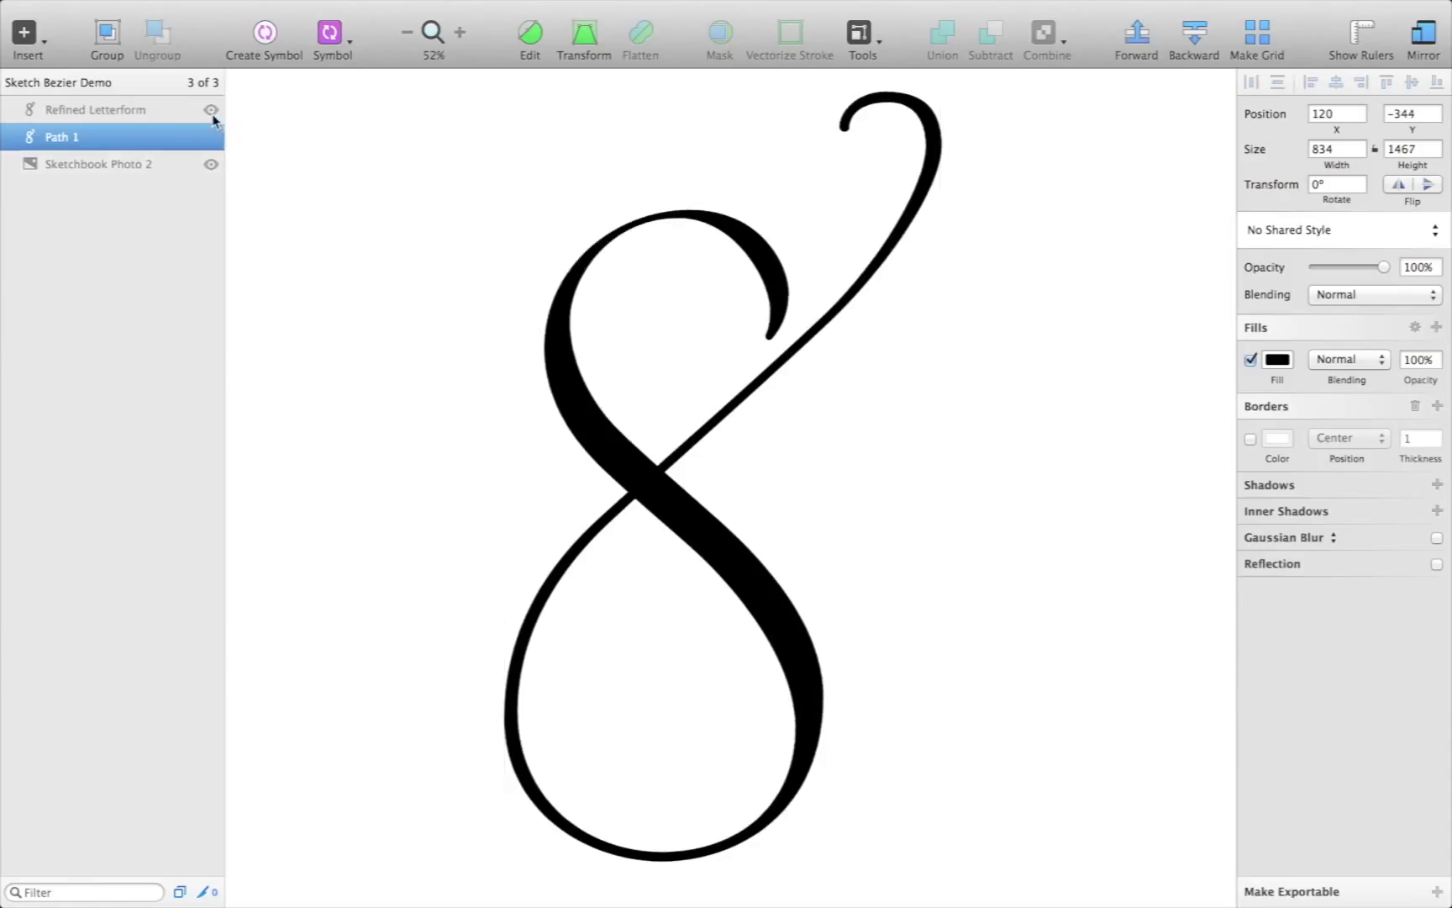
# Show the Refined Letterform layer in place of Path 1 and set its opacity to 100%
pyautogui.click(213, 111)
pyautogui.click(211, 137)
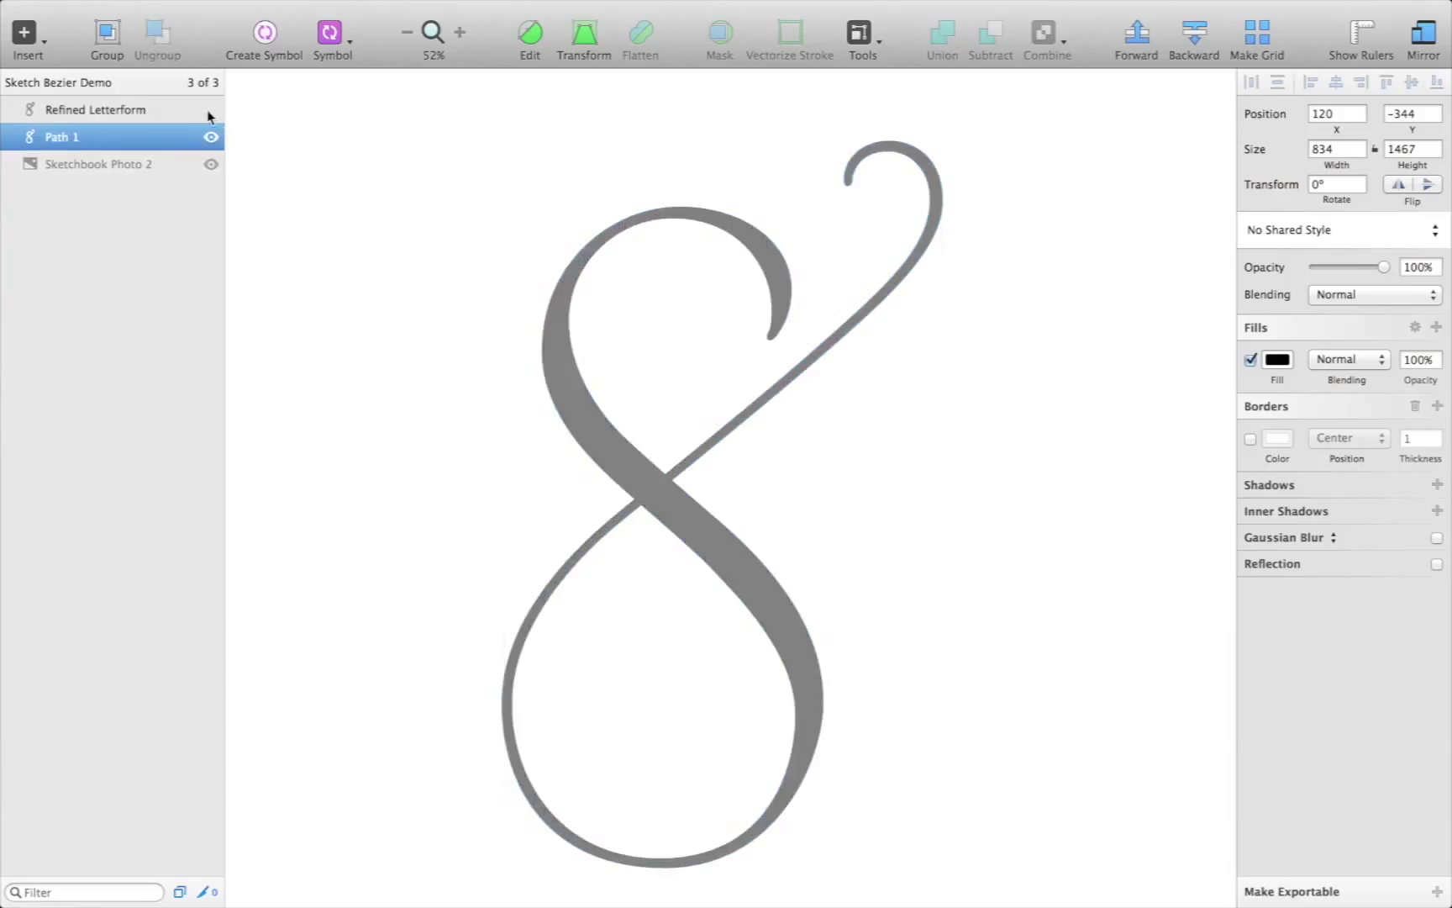
pyautogui.click(166, 115)
pyautogui.moveTo(1349, 267); pyautogui.dragTo(1426, 269)
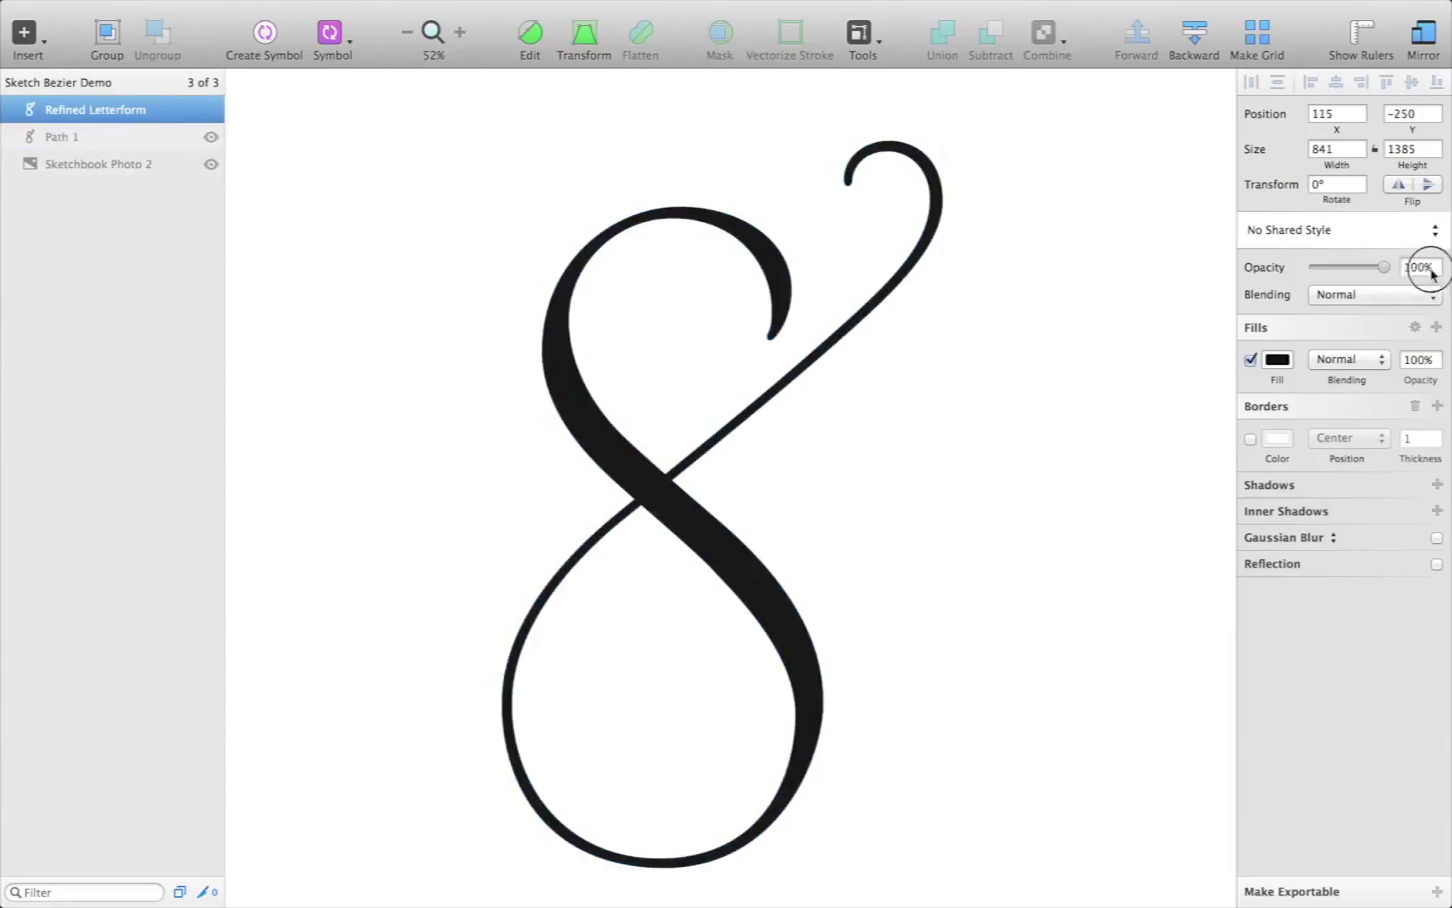
pyautogui.click(1158, 603)
pyautogui.scroll(-2, 1158, 602)
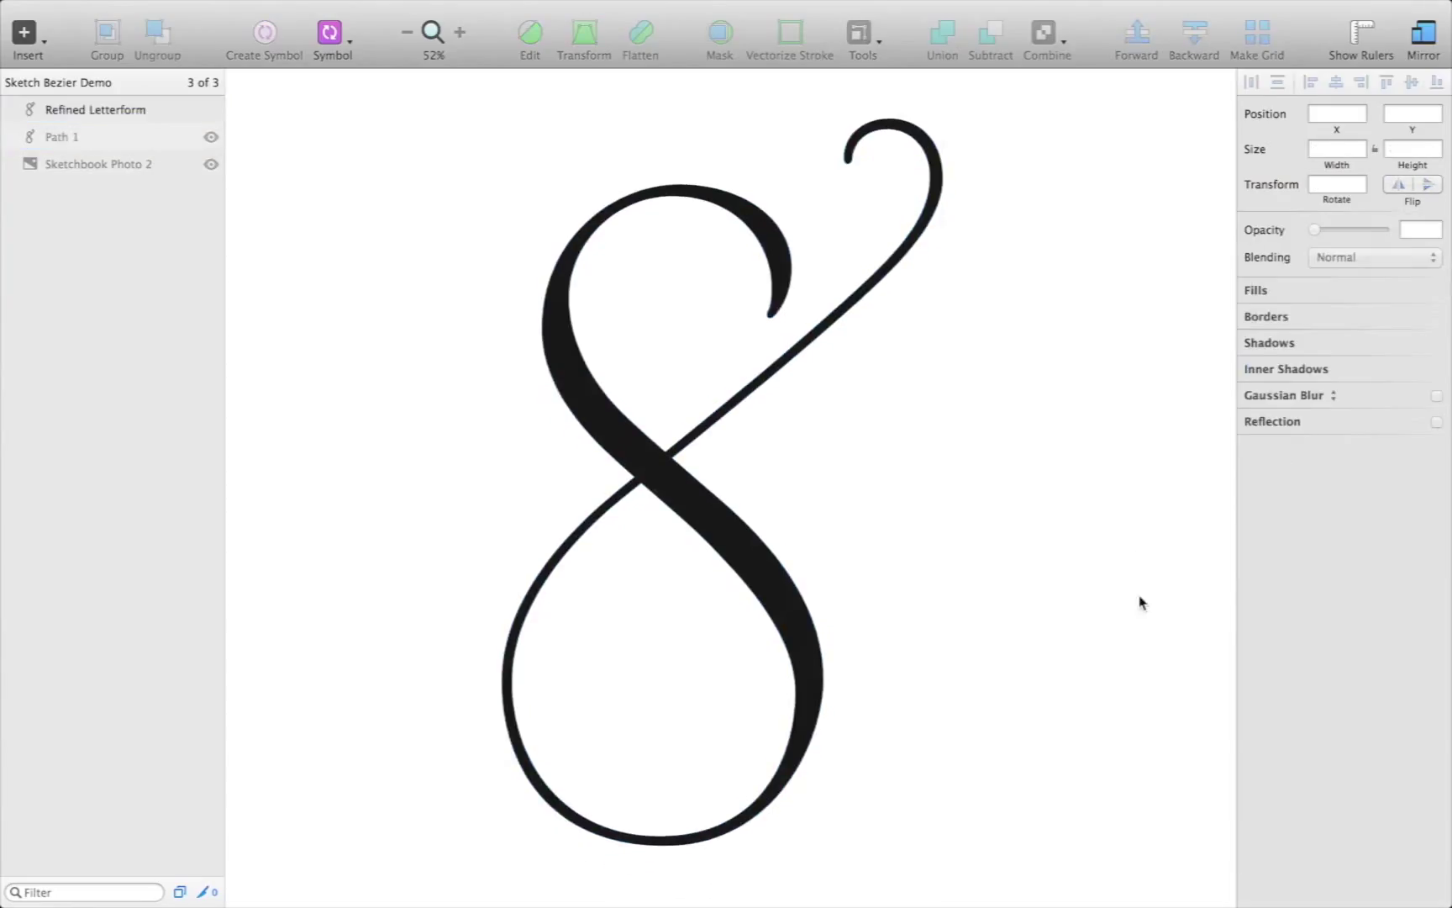